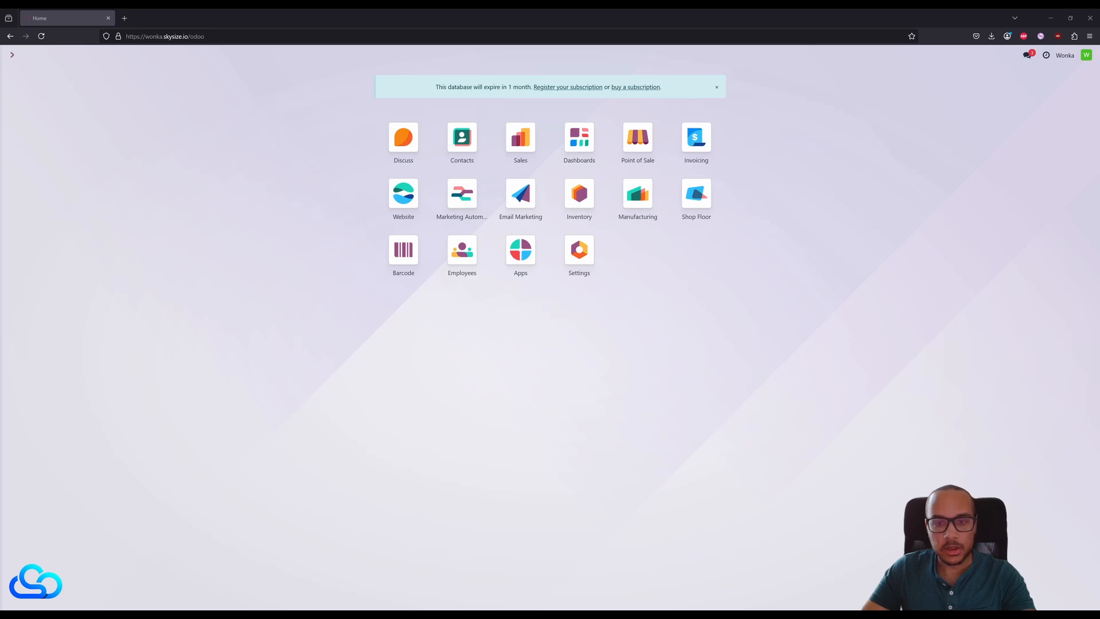
# - Enable Lots & Serial Numbers, Display Lots & Serial Numbers on Delivery Slips and Expiration Dates in the settings, and save them
pyautogui.click(579, 249)
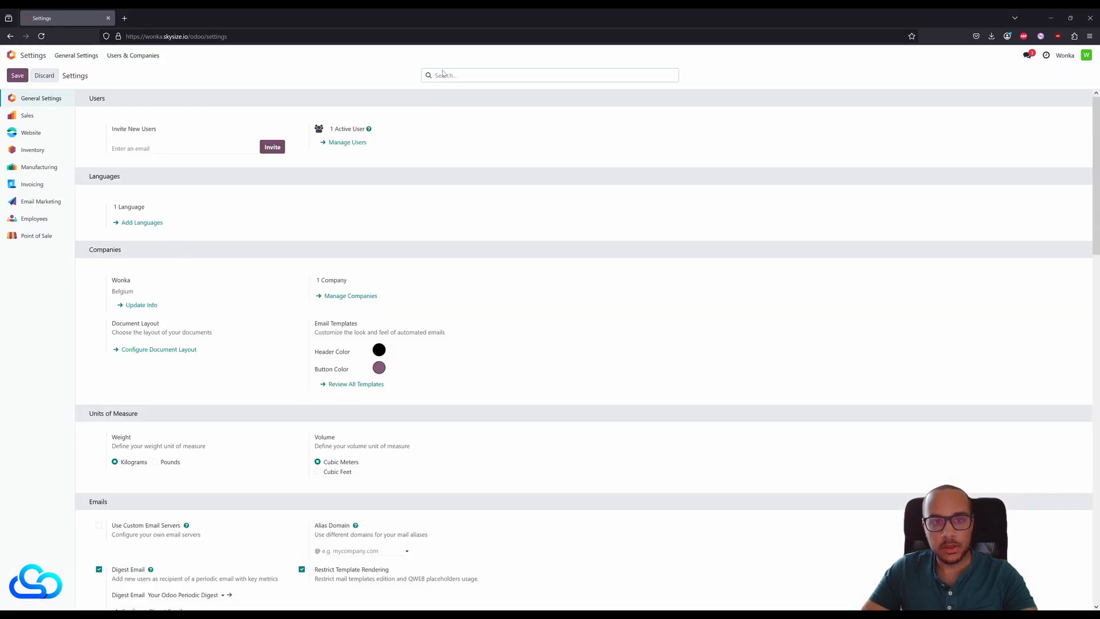
pyautogui.write('lots')
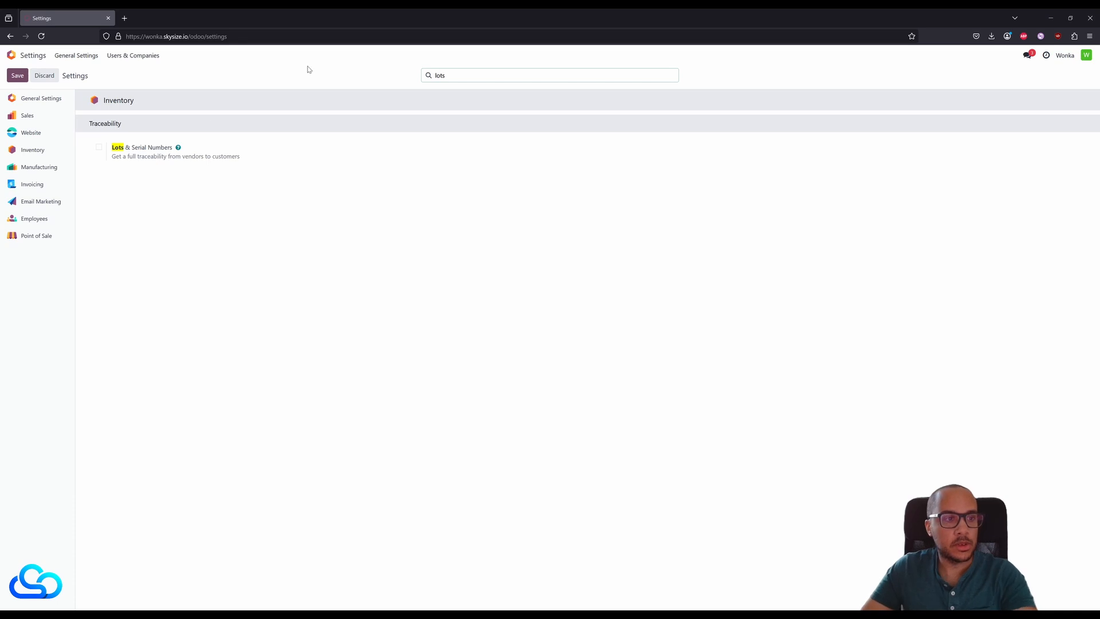
pyautogui.click(99, 148)
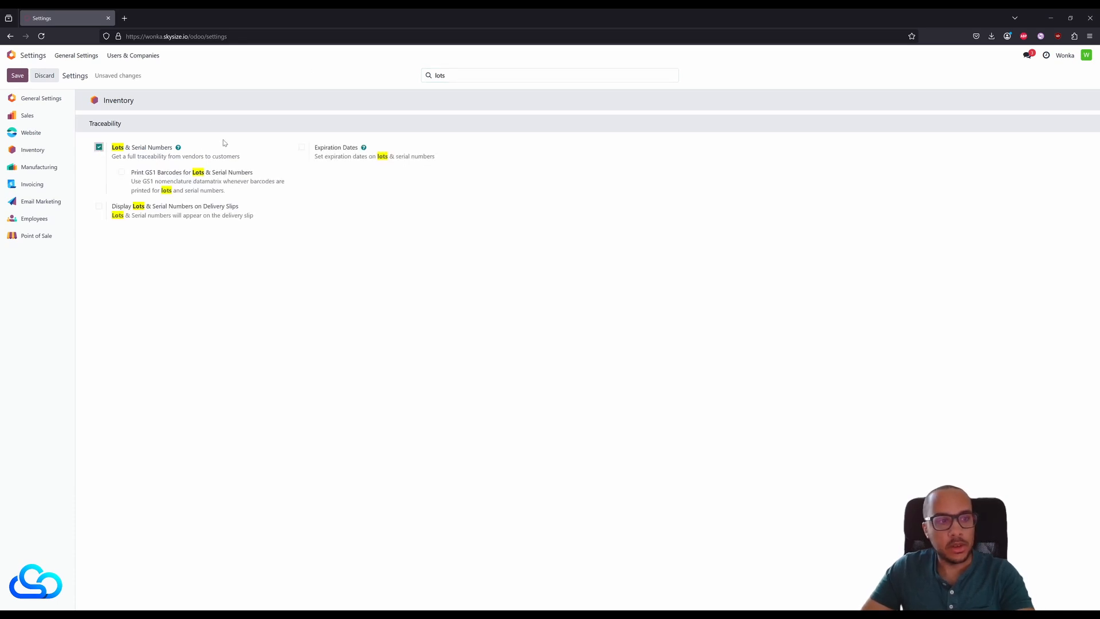
pyautogui.click(100, 206)
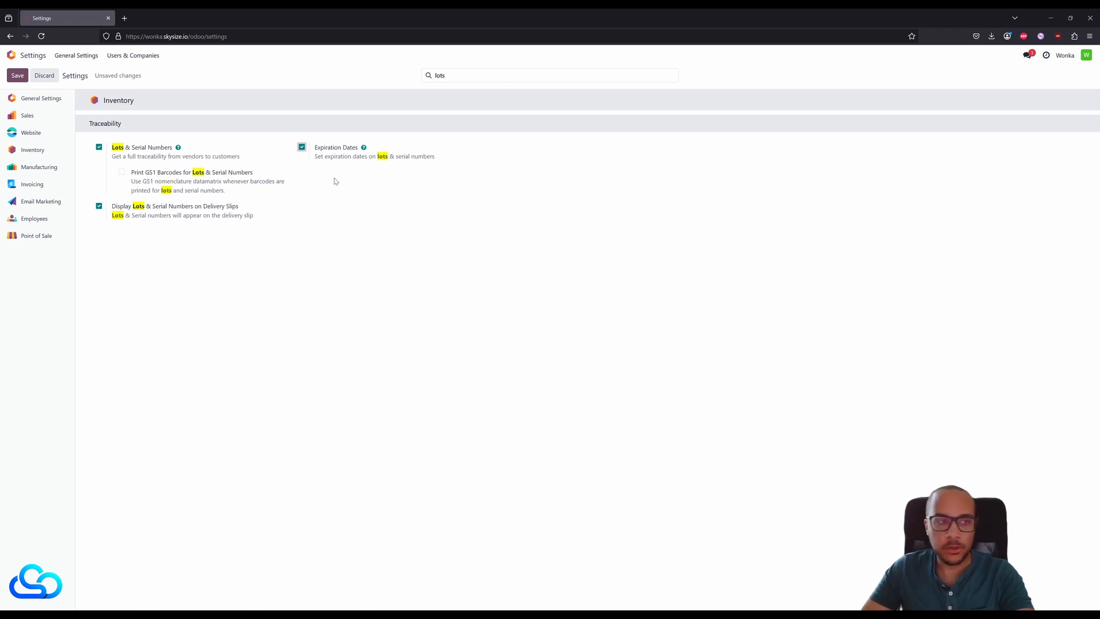
pyautogui.click(17, 75)
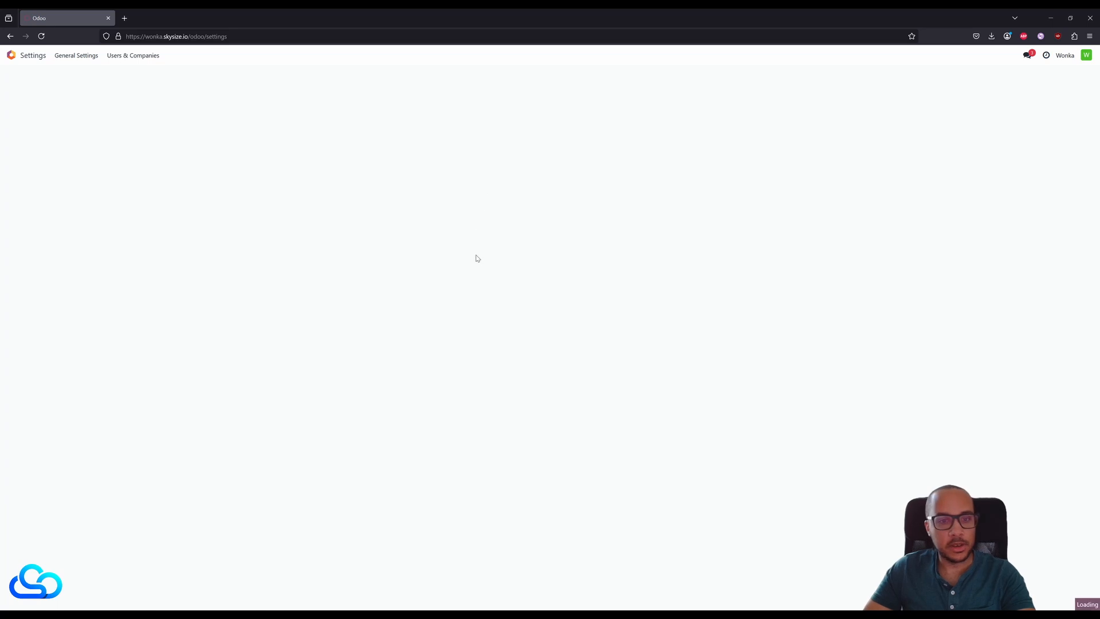
# - Open the Wonka Bar product in Manufacturing and set its inventory tracking to By Lots
pyautogui.click(11, 55)
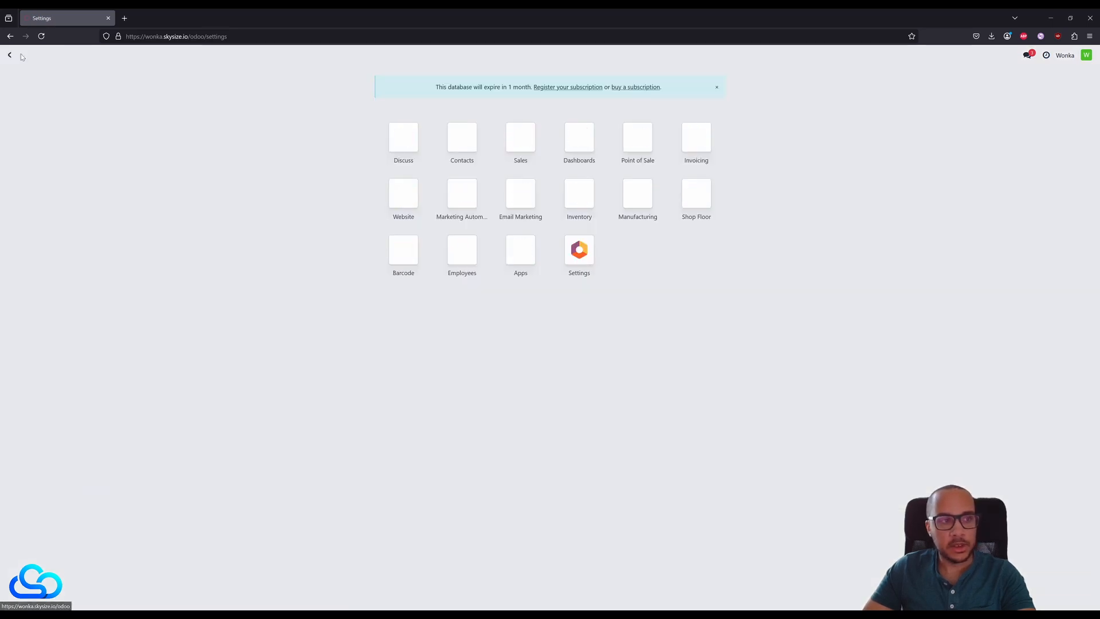
pyautogui.click(644, 196)
pyautogui.click(124, 55)
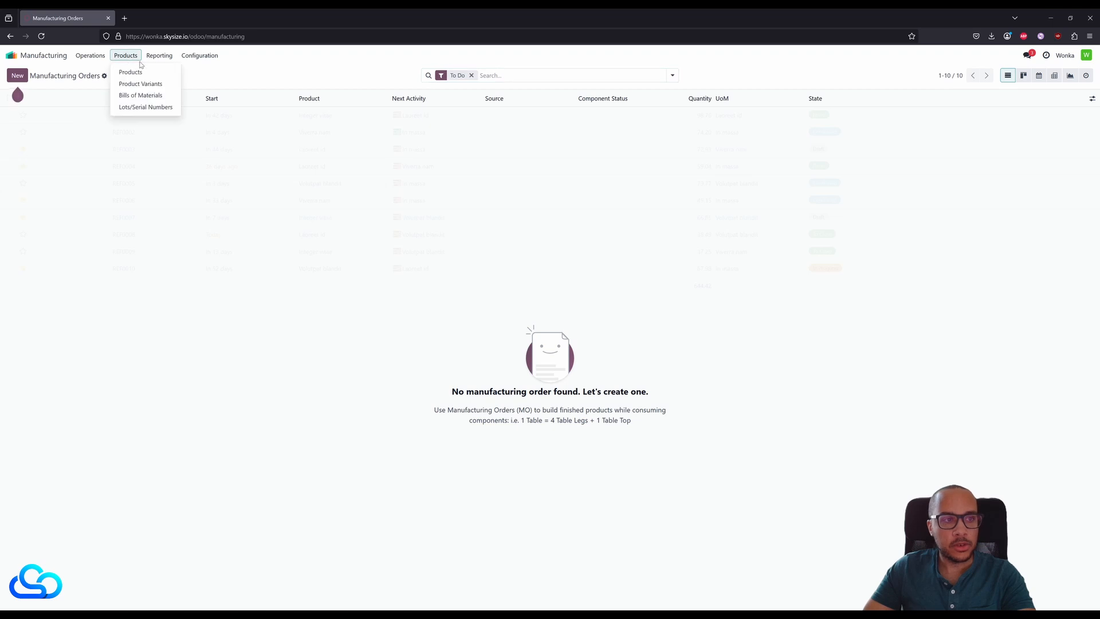
pyautogui.click(133, 68)
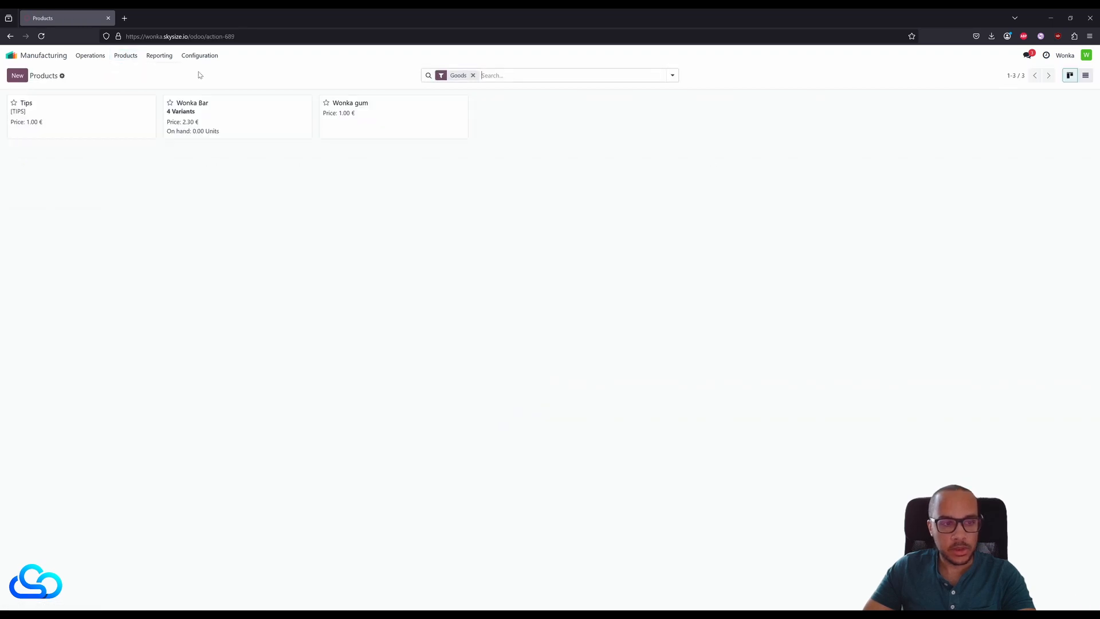
pyautogui.click(235, 124)
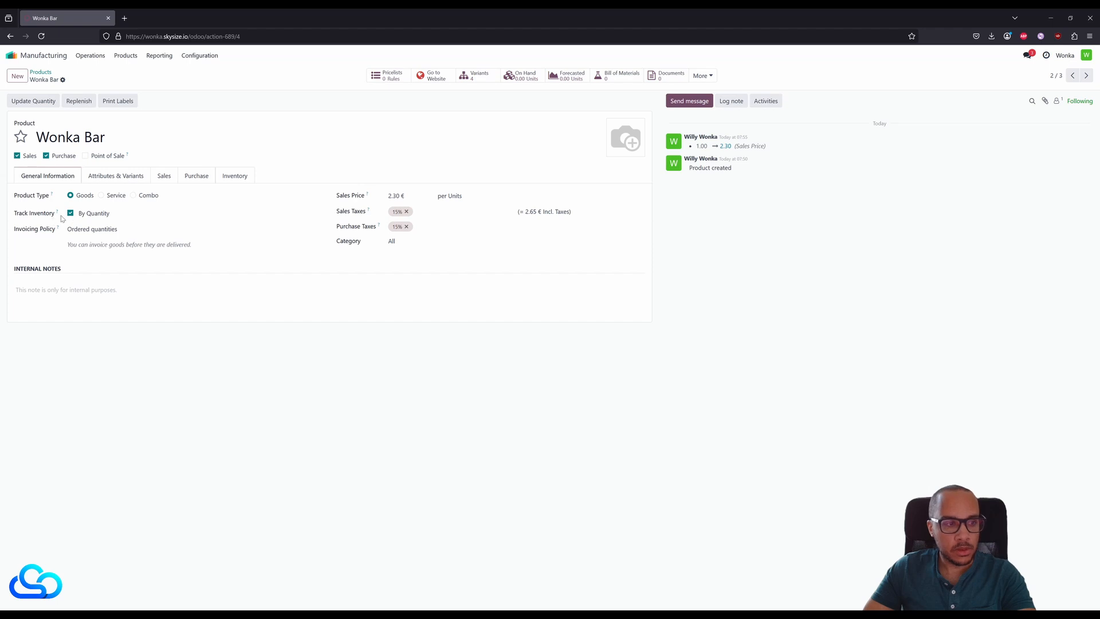
pyautogui.click(111, 244)
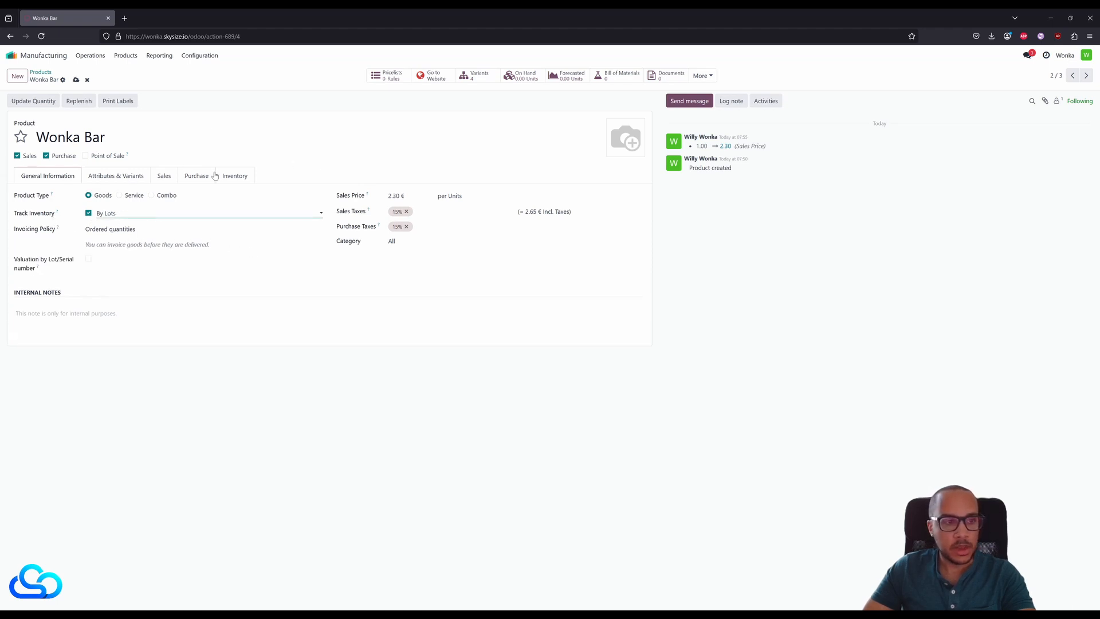
# - Enable the Manufacture route for the Wonka Bar and save the product
pyautogui.click(236, 176)
pyautogui.click(48, 225)
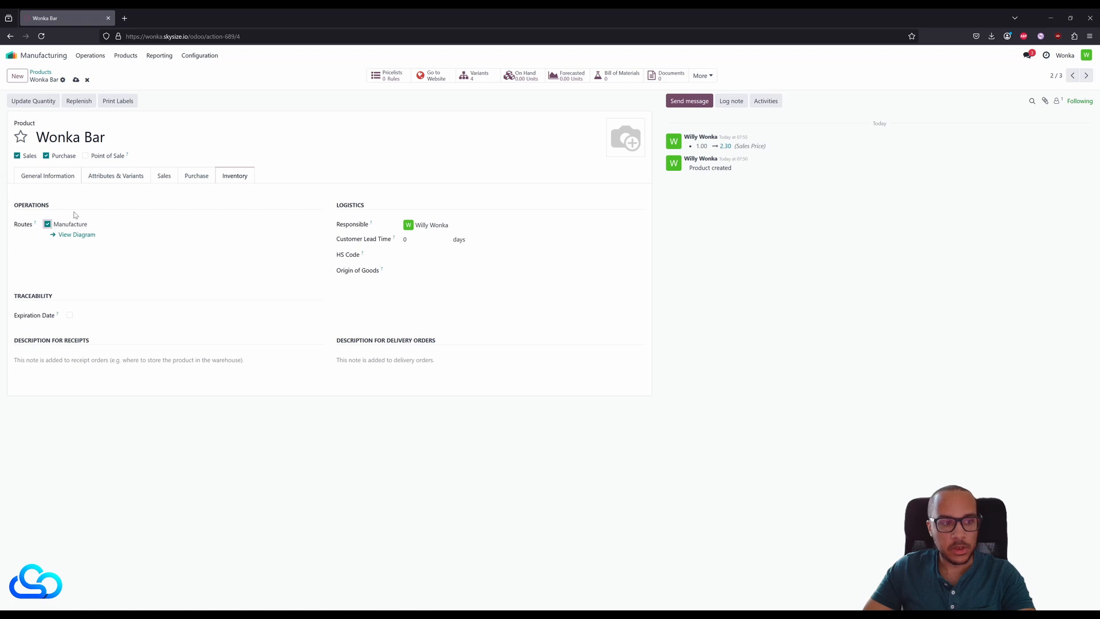
pyautogui.click(75, 80)
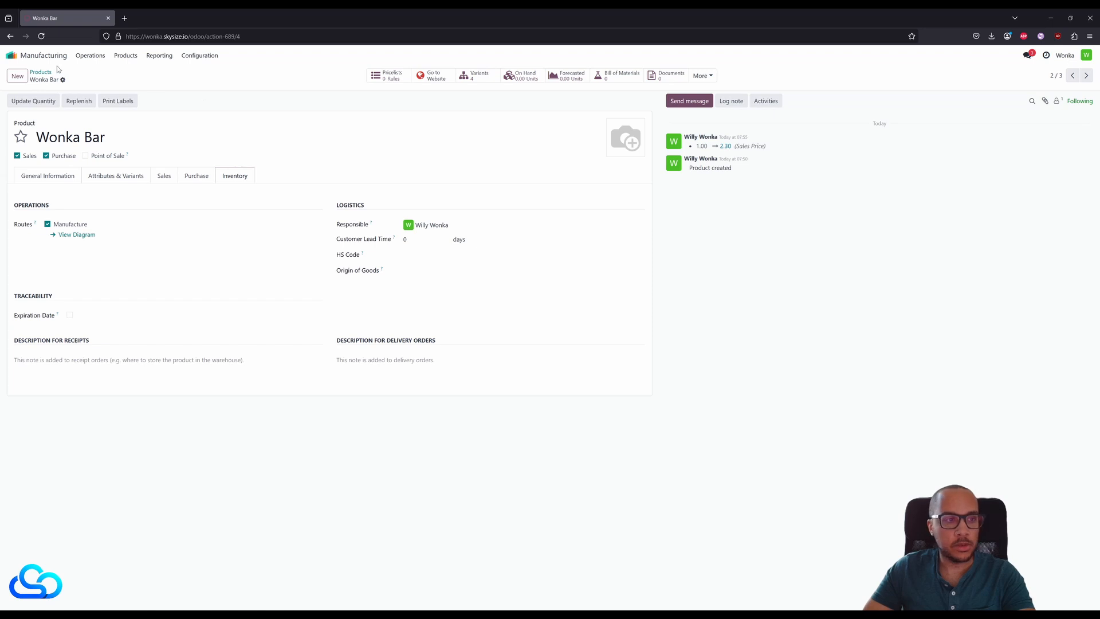
# - Start a new bill of materials for the Wonka Bar product with the Wonka Bar (Milk Chocolate) variant
pyautogui.click(11, 55)
pyautogui.click(637, 194)
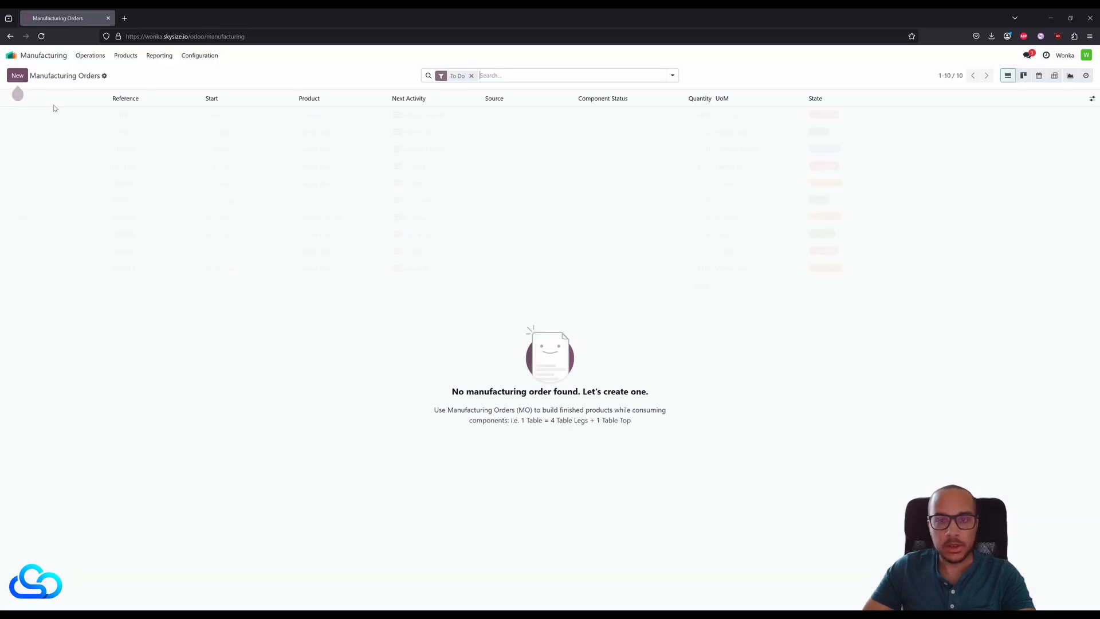
pyautogui.click(126, 56)
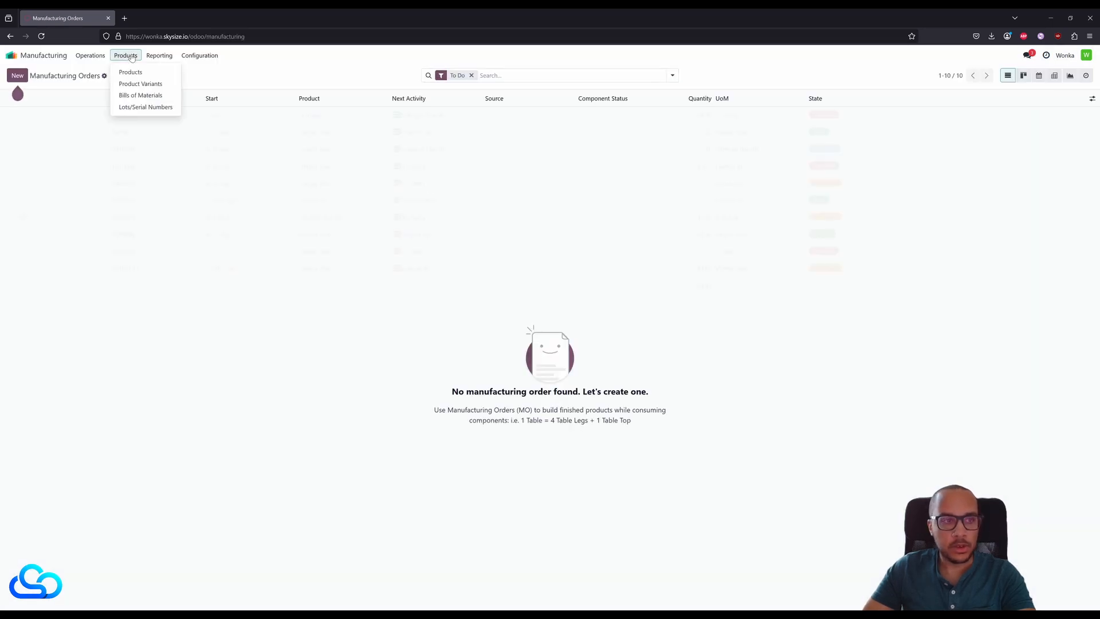
pyautogui.click(143, 96)
pyautogui.click(17, 75)
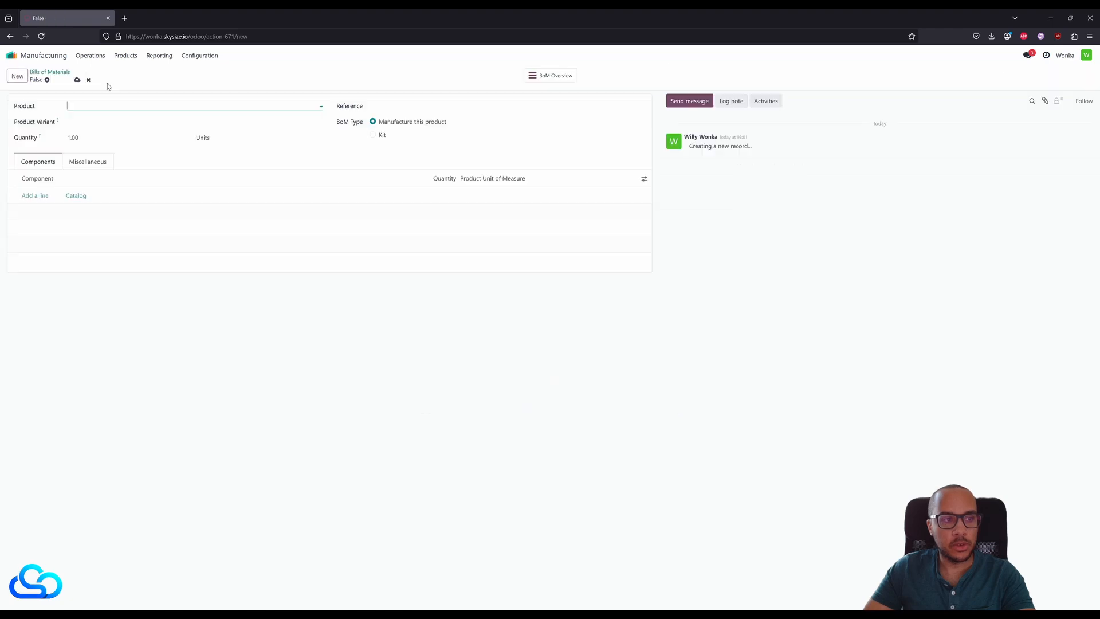
pyautogui.click(138, 104)
pyautogui.click(109, 132)
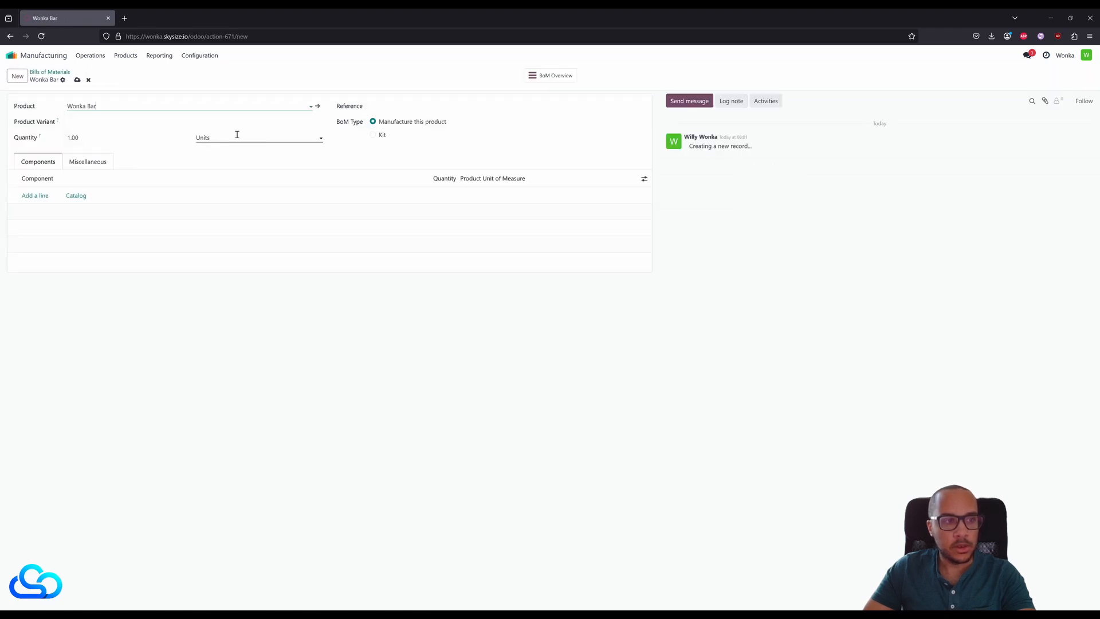
pyautogui.click(131, 122)
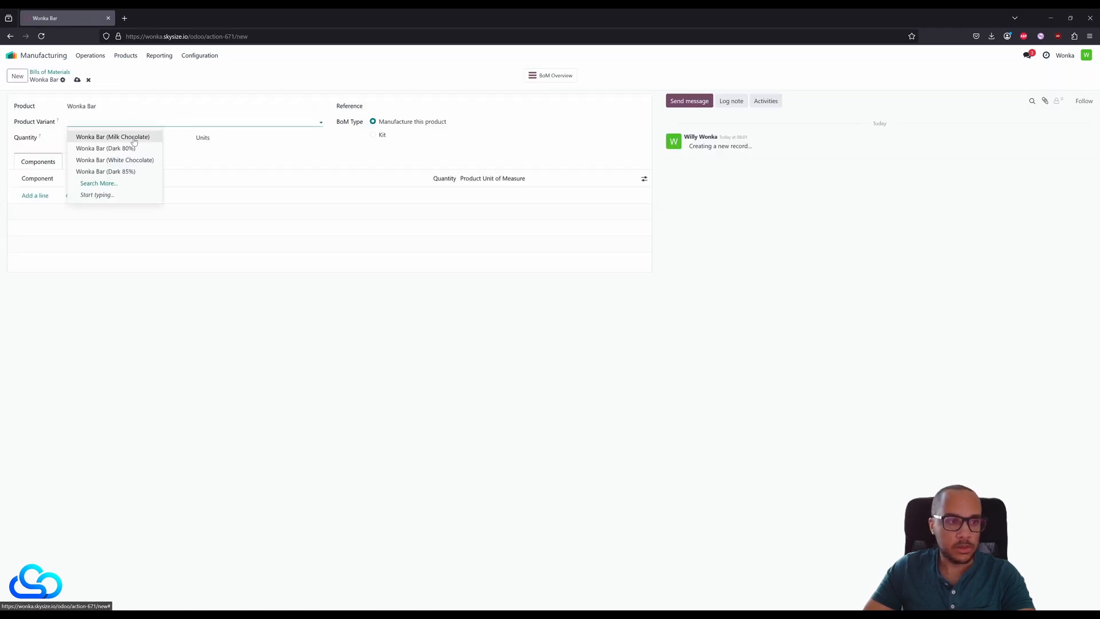
pyautogui.click(131, 138)
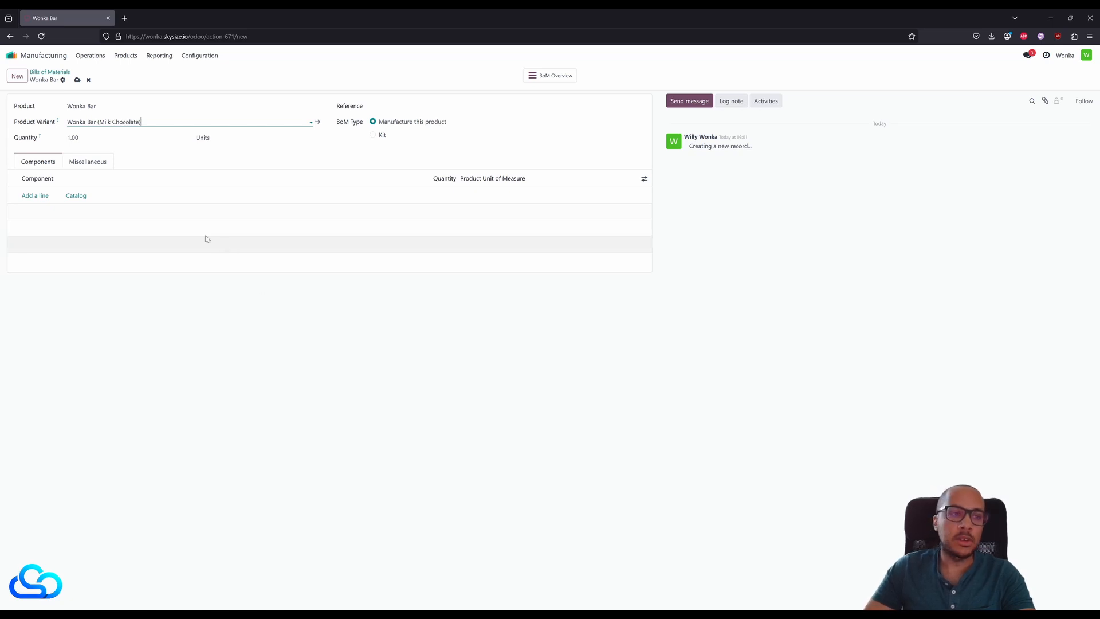
# - Add cacao butter, sugar and cacao powder as newly created components and save the bill of materials
pyautogui.click(36, 196)
pyautogui.click(72, 196)
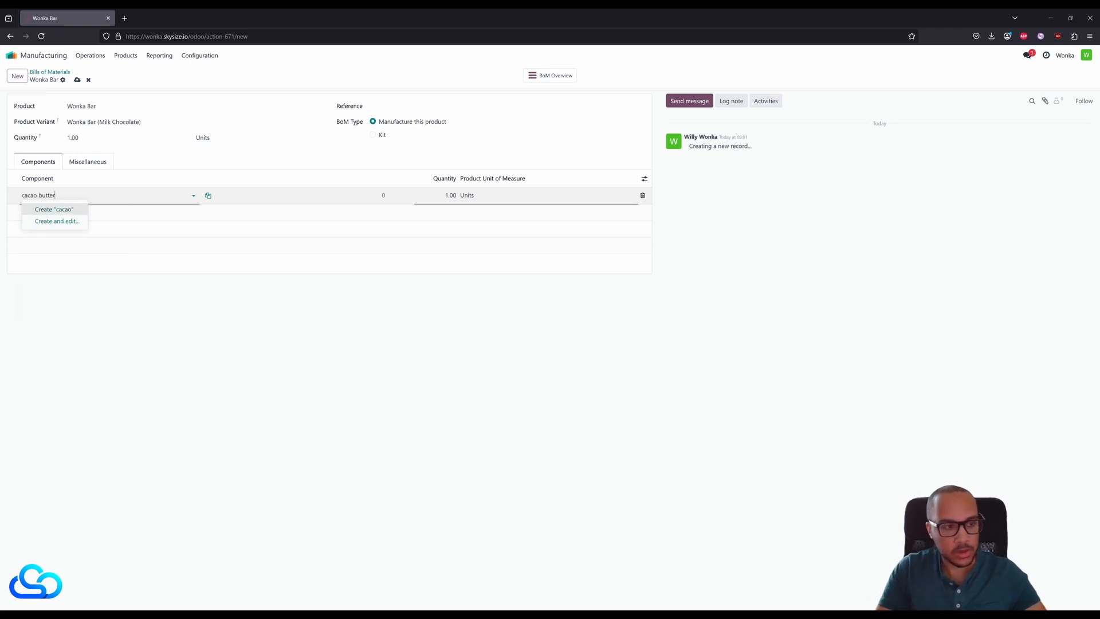
pyautogui.write('cacao butter')
pyautogui.click(63, 211)
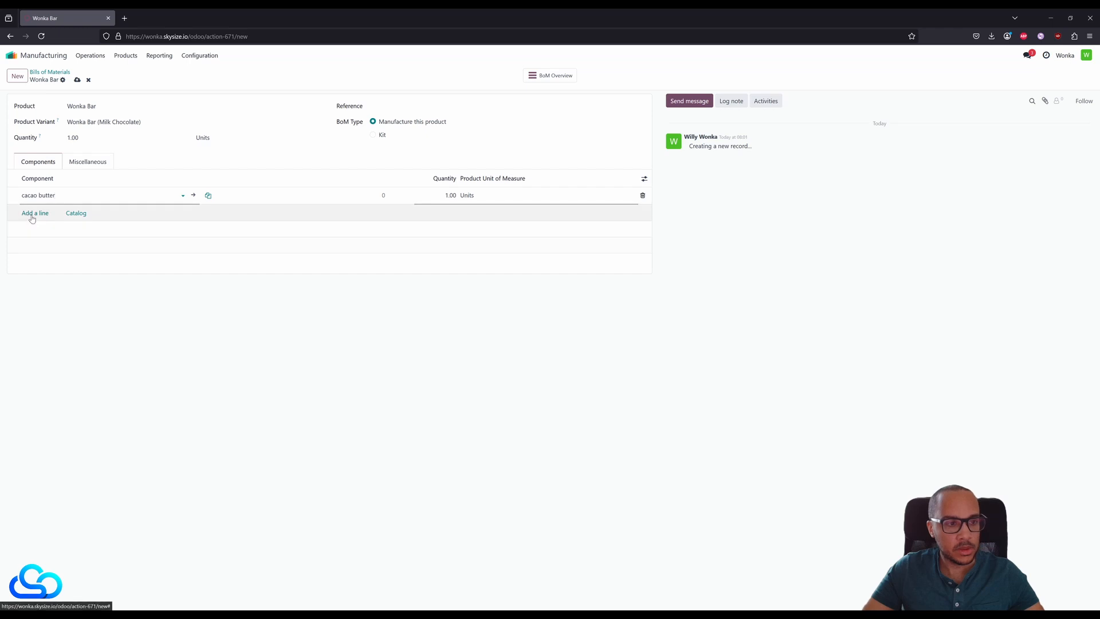
pyautogui.click(32, 214)
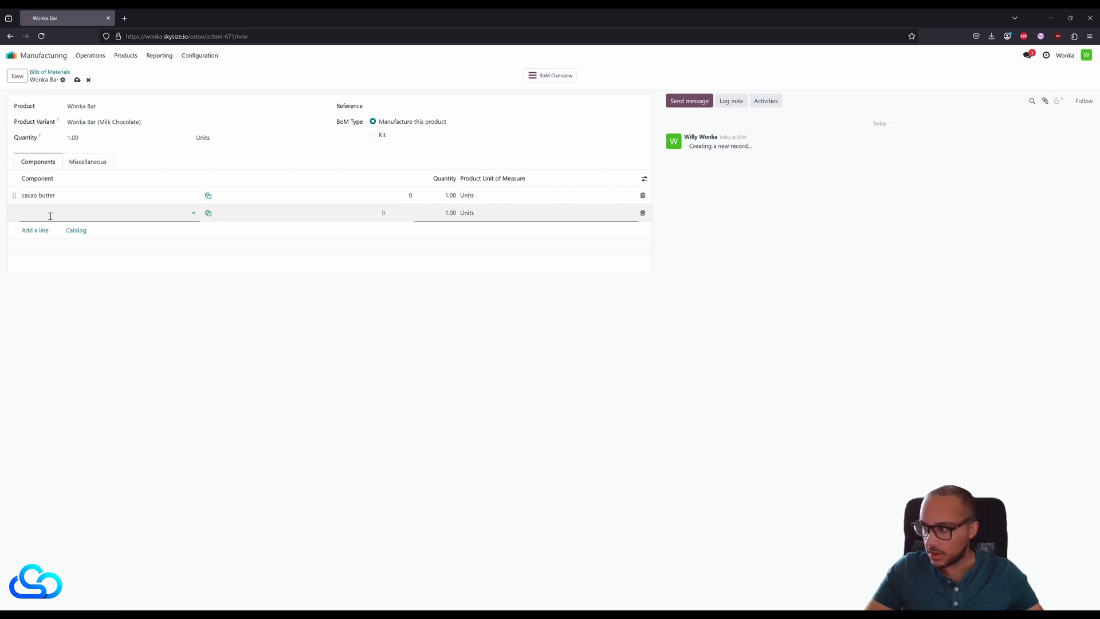
pyautogui.write('sugar')
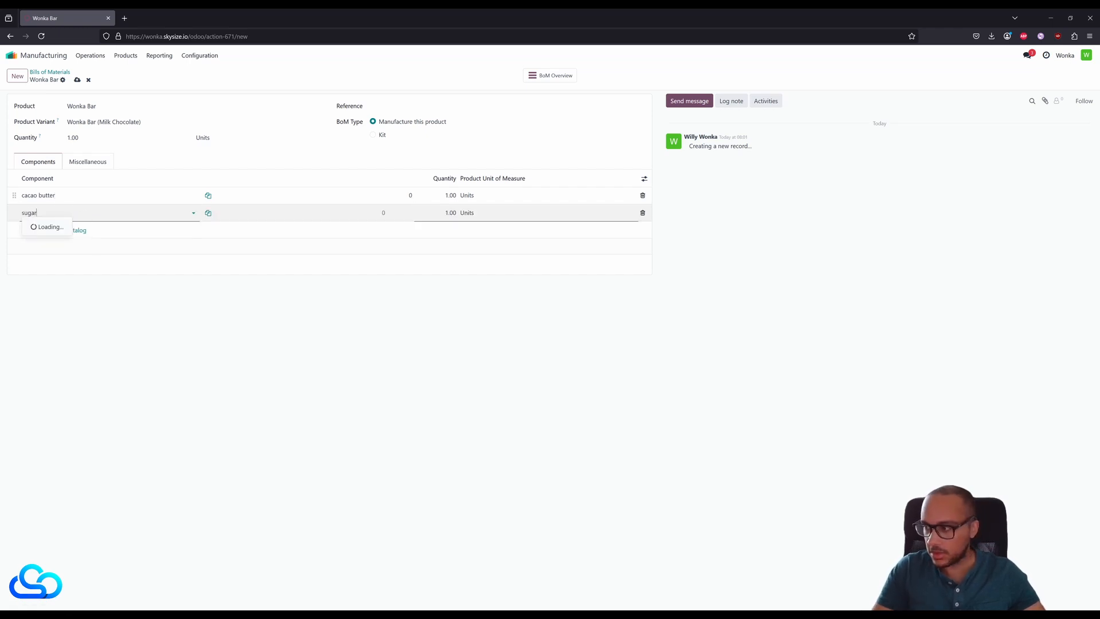
pyautogui.click(49, 229)
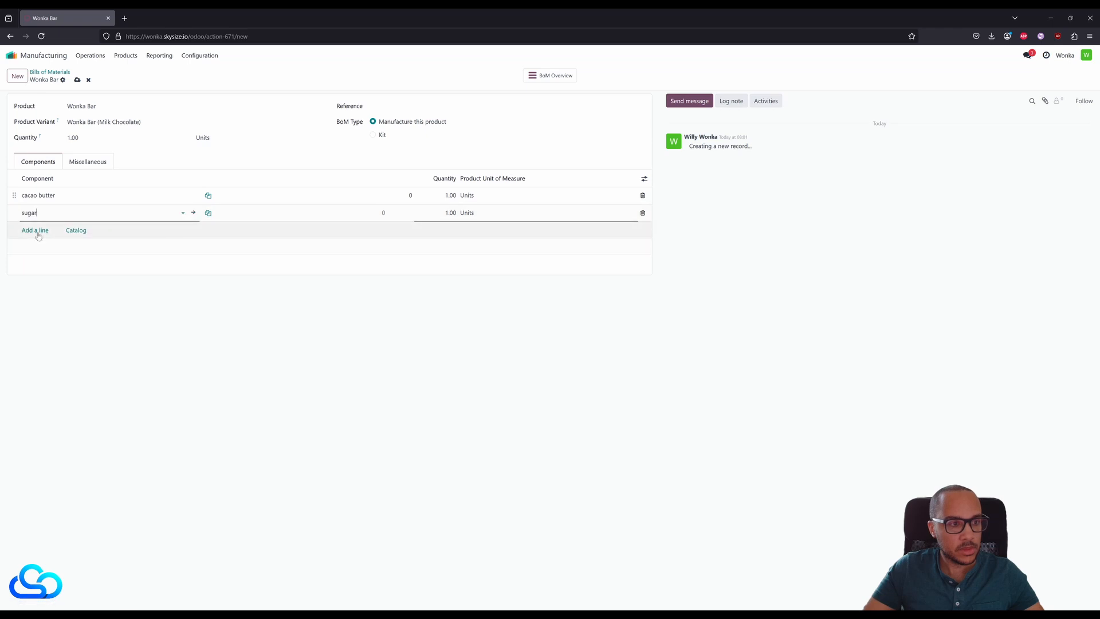
pyautogui.click(42, 230)
pyautogui.write('cacao powder')
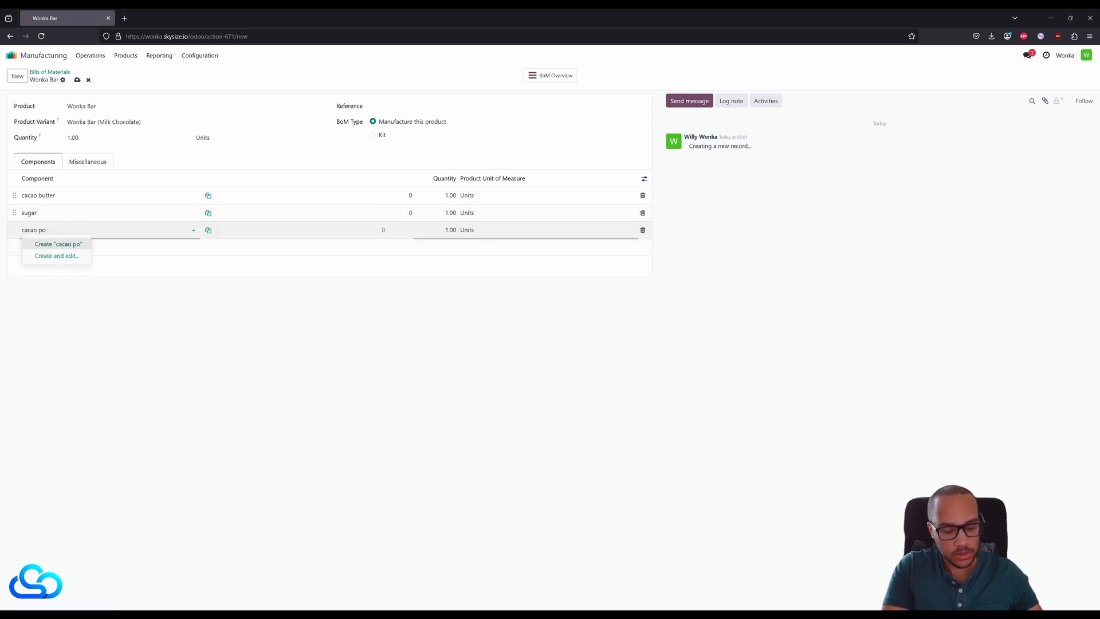
pyautogui.click(62, 244)
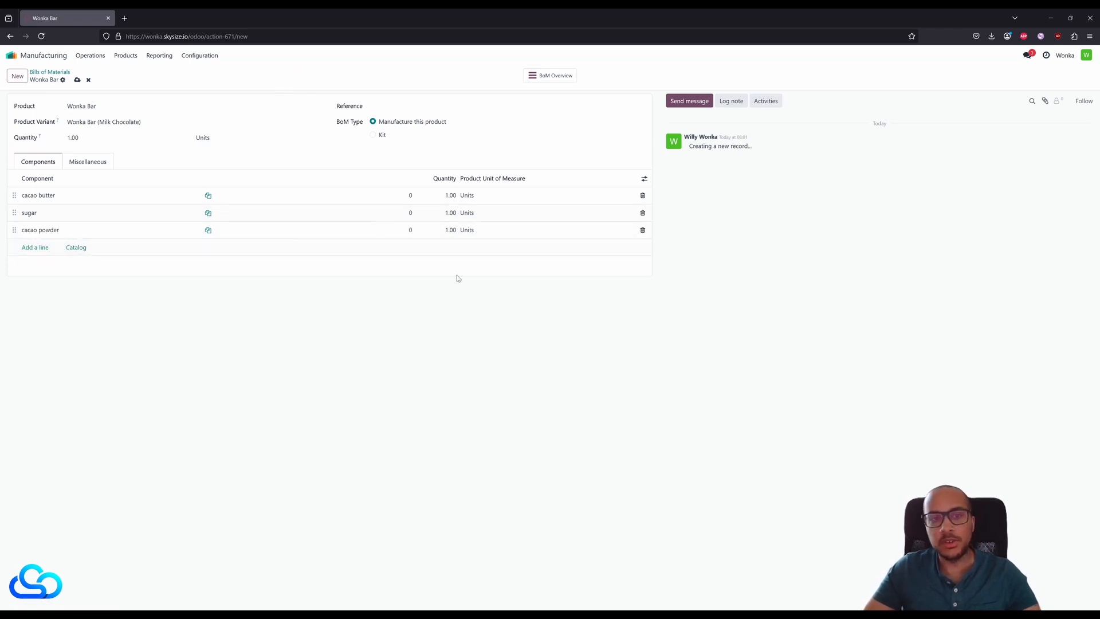
pyautogui.click(483, 195)
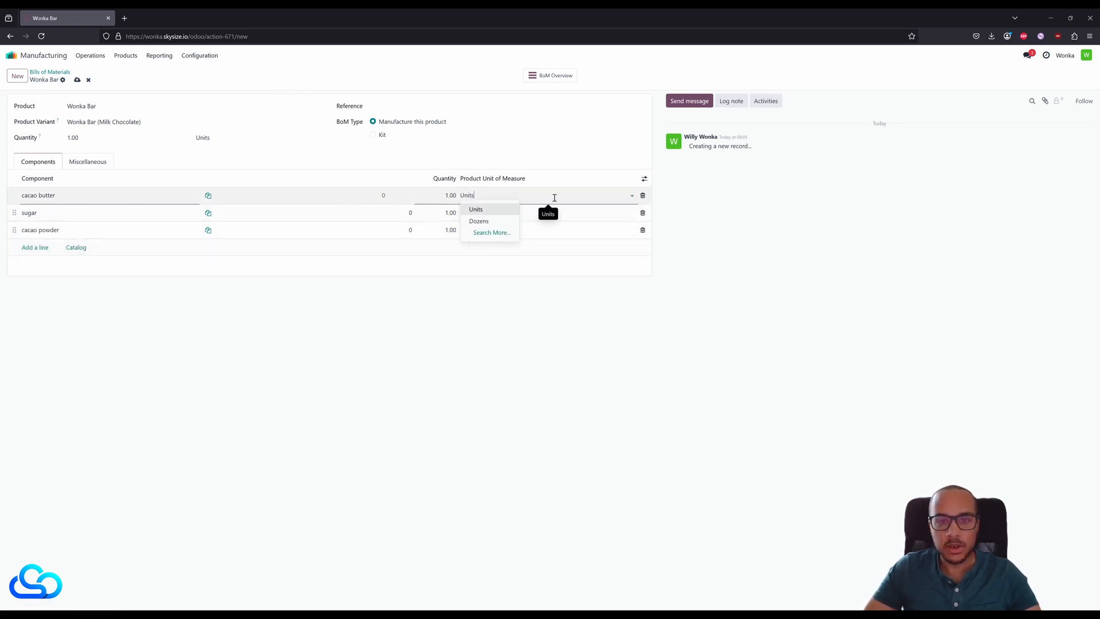
pyautogui.click(78, 80)
# - Set the unit of measure to g for the cacao butter product and for its component line in the bill of materials
pyautogui.click(57, 198)
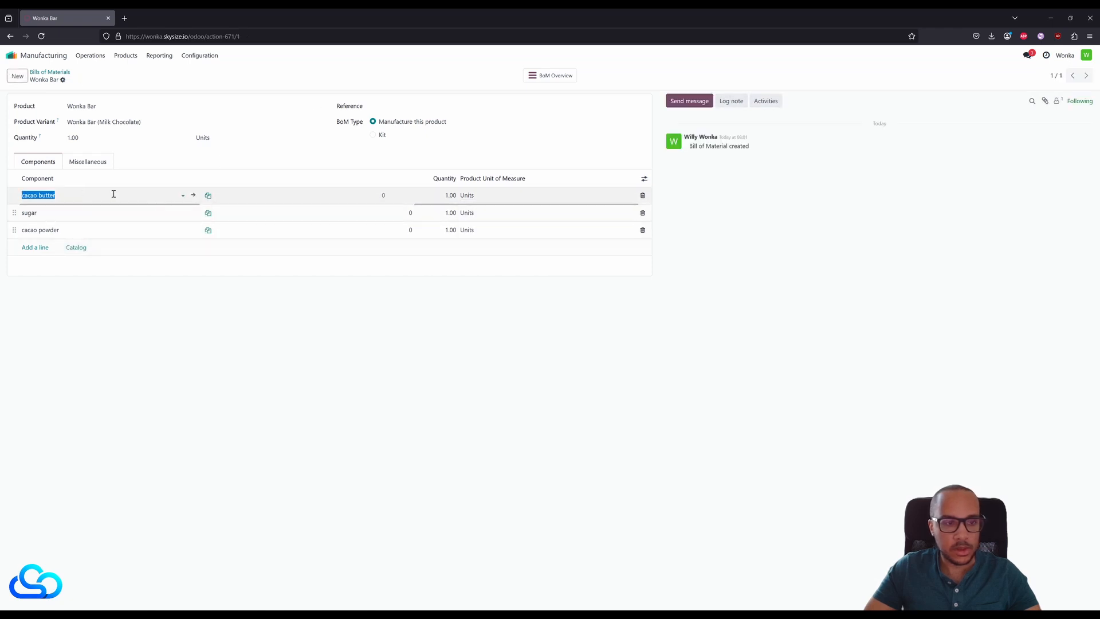
pyautogui.click(193, 196)
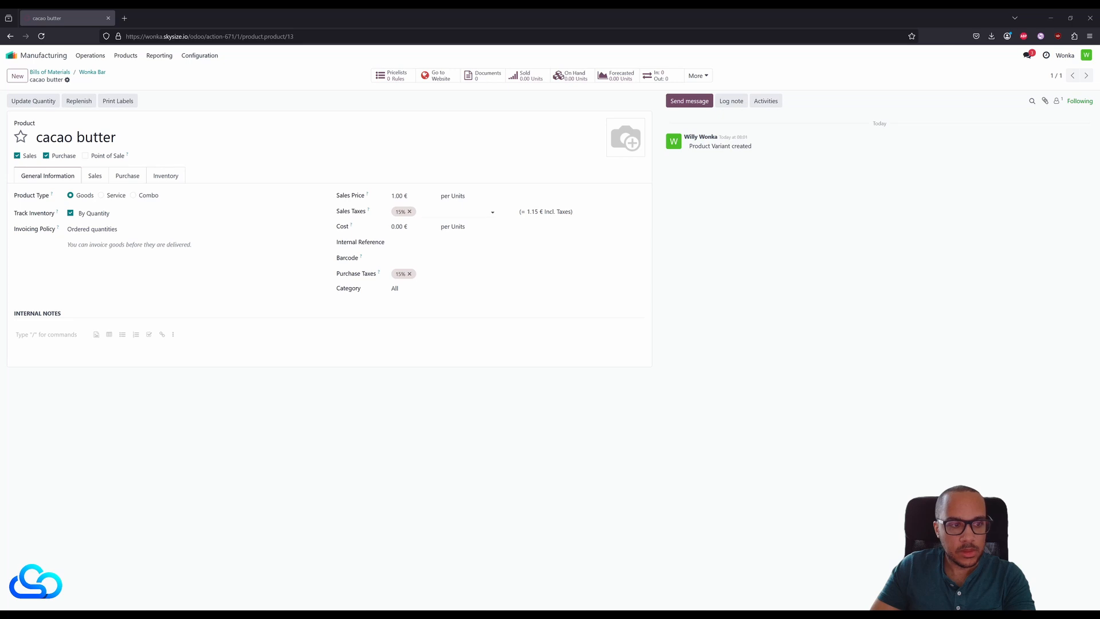
pyautogui.click(459, 196)
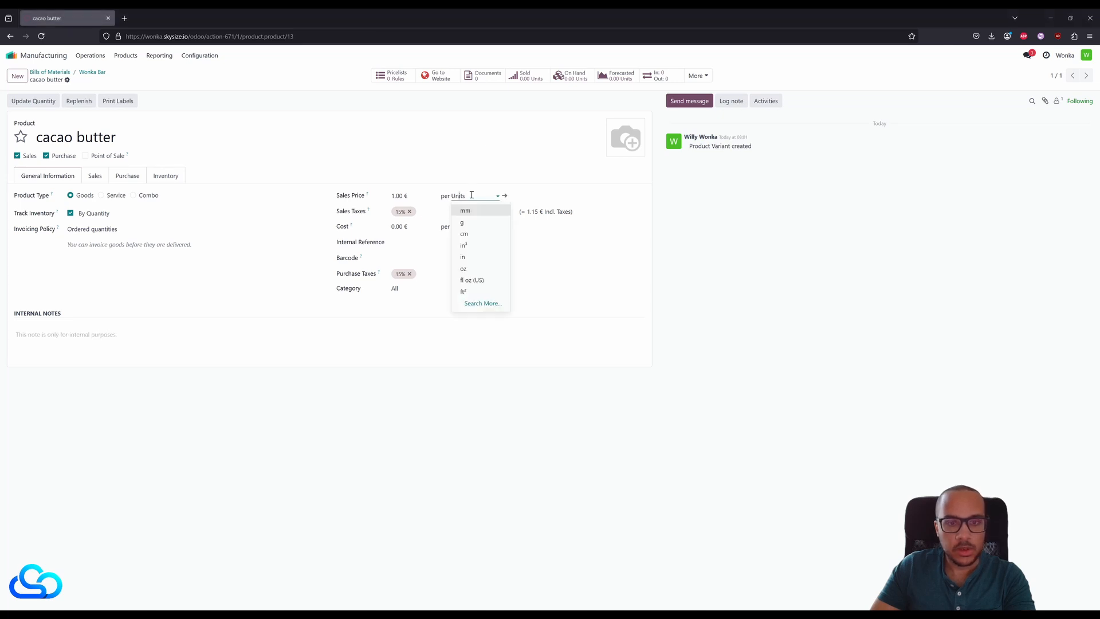
pyautogui.click(467, 223)
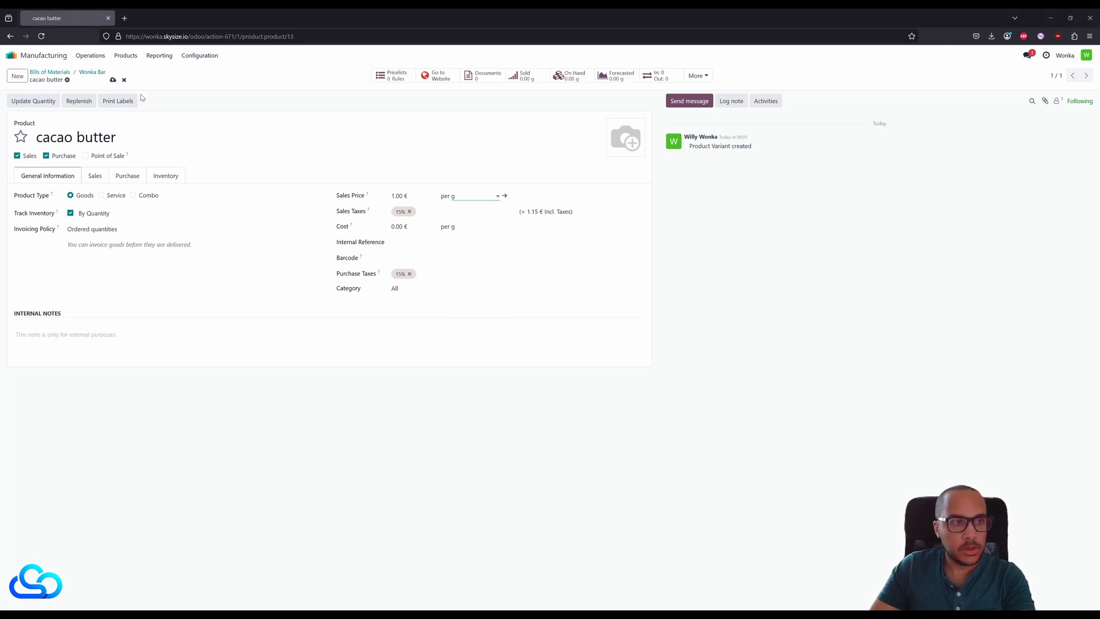
pyautogui.click(92, 71)
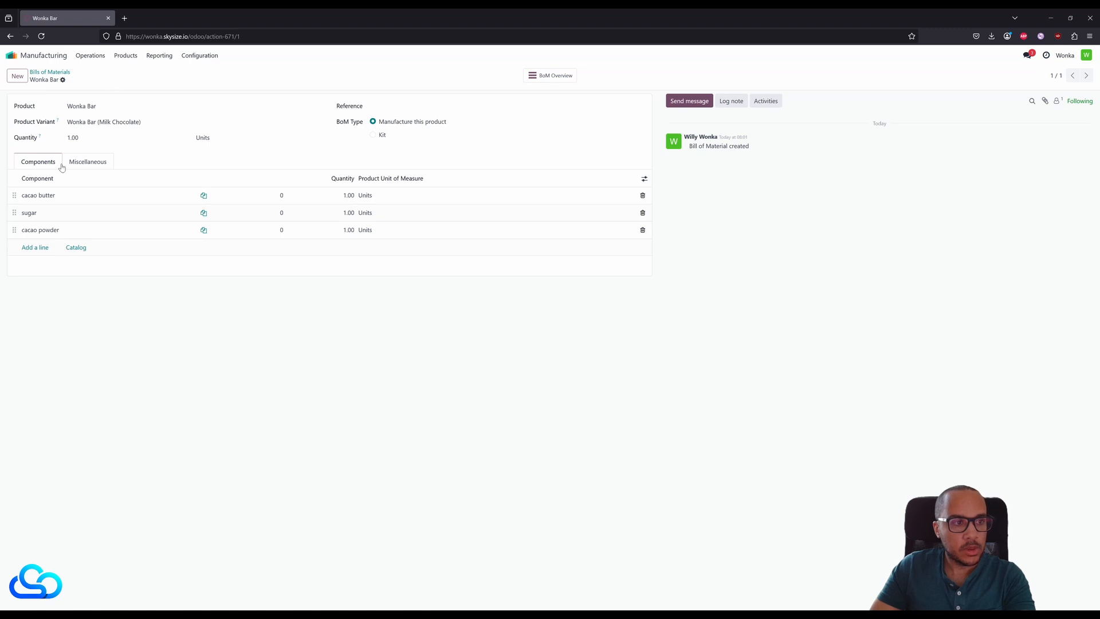
pyautogui.click(410, 195)
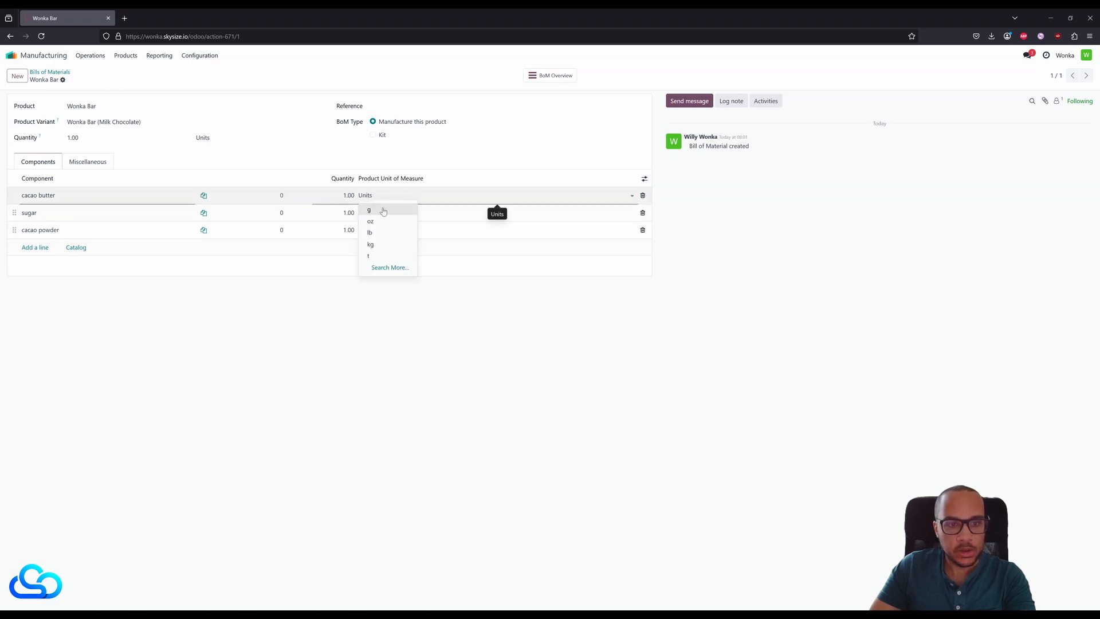
pyautogui.click(383, 211)
# - Open the sugar product from its component line and set its unit of measure to g
pyautogui.click(395, 213)
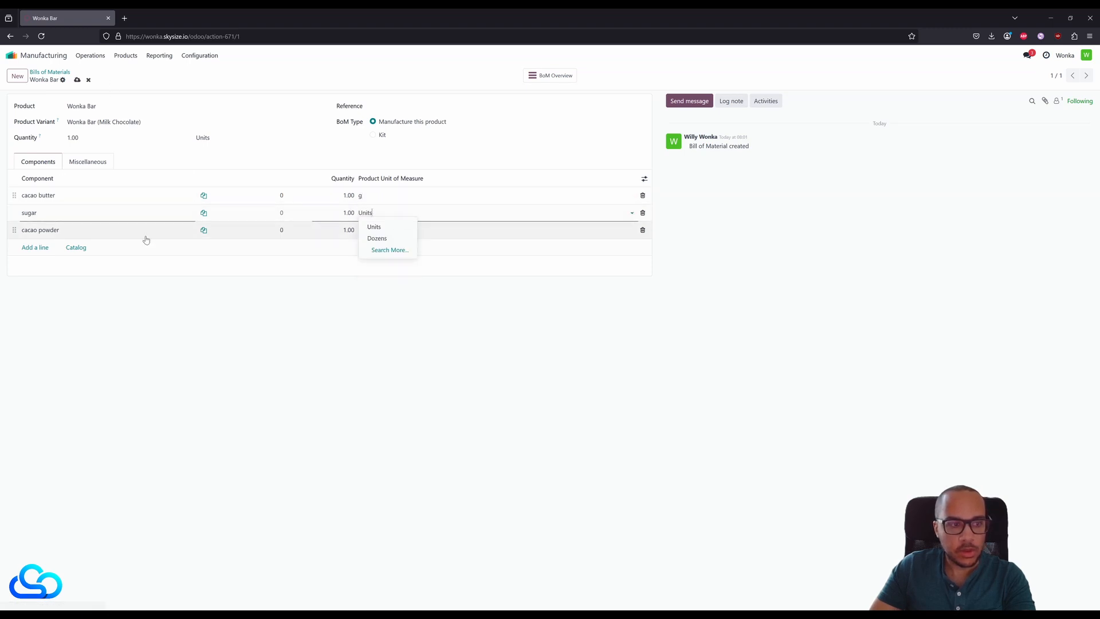
pyautogui.click(185, 213)
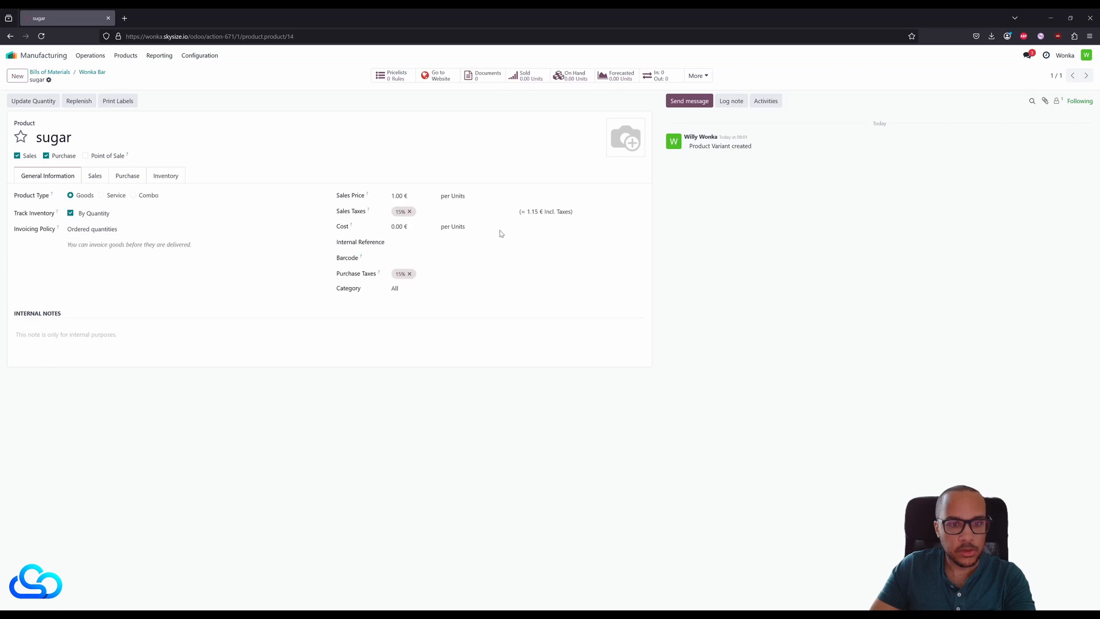
pyautogui.click(455, 196)
pyautogui.click(461, 220)
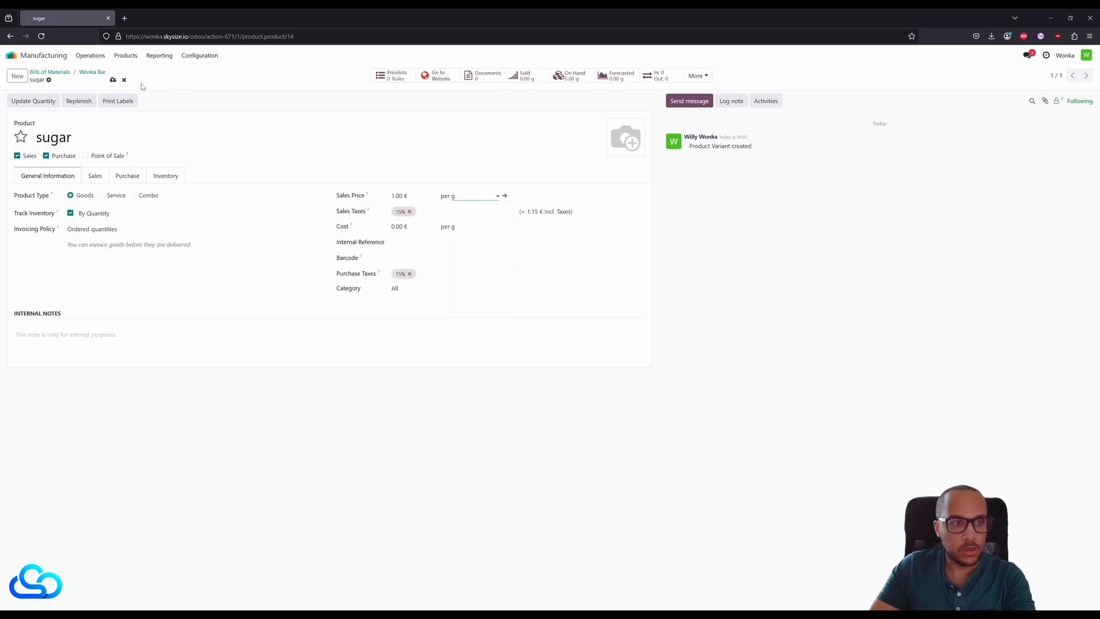
# - Open the cacao powder product from its component line, set its unit of measure to g, and return to the bill of materials
pyautogui.click(90, 72)
pyautogui.click(191, 231)
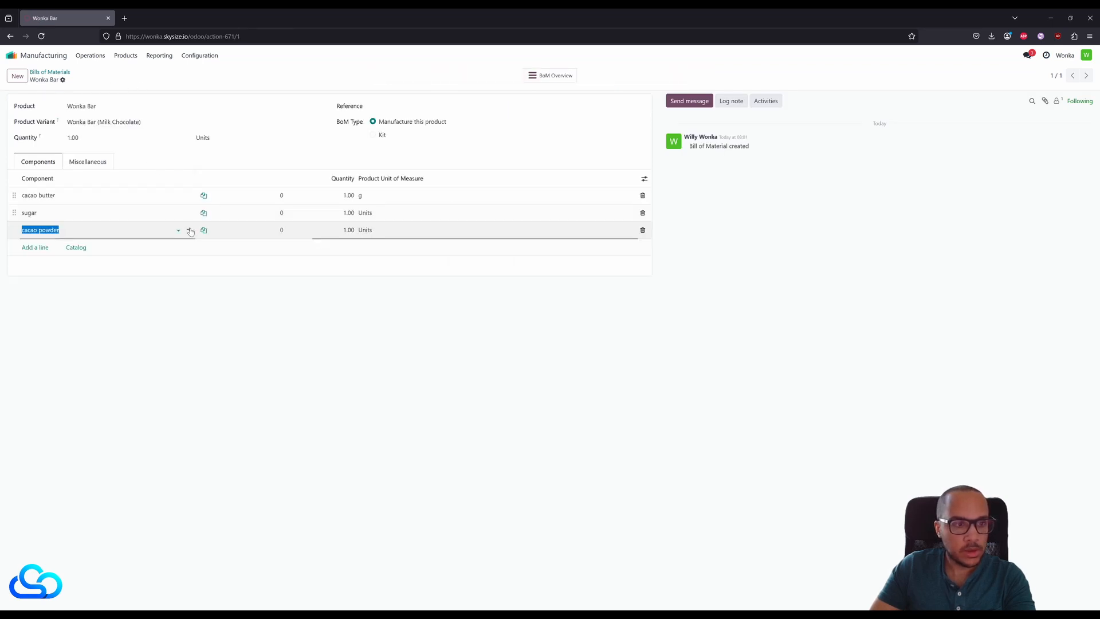
pyautogui.click(191, 230)
pyautogui.click(455, 195)
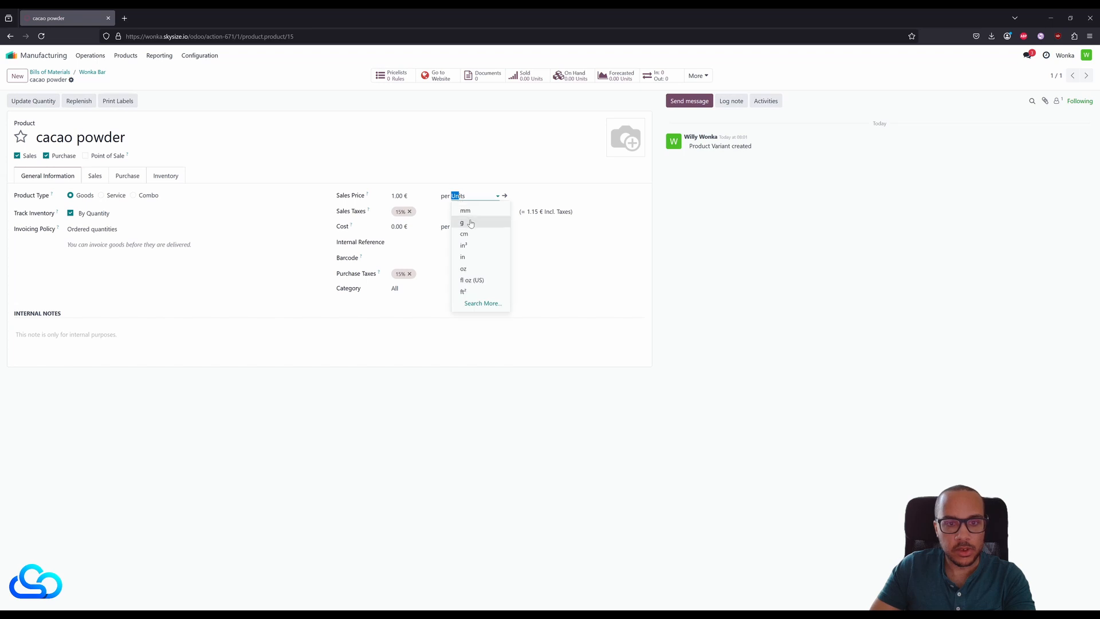
pyautogui.click(471, 223)
pyautogui.click(102, 76)
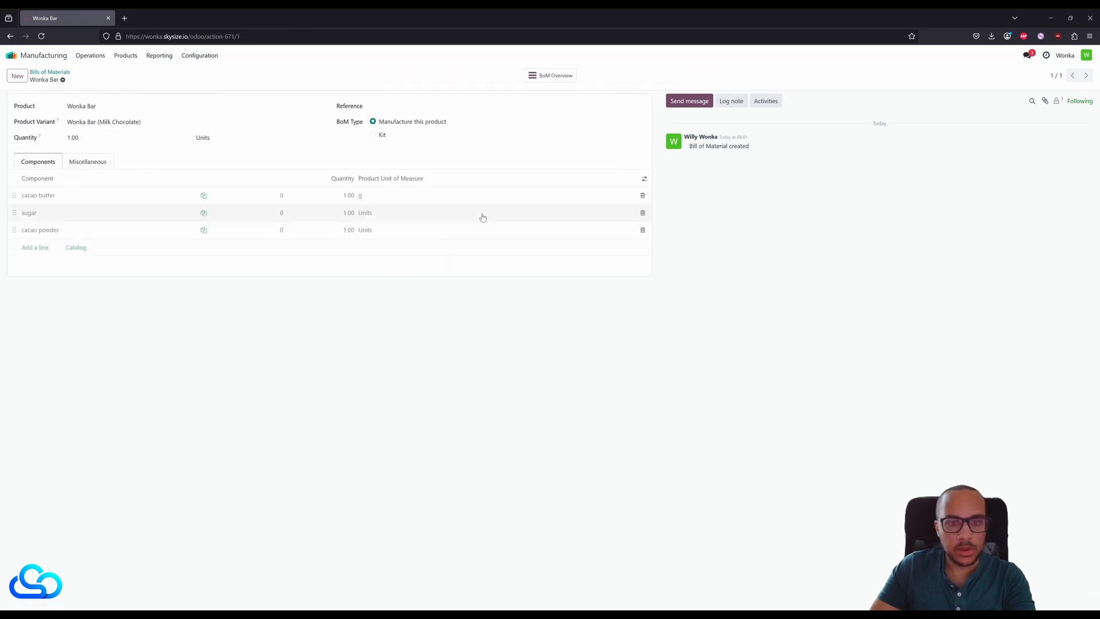
# - Change the unit of measure to g on the sugar and cacao powder component lines
pyautogui.click(419, 212)
pyautogui.click(417, 212)
pyautogui.click(400, 228)
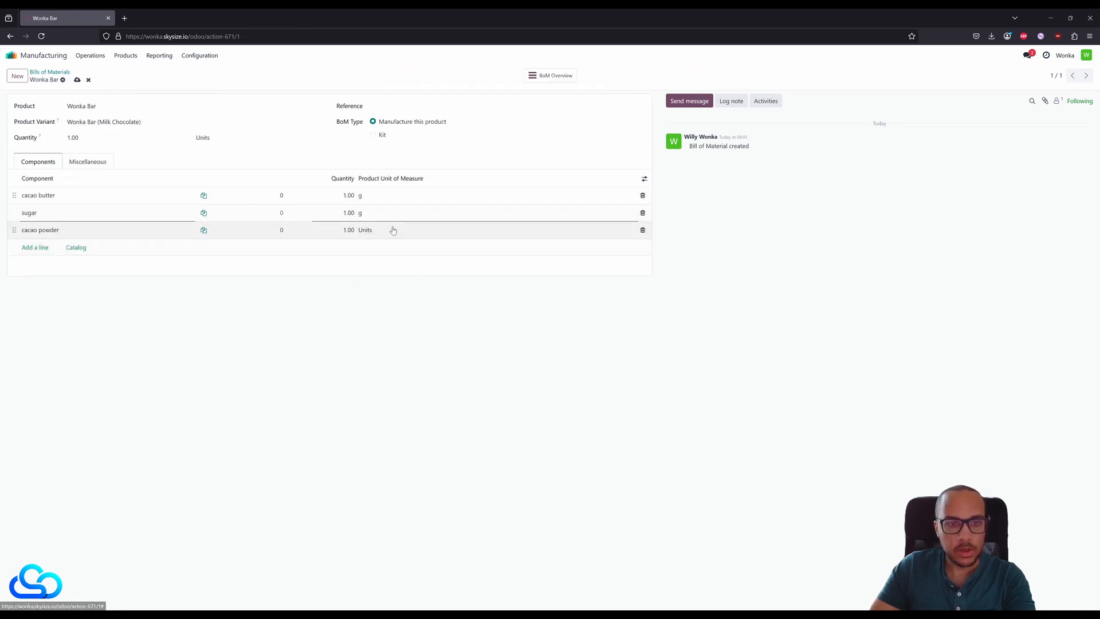
pyautogui.click(378, 230)
pyautogui.click(379, 230)
pyautogui.click(386, 244)
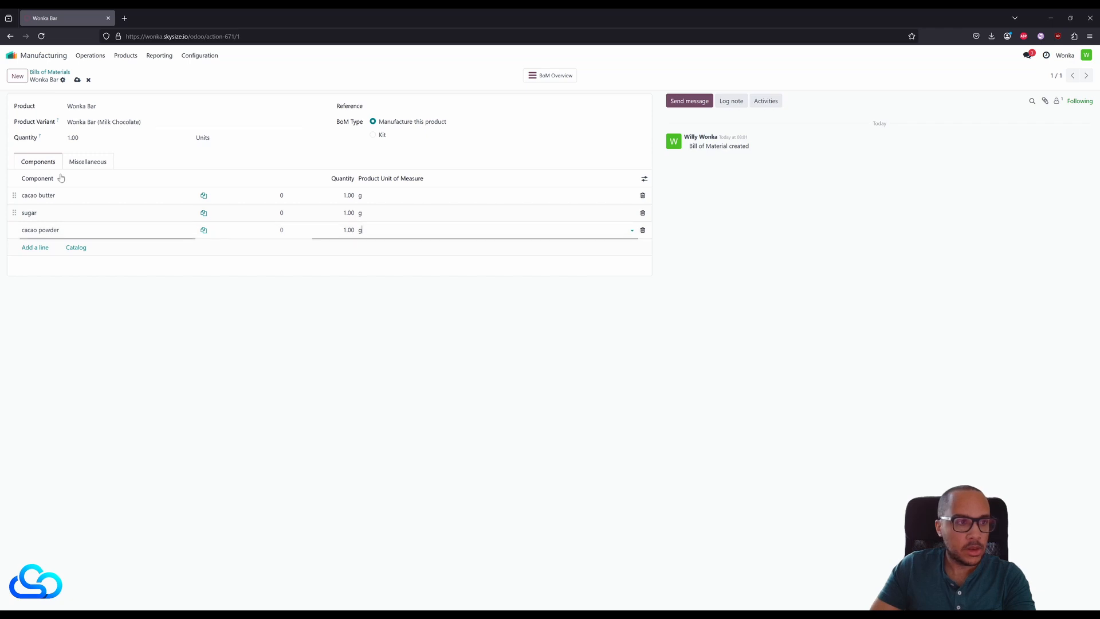
# - Set the quantity produced by the Wonka Bar bill of materials to 100 units
pyautogui.click(92, 140)
pyautogui.write('100')
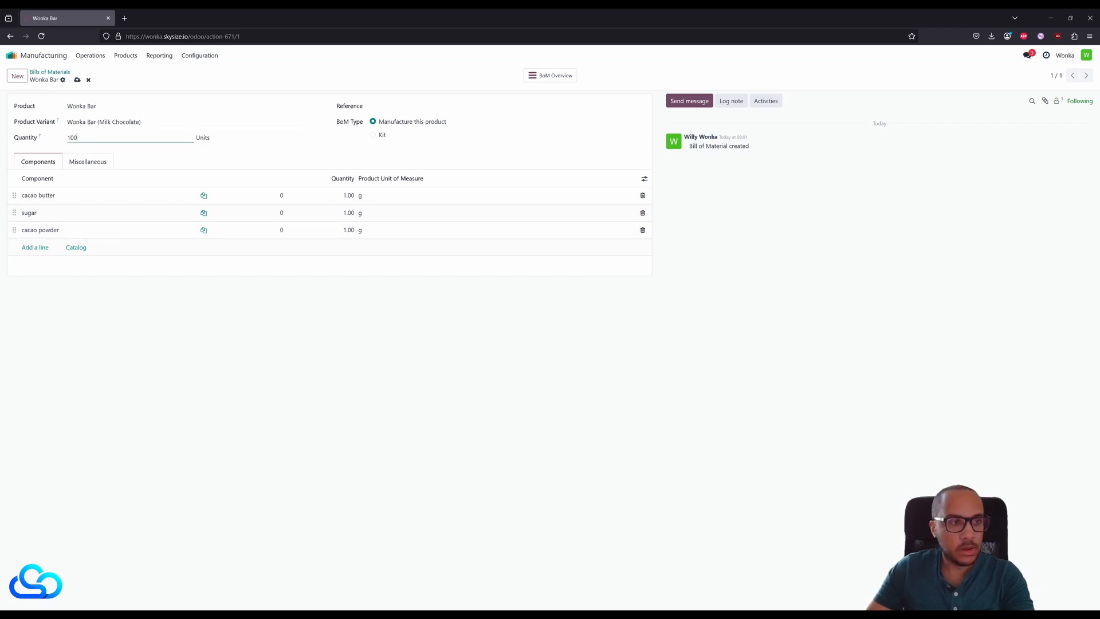
pyautogui.click(320, 330)
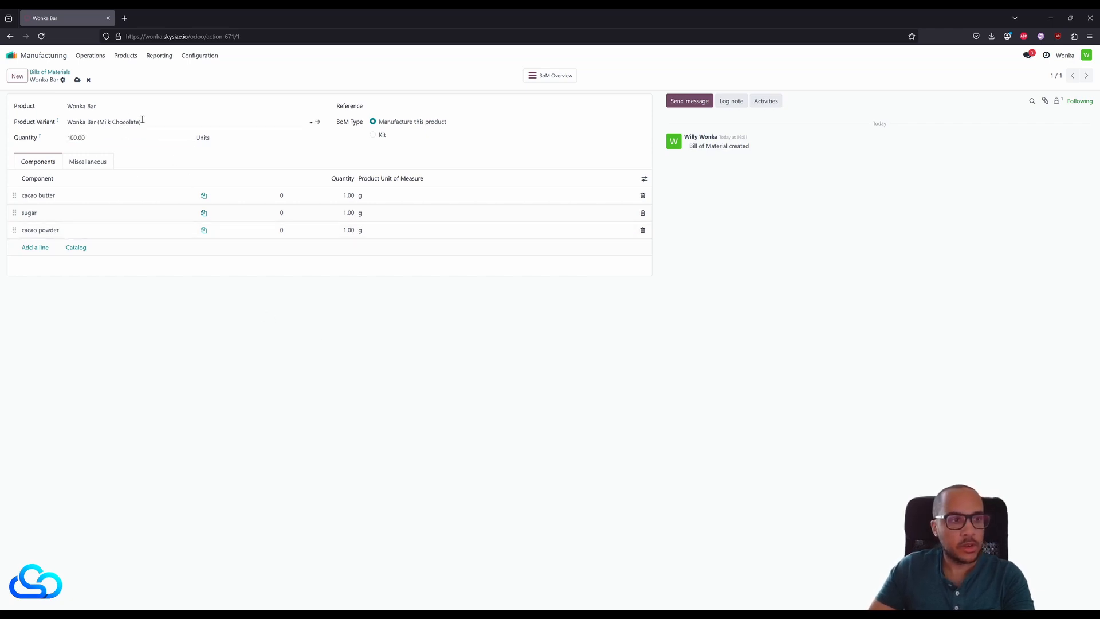
# - Add a new component named milk powder to the bill of materials, created with g as its unit of measure
pyautogui.click(45, 248)
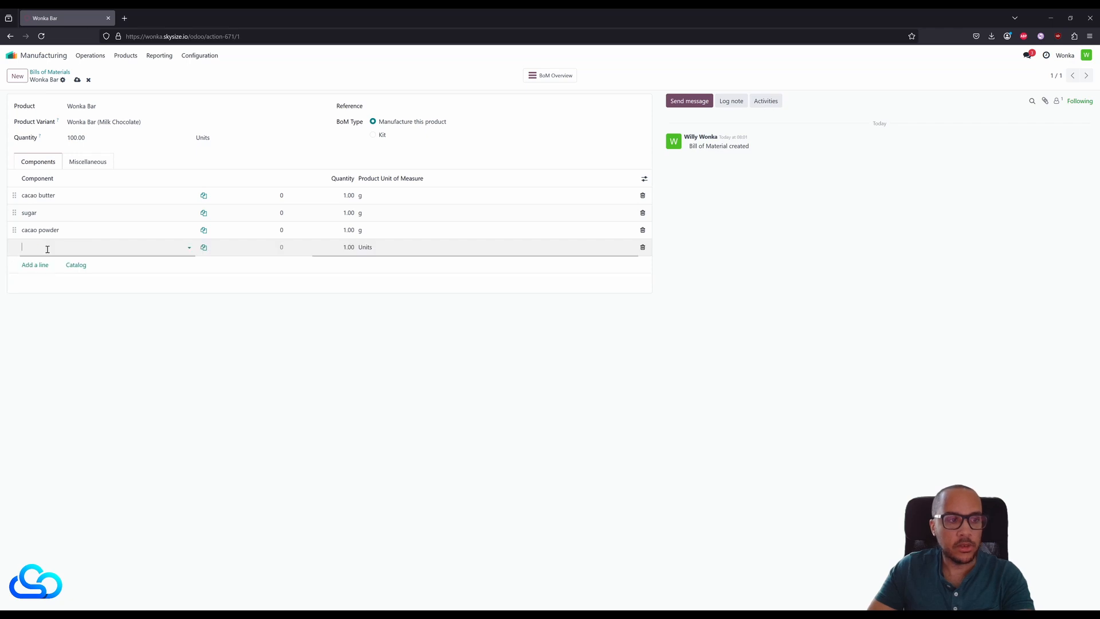
pyautogui.write('milk ')
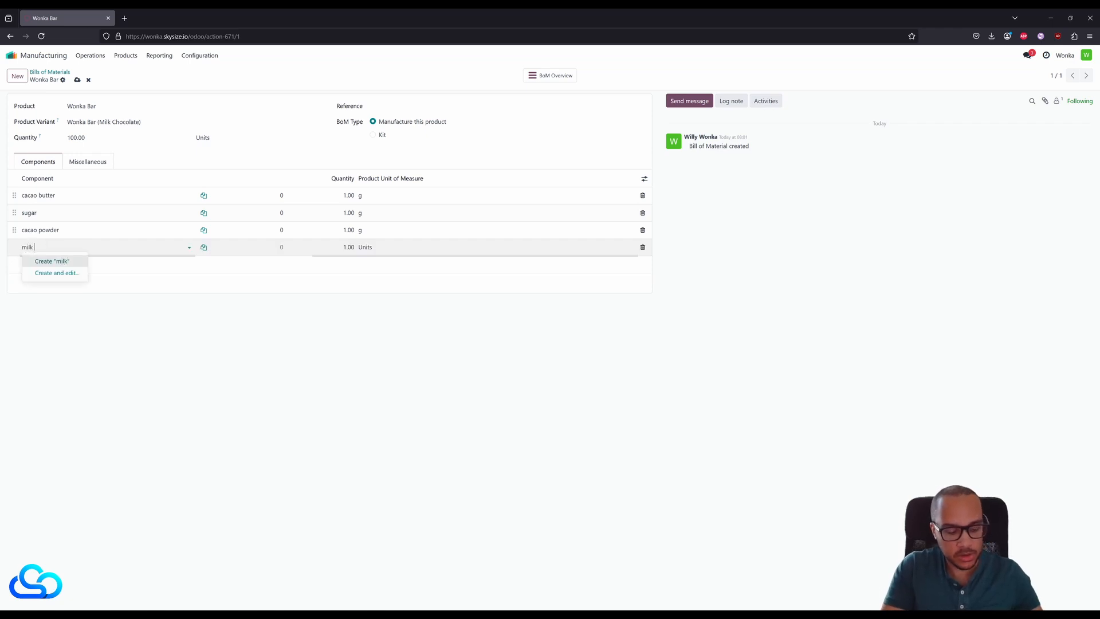
pyautogui.write('powder')
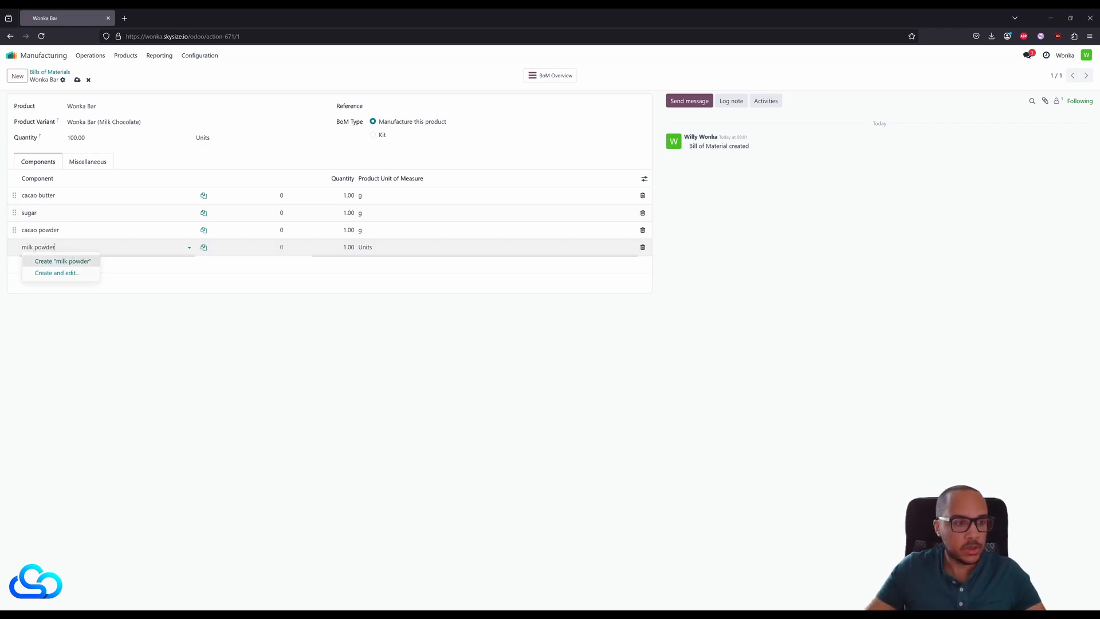
pyautogui.click(56, 273)
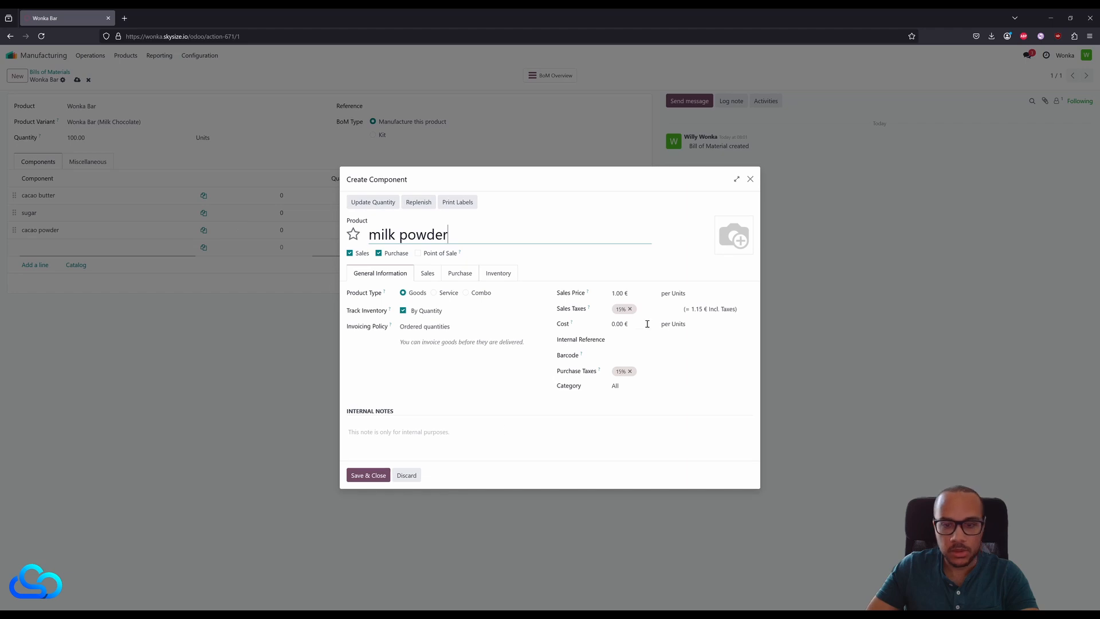
pyautogui.click(676, 293)
pyautogui.click(695, 320)
pyautogui.click(366, 480)
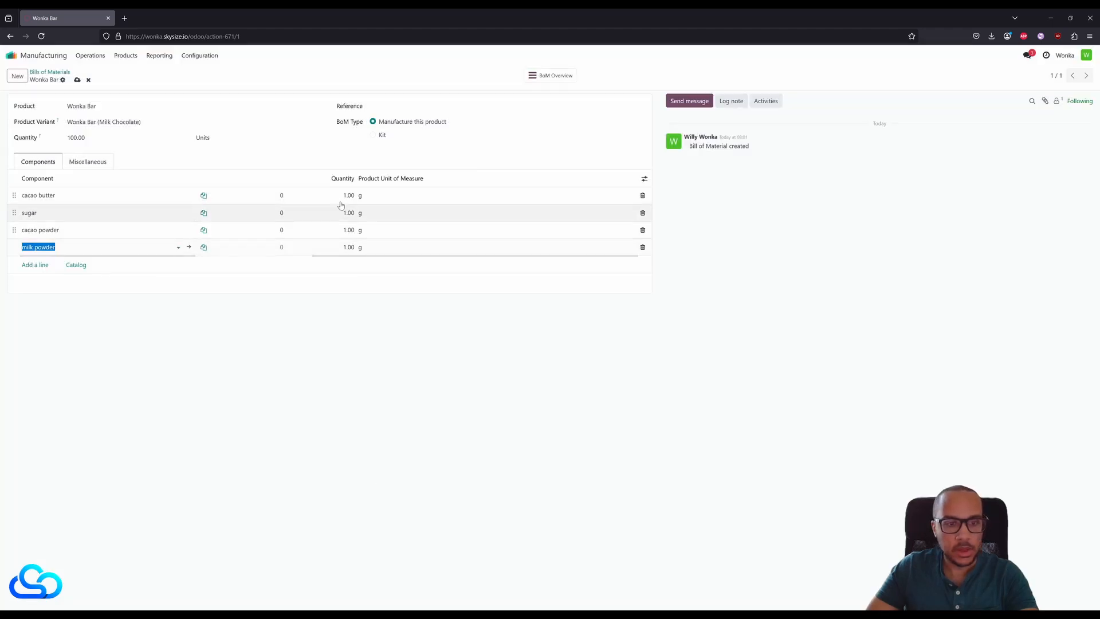
# - Set the component quantities to 100 g cacao butter, 100 g sugar, 200 g cacao powder and 100 g milk powder, and save the bill of materials
pyautogui.click(334, 197)
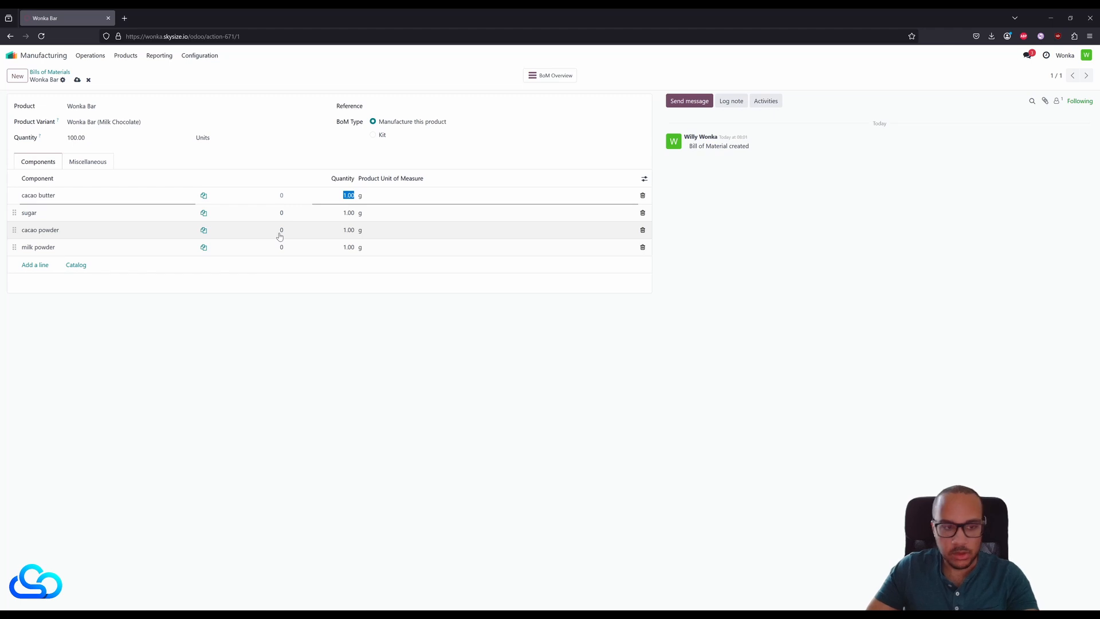
pyautogui.write('100')
pyautogui.press('Return')
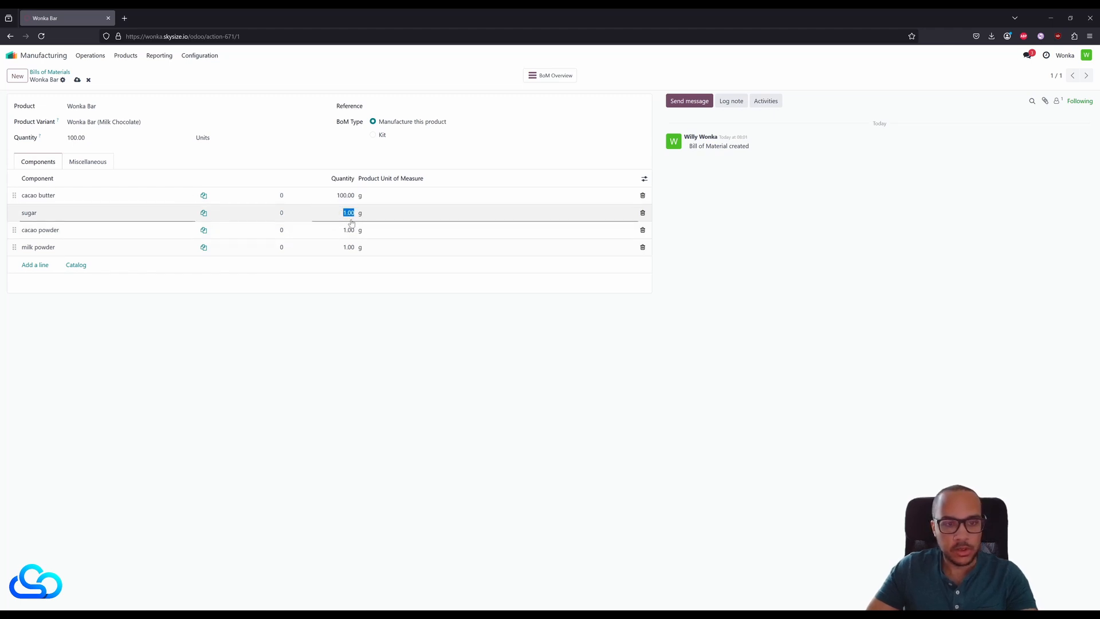
pyautogui.write('100')
pyautogui.press('Return')
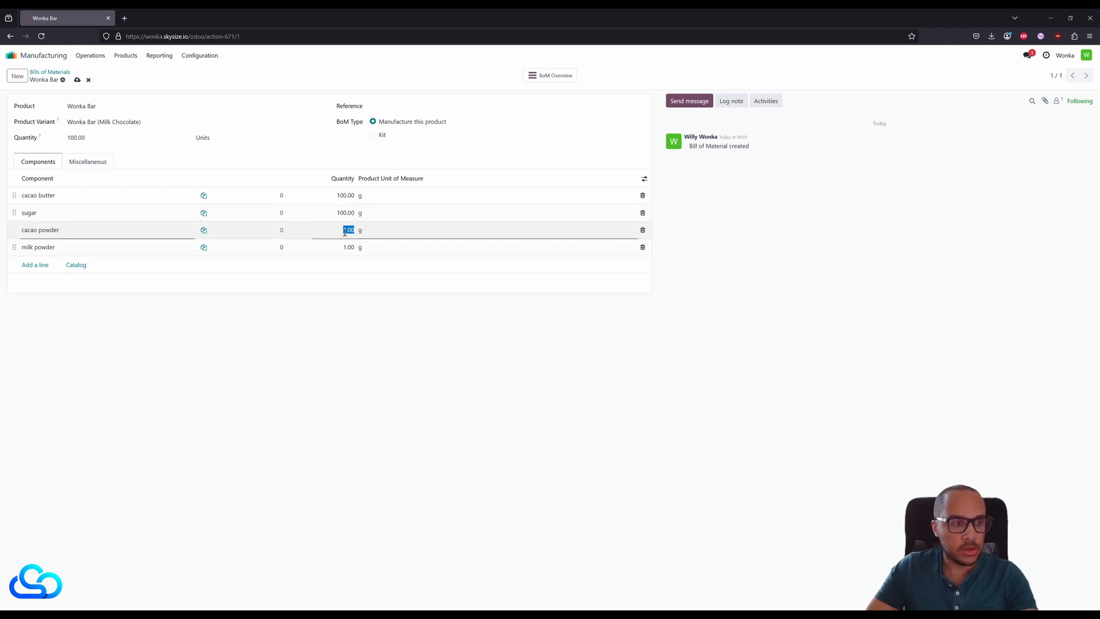
pyautogui.write('200')
pyautogui.press('Return')
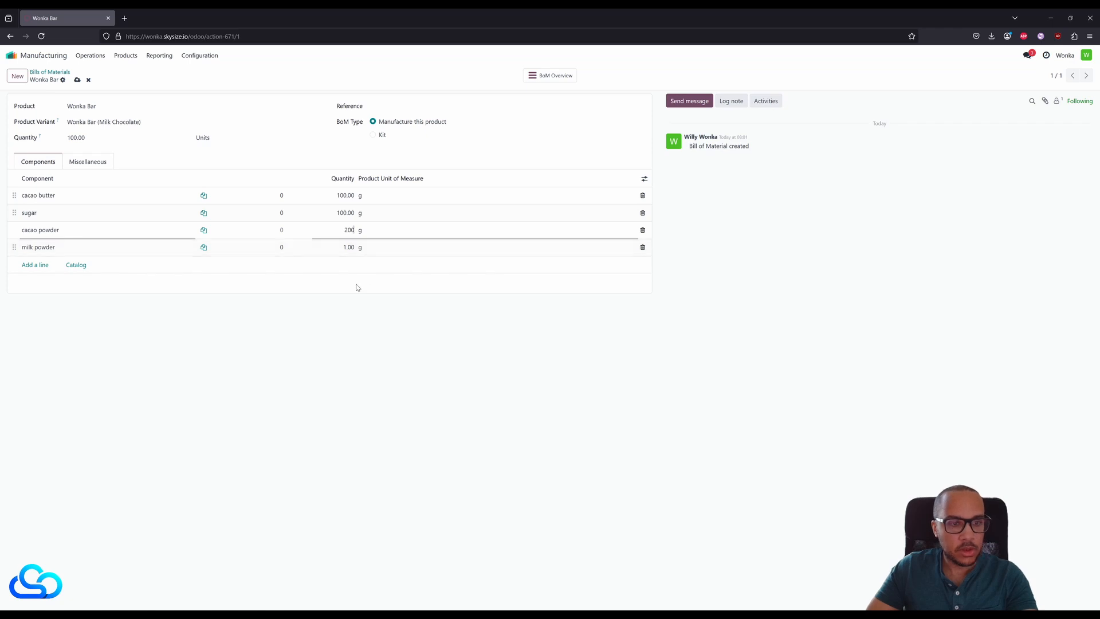
pyautogui.write('100')
pyautogui.click(443, 375)
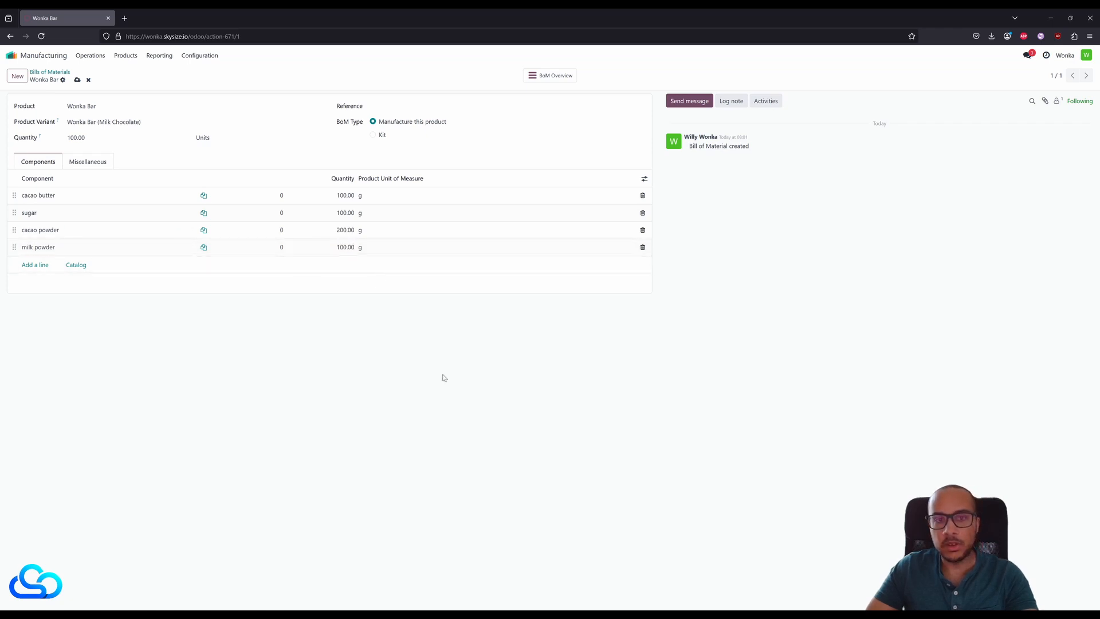
pyautogui.click(77, 79)
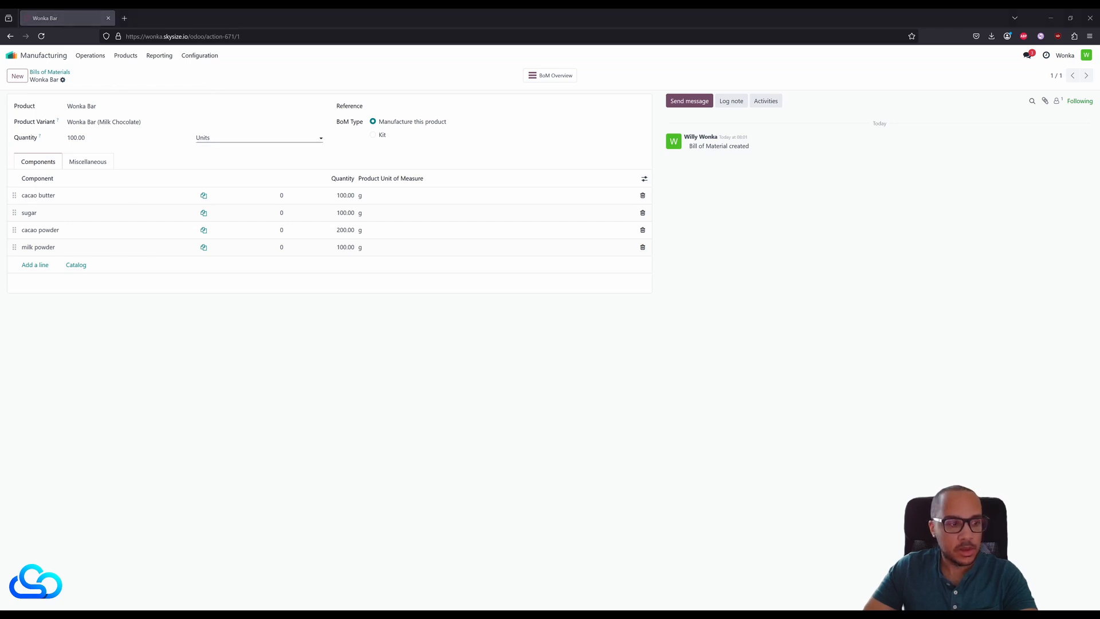
# - Start a new manufacturing order for Wonka Bar (Milk Chocolate) and check which bills of materials are offered
pyautogui.click(90, 55)
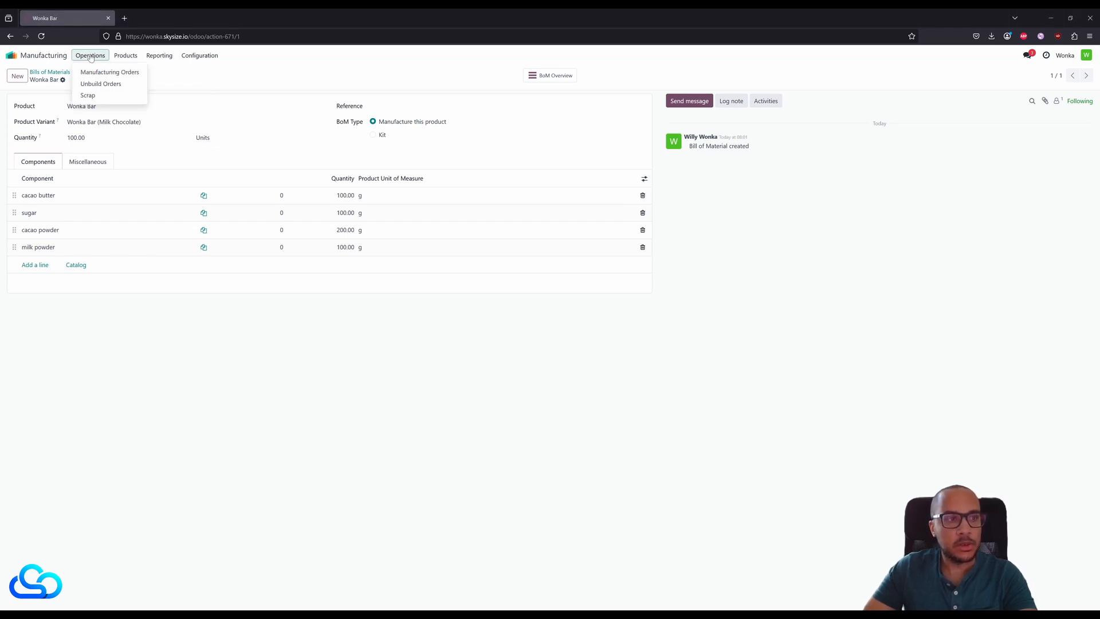
pyautogui.click(110, 72)
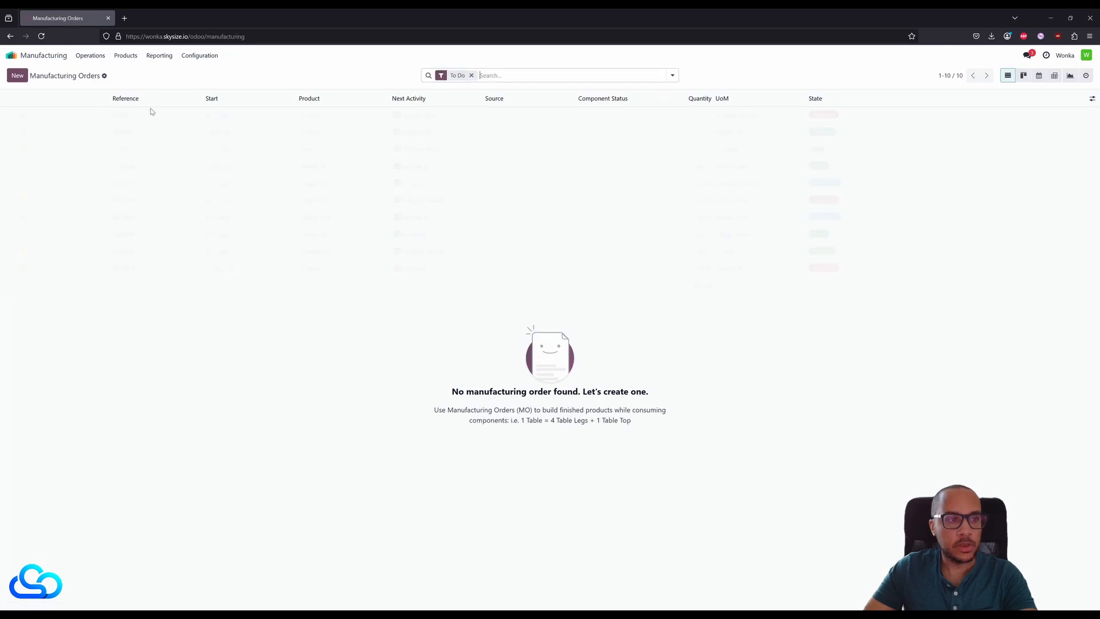
pyautogui.click(17, 76)
pyautogui.click(114, 144)
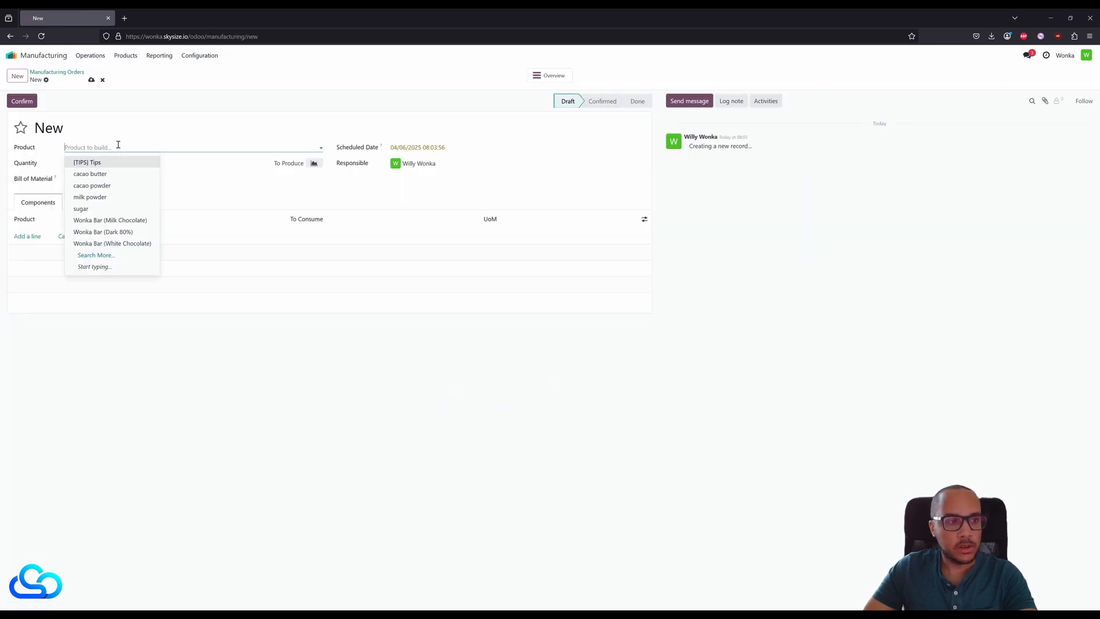
pyautogui.click(136, 221)
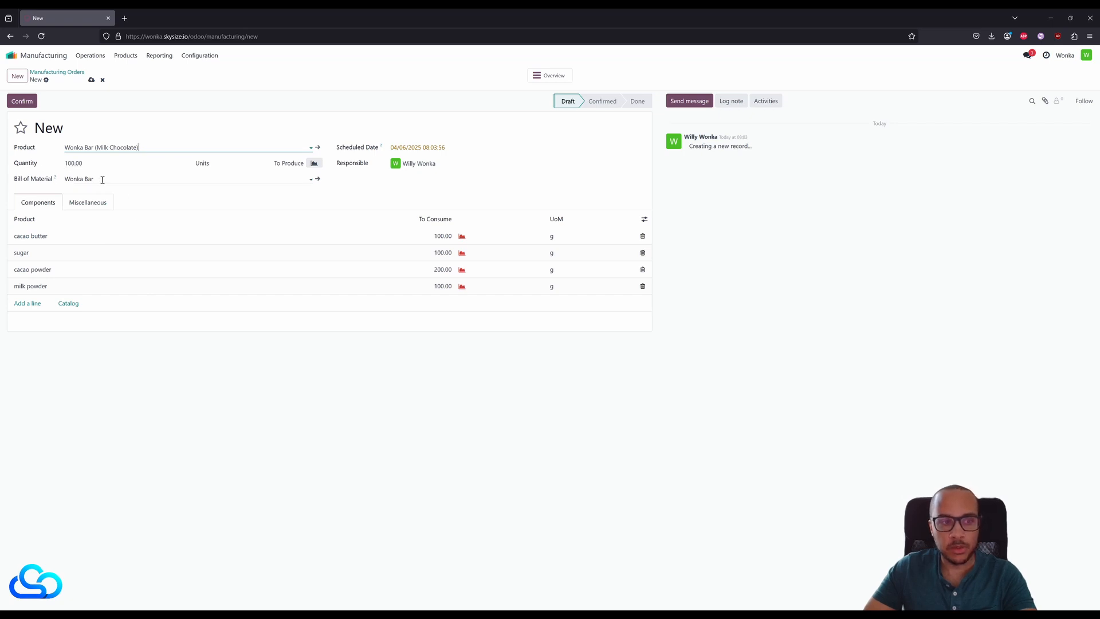
pyautogui.click(135, 180)
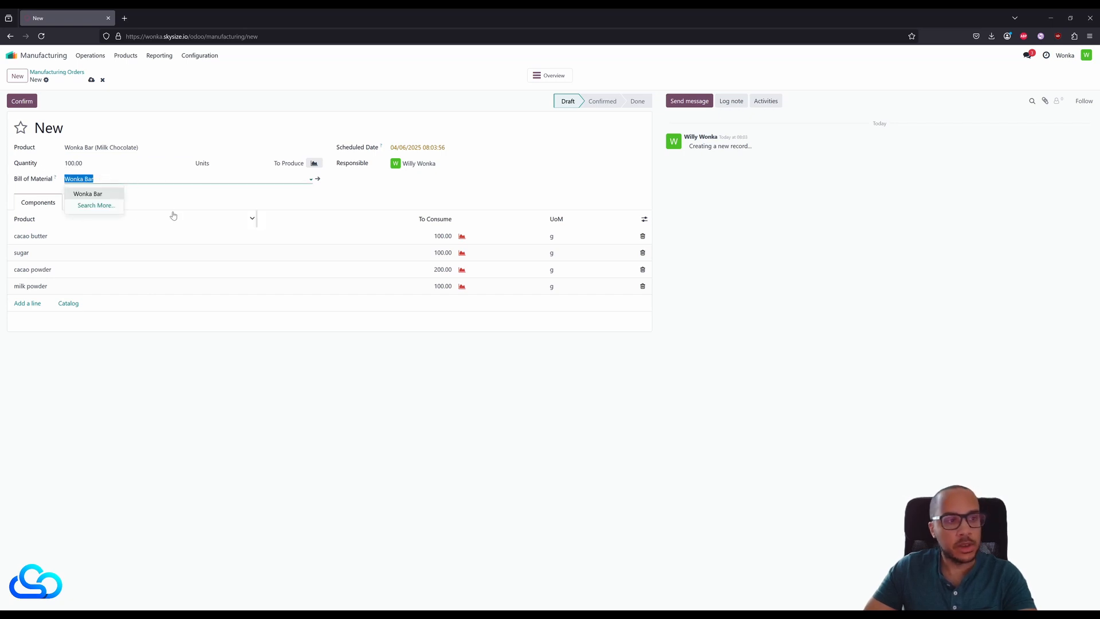
pyautogui.click(200, 387)
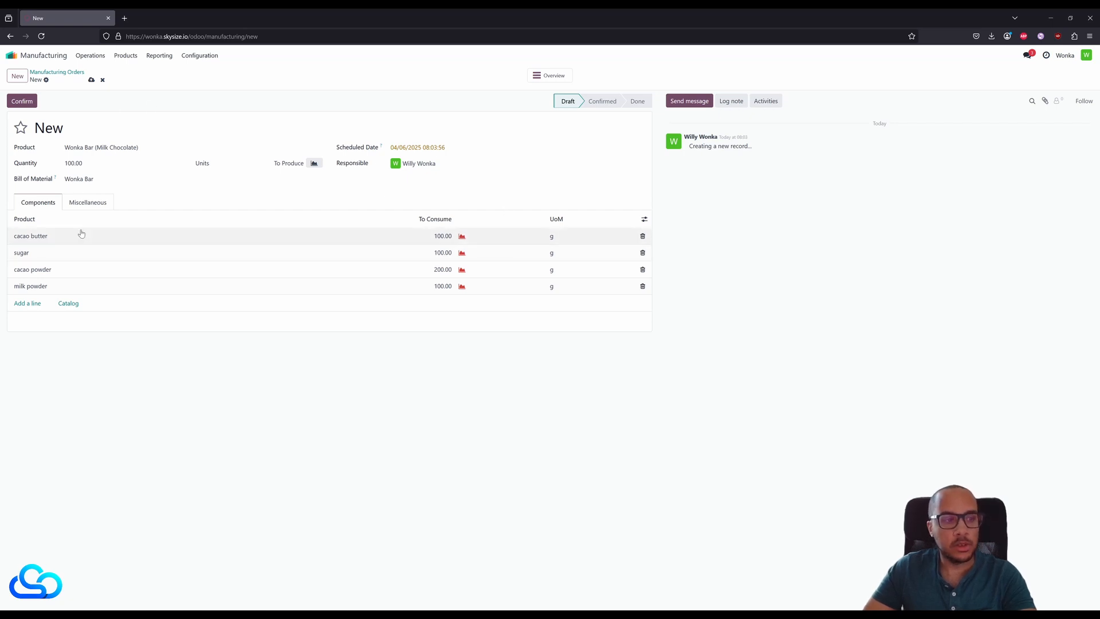
# - Open cacao butter from the order's components, update its quantity on hand to 1000 g, and return to the order
pyautogui.click(224, 241)
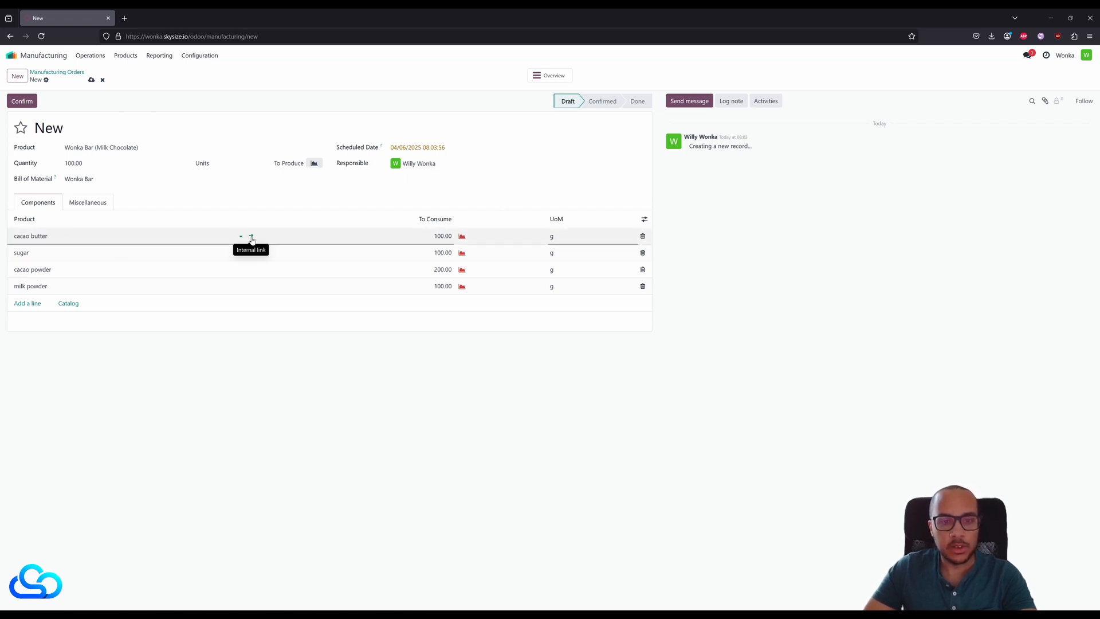
pyautogui.click(251, 237)
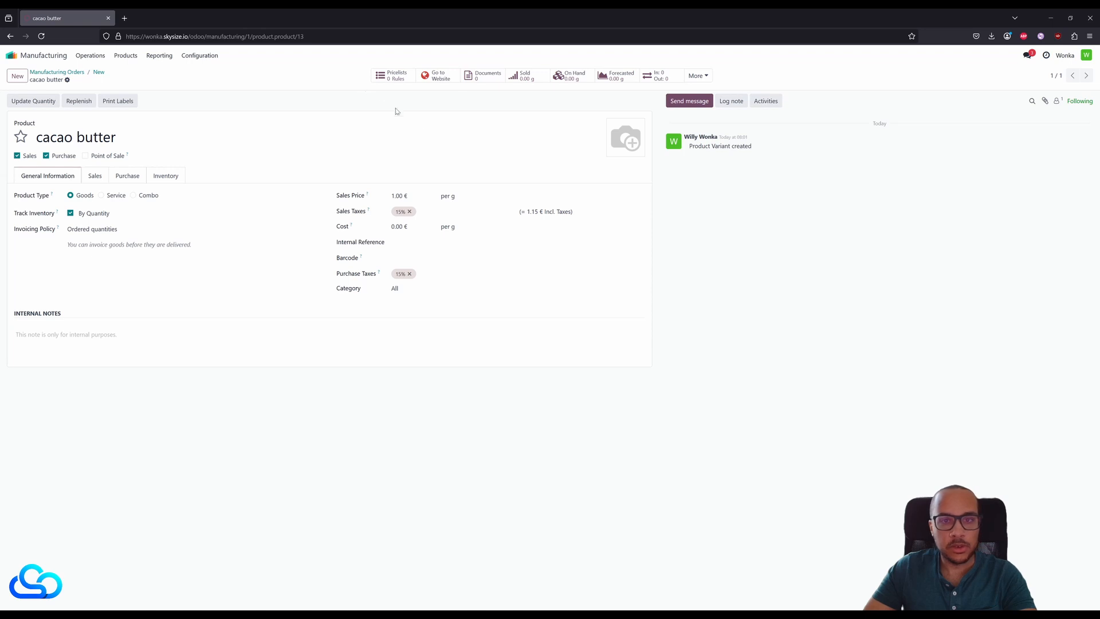
pyautogui.click(40, 101)
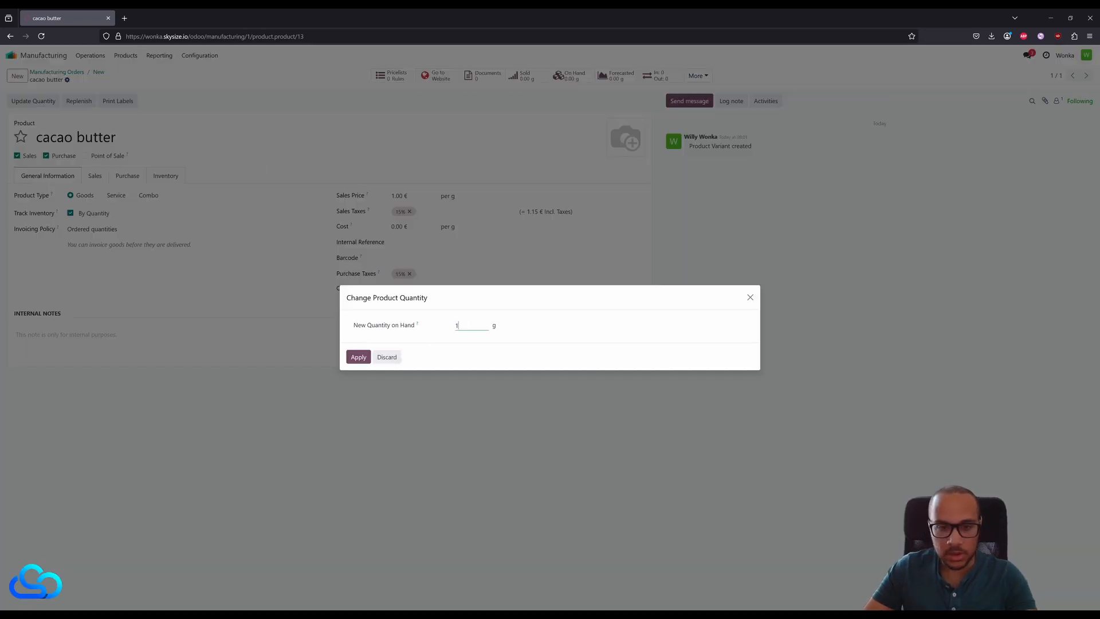
pyautogui.click(358, 357)
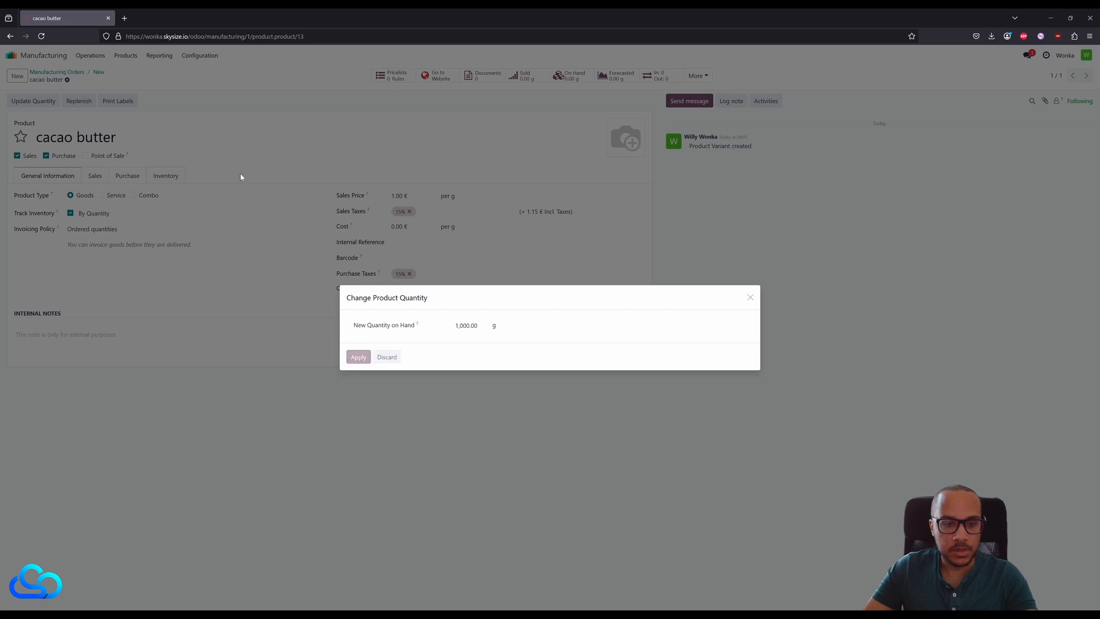
pyautogui.click(100, 73)
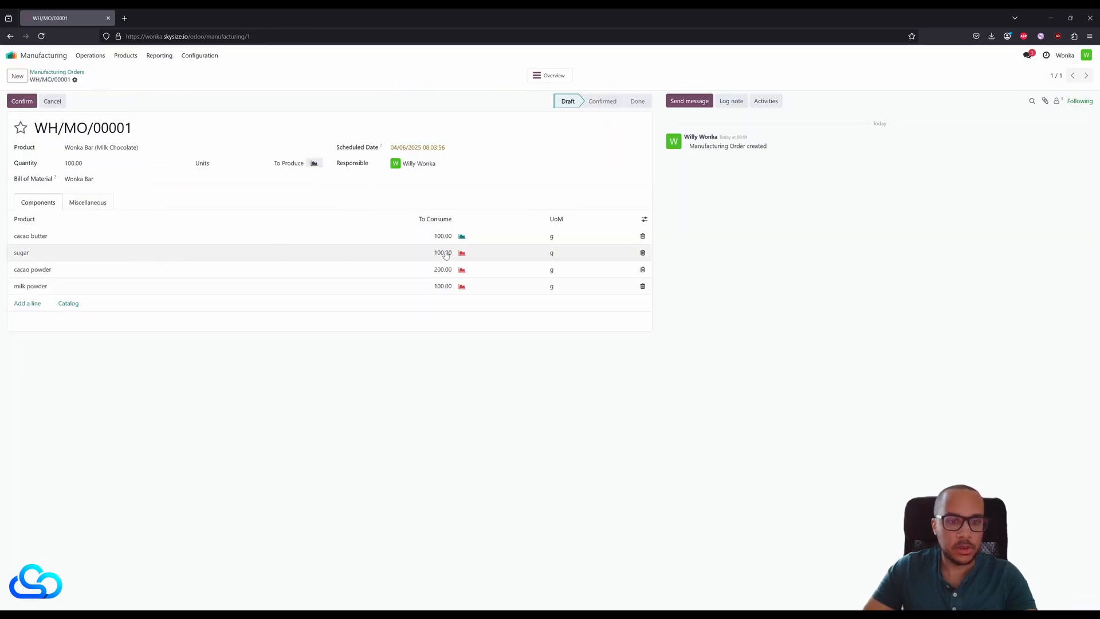
# - Update the sugar component's quantity on hand to 1000 g and return to the manufacturing order
pyautogui.click(414, 253)
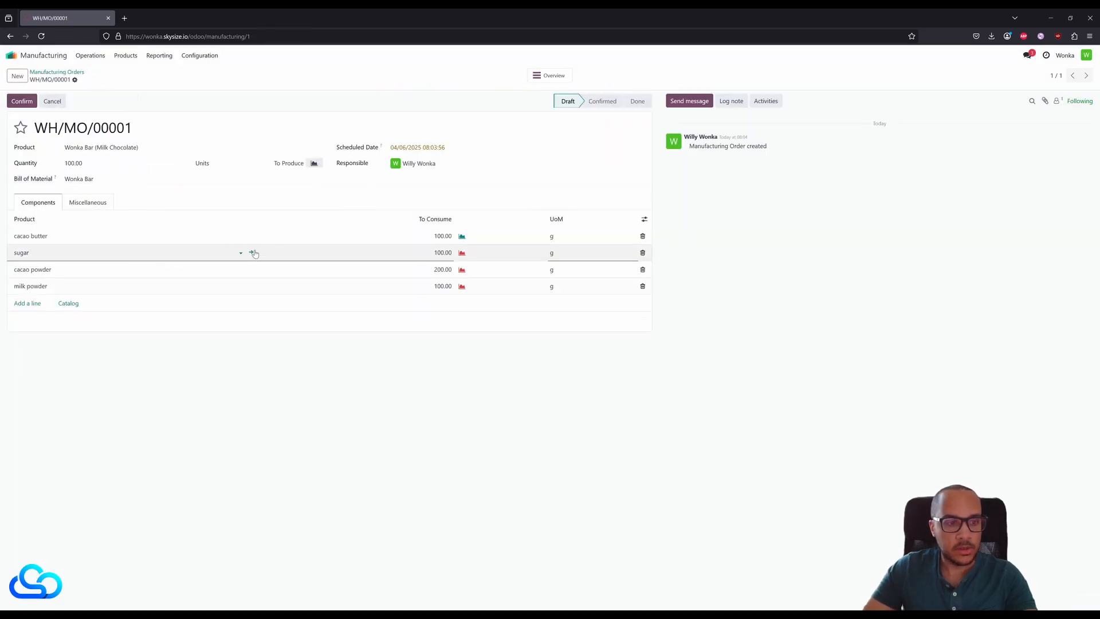
pyautogui.click(254, 253)
pyautogui.click(33, 101)
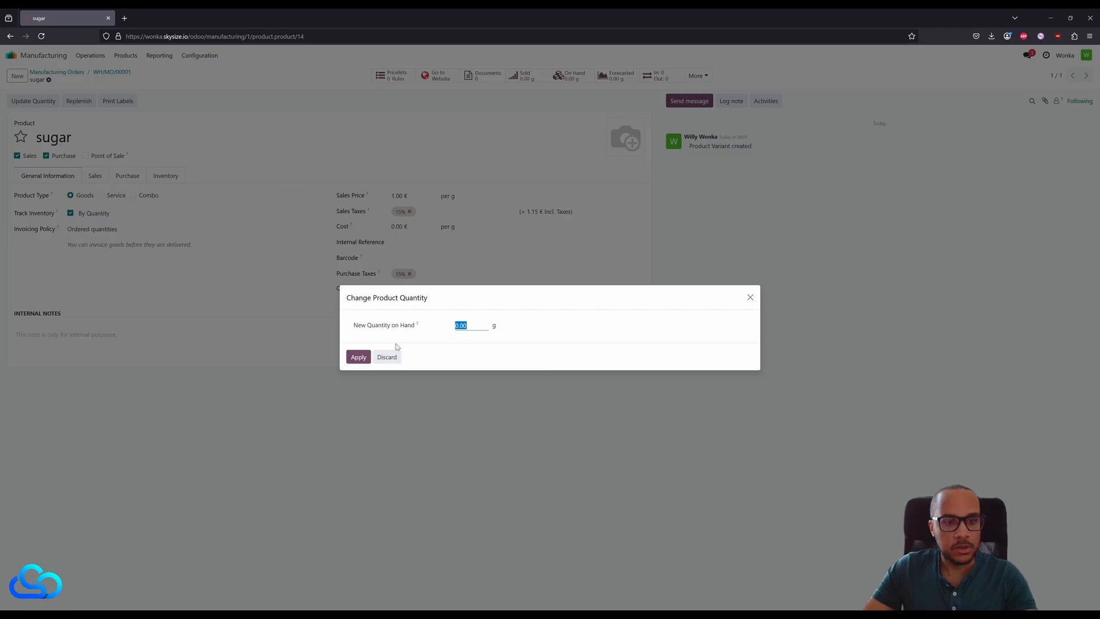
pyautogui.write('1000')
pyautogui.click(358, 356)
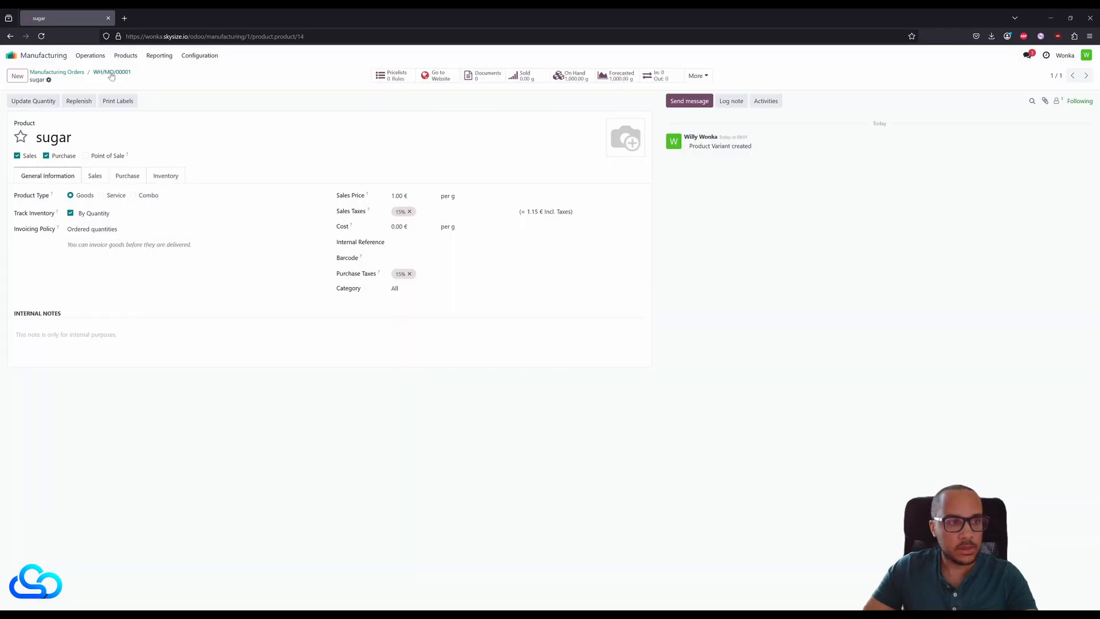
pyautogui.click(112, 72)
# - Update the cacao powder component's quantity on hand to 1000 g and return to the manufacturing order
pyautogui.click(247, 271)
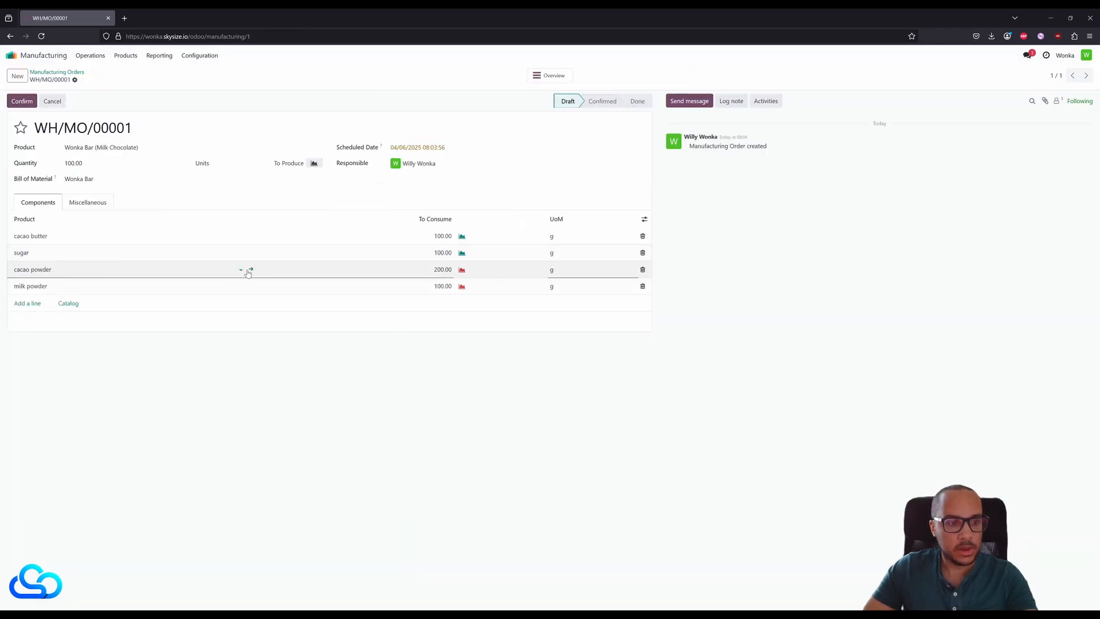
pyautogui.click(250, 270)
pyautogui.click(33, 101)
pyautogui.write('100.')
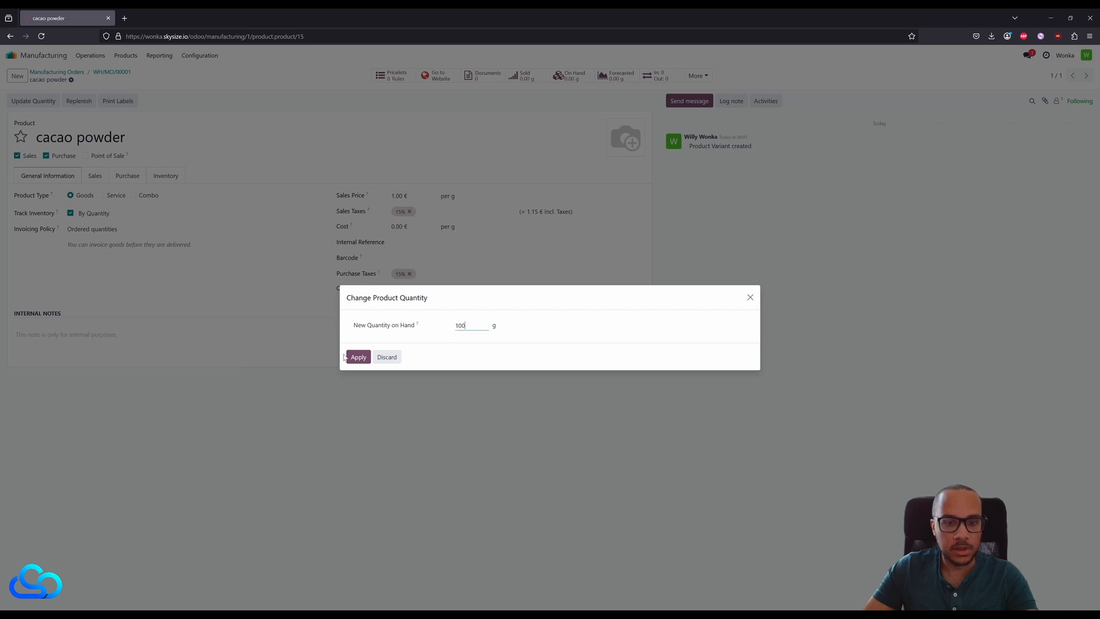
pyautogui.write('0')
pyautogui.click(358, 357)
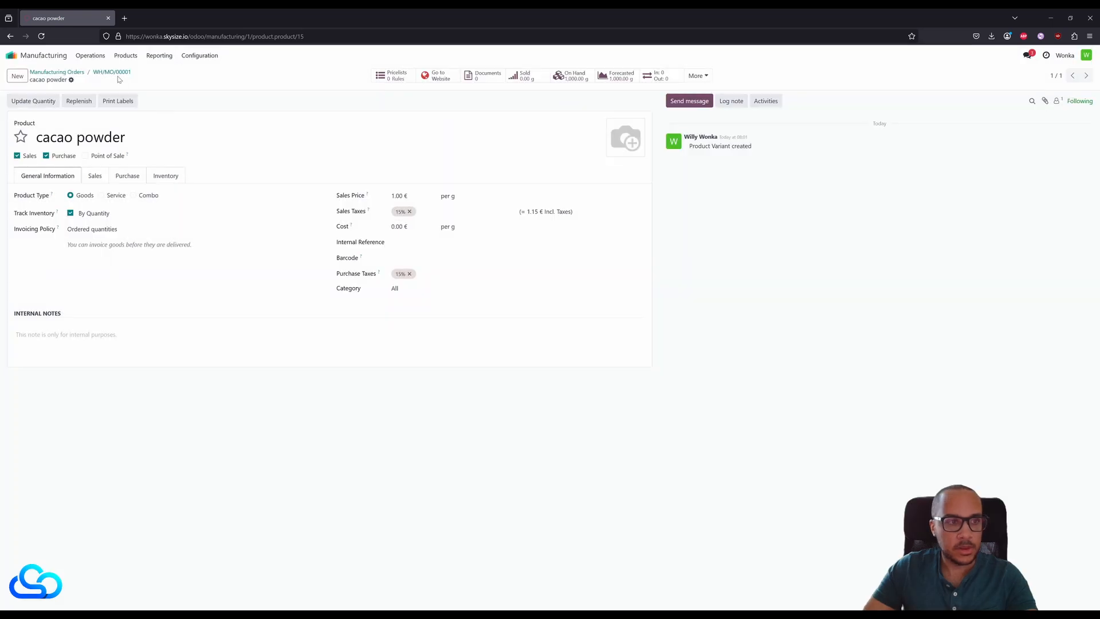
pyautogui.click(112, 73)
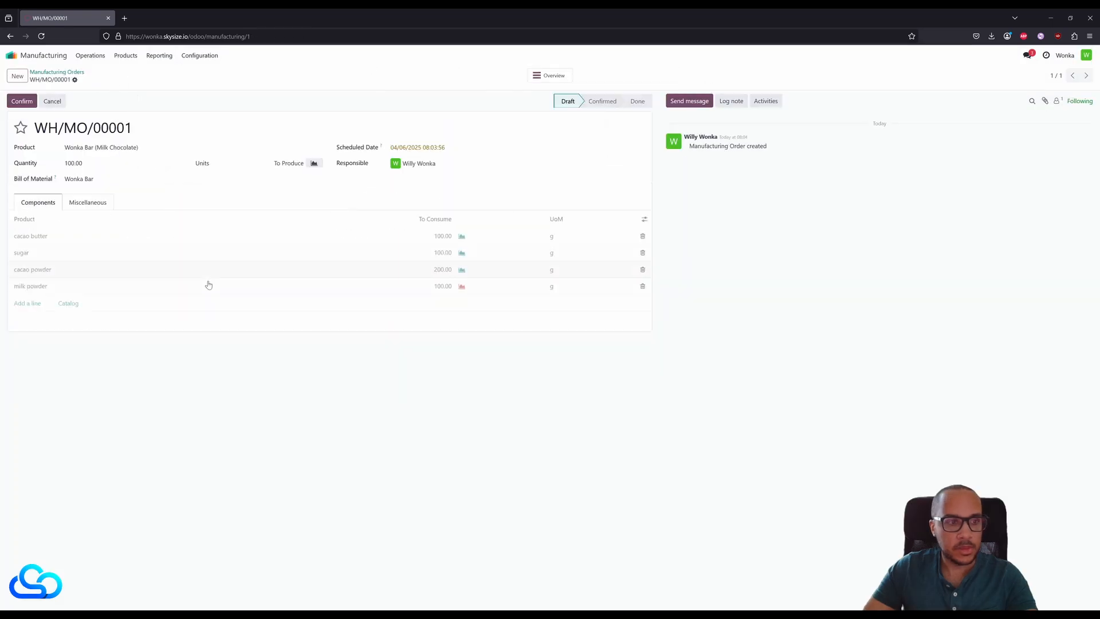
# - Update the milk powder component's quantity on hand to 1000 g and return to the manufacturing order
pyautogui.click(208, 286)
pyautogui.click(253, 286)
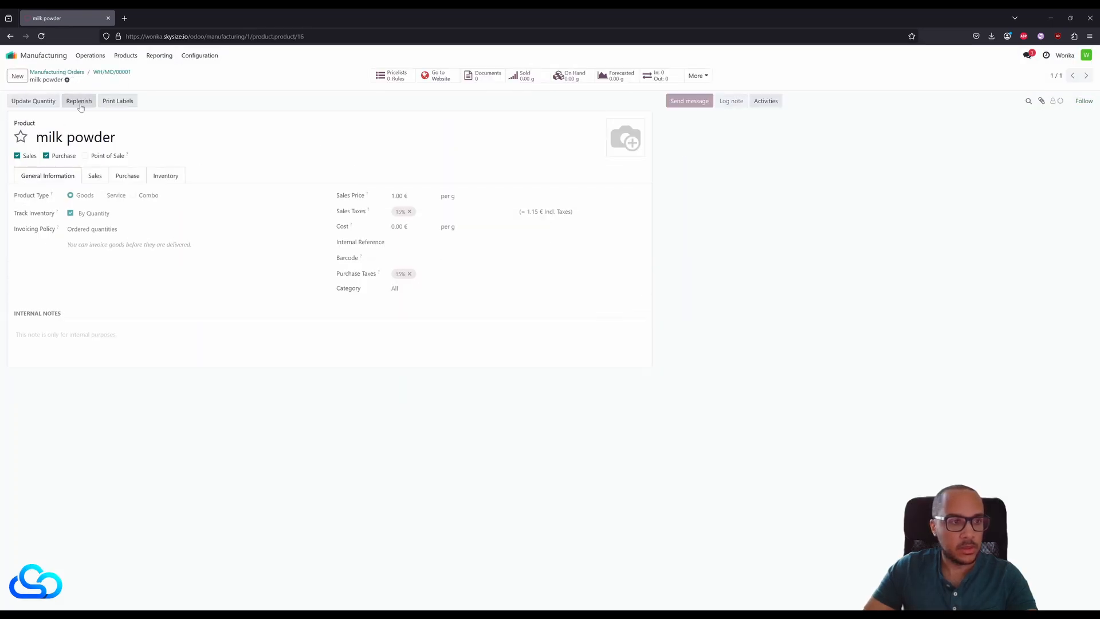
pyautogui.click(33, 101)
pyautogui.write('1000')
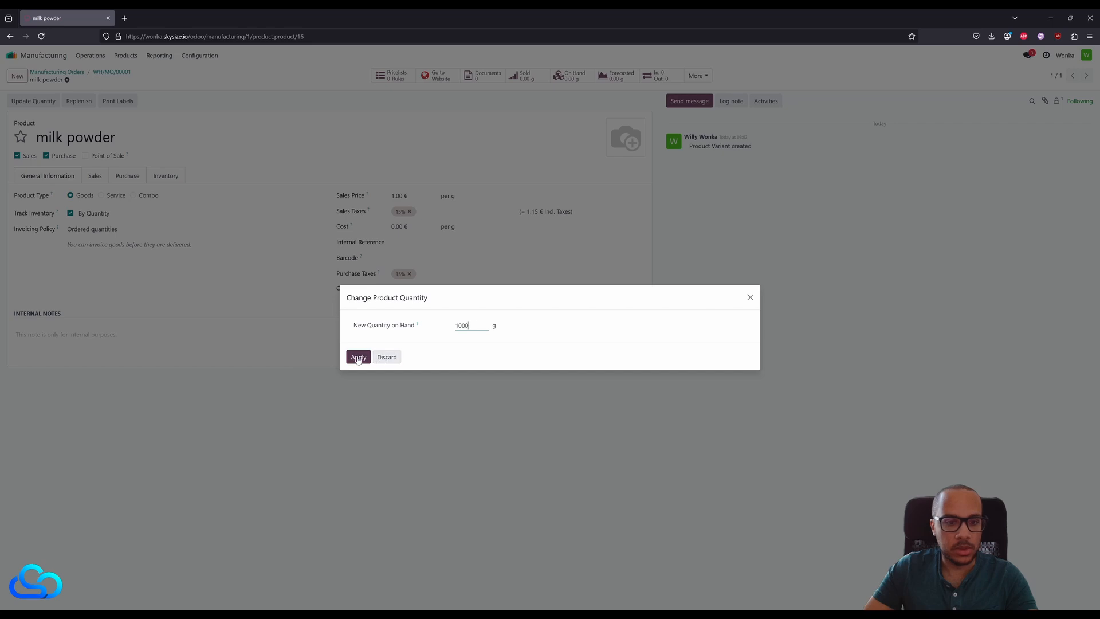
pyautogui.click(358, 357)
pyautogui.click(111, 72)
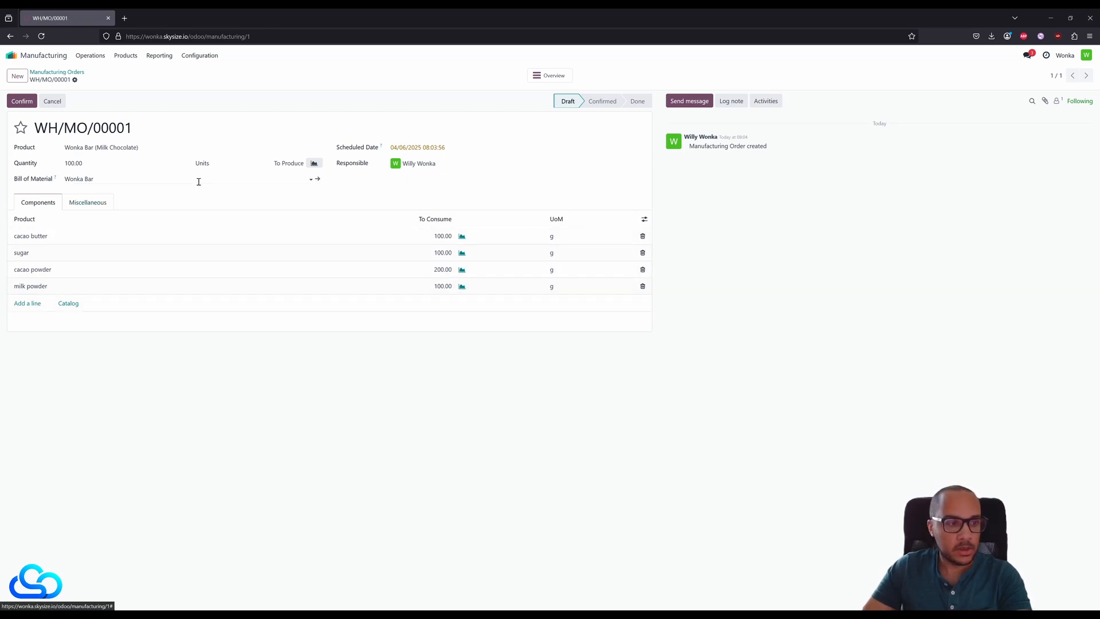
# - Check the manufacturing order's miscellaneous details and confirm the order for 100 Wonka Bars (Milk Chocolate)
pyautogui.click(88, 203)
pyautogui.click(60, 197)
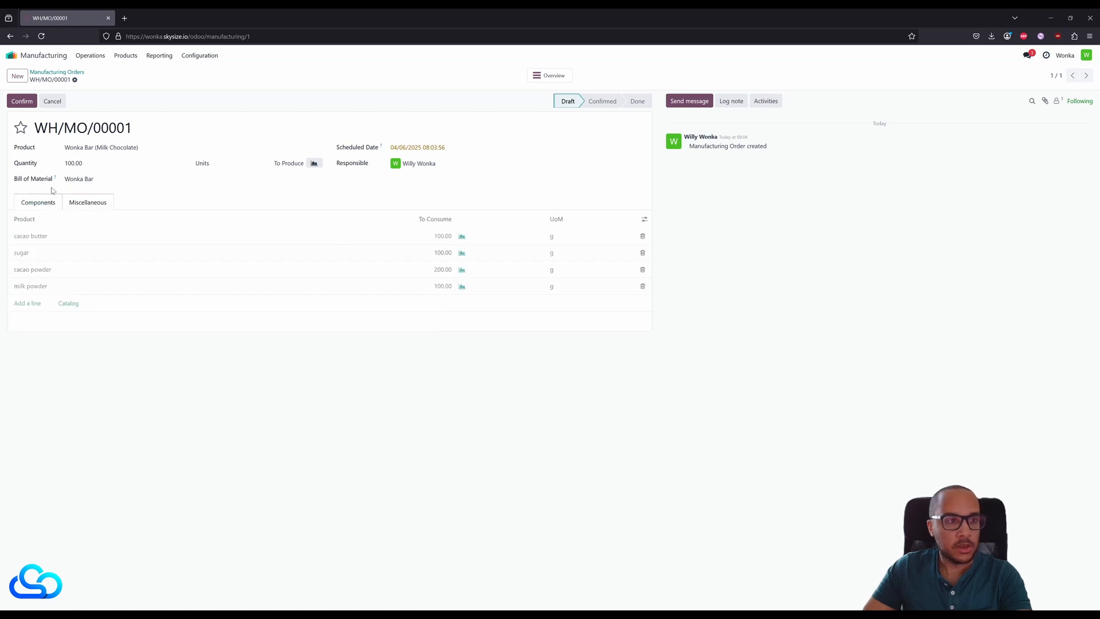
pyautogui.click(28, 105)
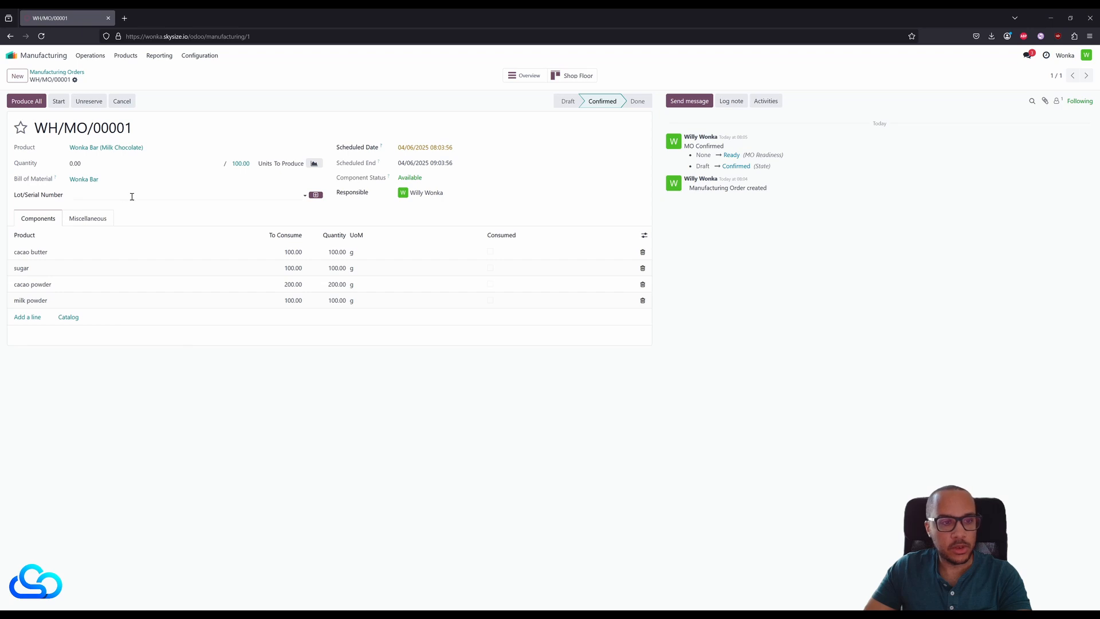
# - Generate a lot number for the finished Wonka Bars and start the manufacturing order
pyautogui.click(316, 194)
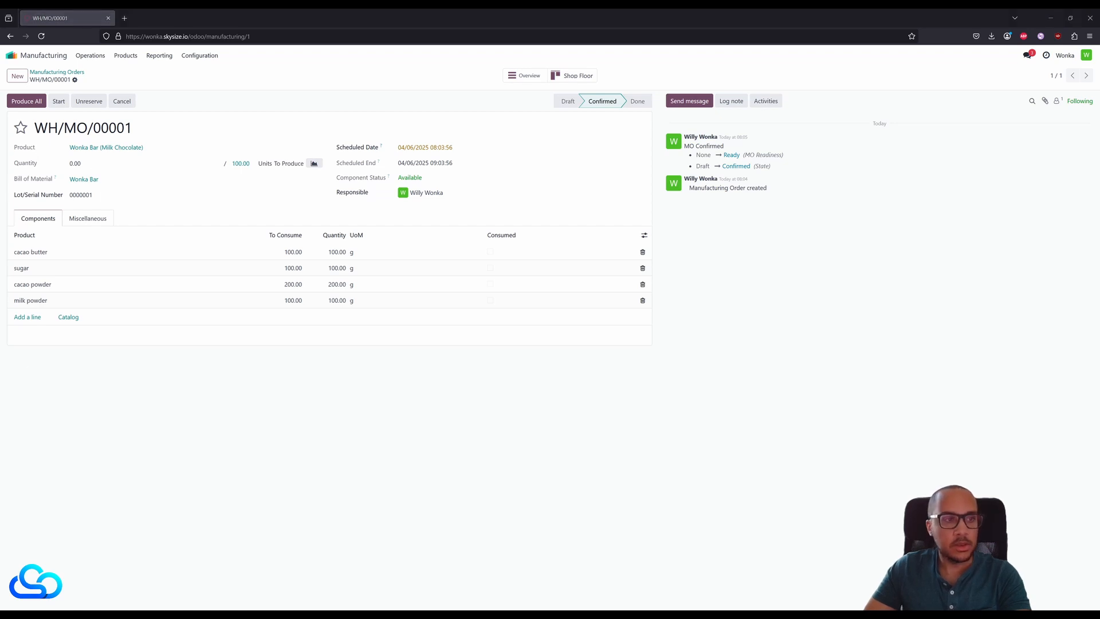
pyautogui.click(58, 101)
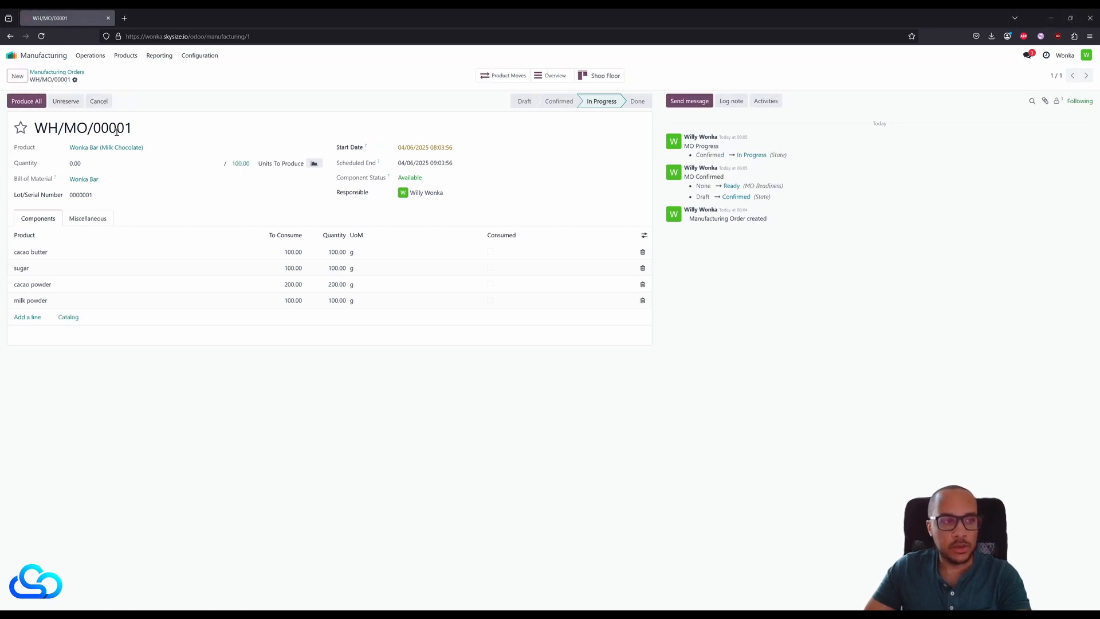
# - Review the manufacturing order on the shop floor and in its overview of component availability and costs, and return to the order
pyautogui.click(607, 80)
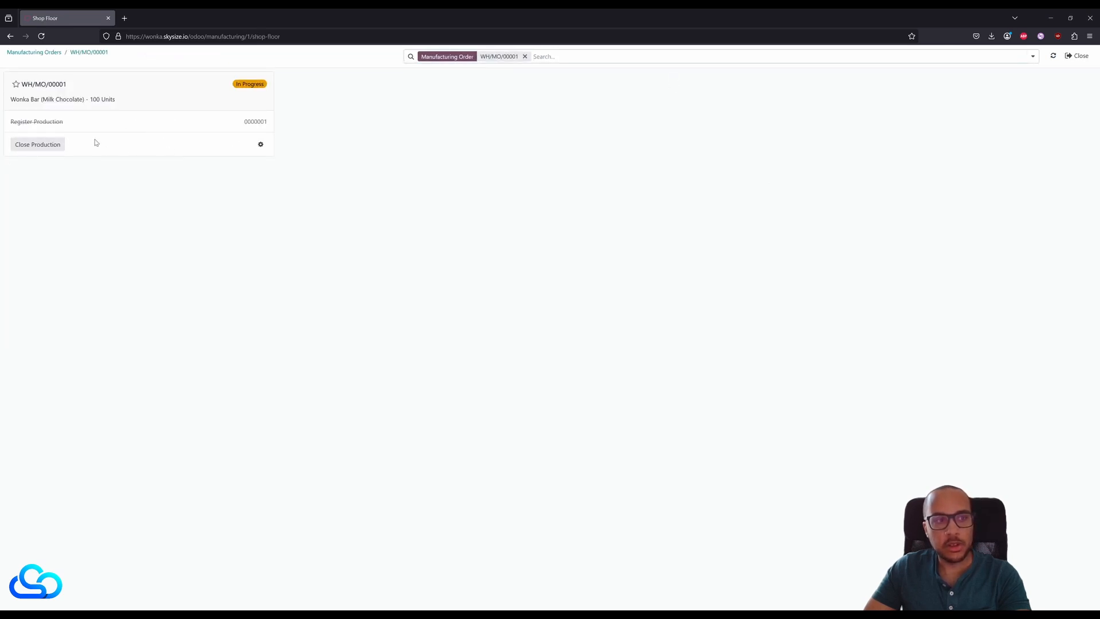
pyautogui.click(11, 37)
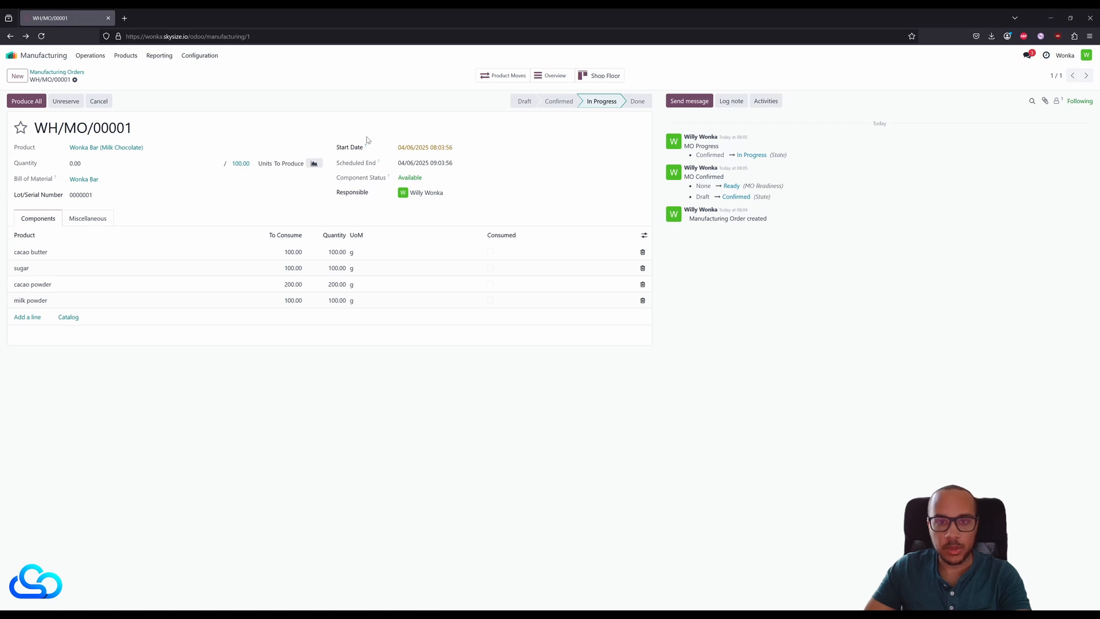
pyautogui.click(550, 76)
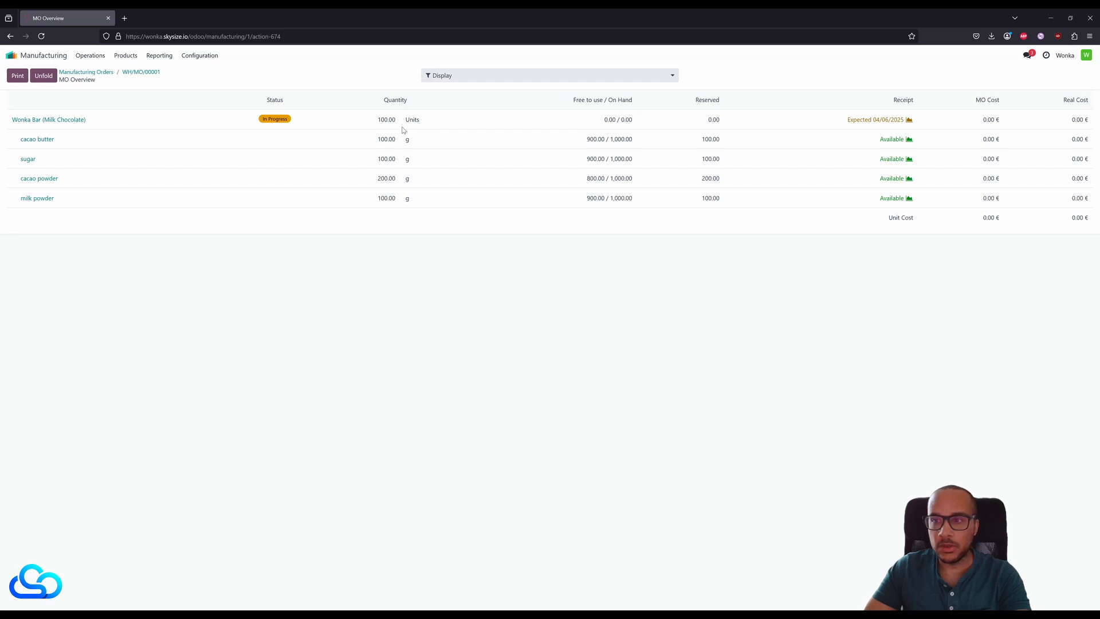
pyautogui.click(144, 72)
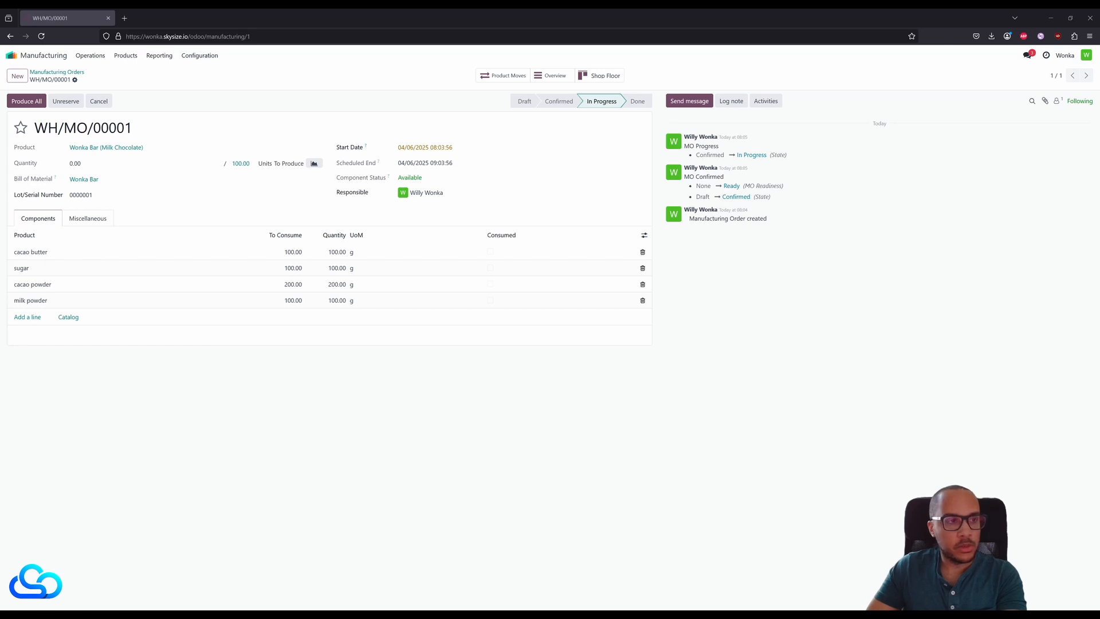
# - Produce the order's full quantity and check the on-hand stock of Wonka Bar (Milk Chocolate) by lot
pyautogui.click(27, 102)
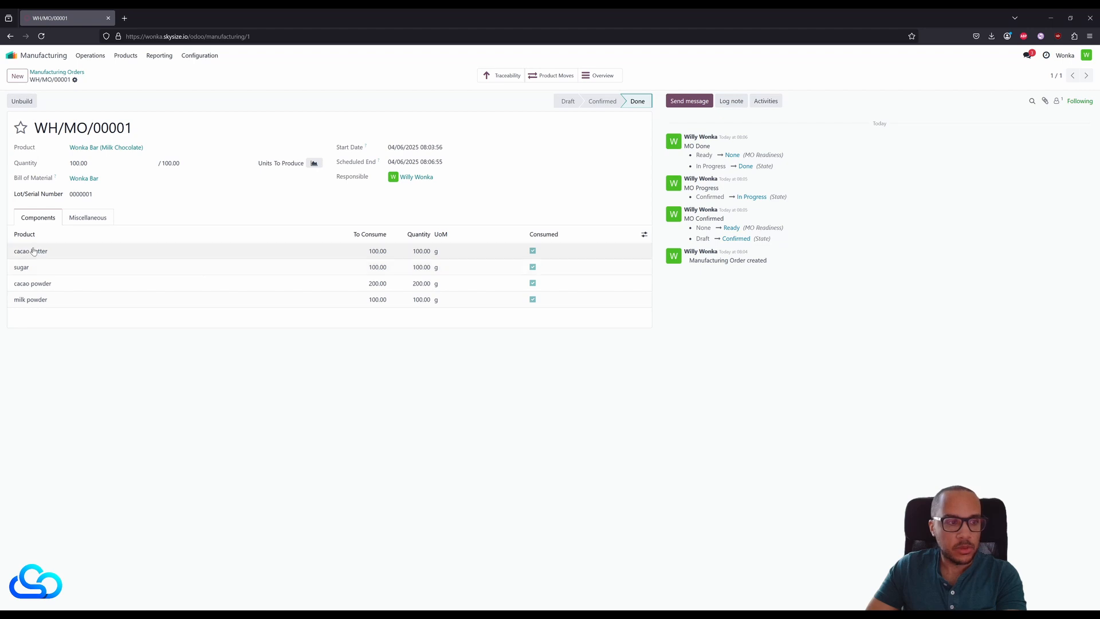
pyautogui.click(118, 149)
pyautogui.click(573, 75)
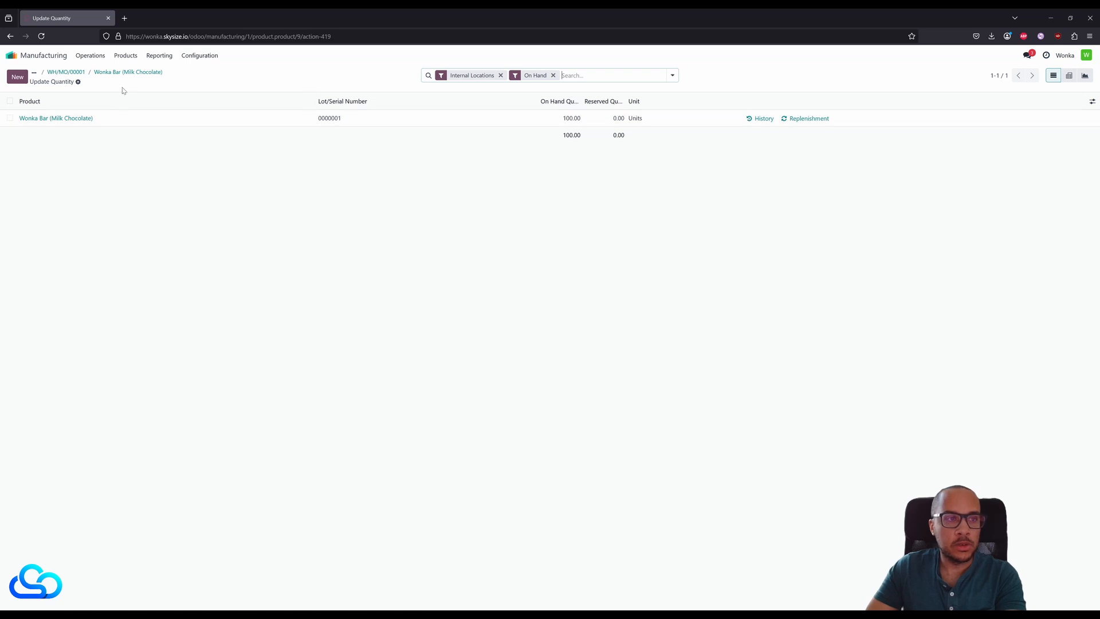
pyautogui.click(132, 72)
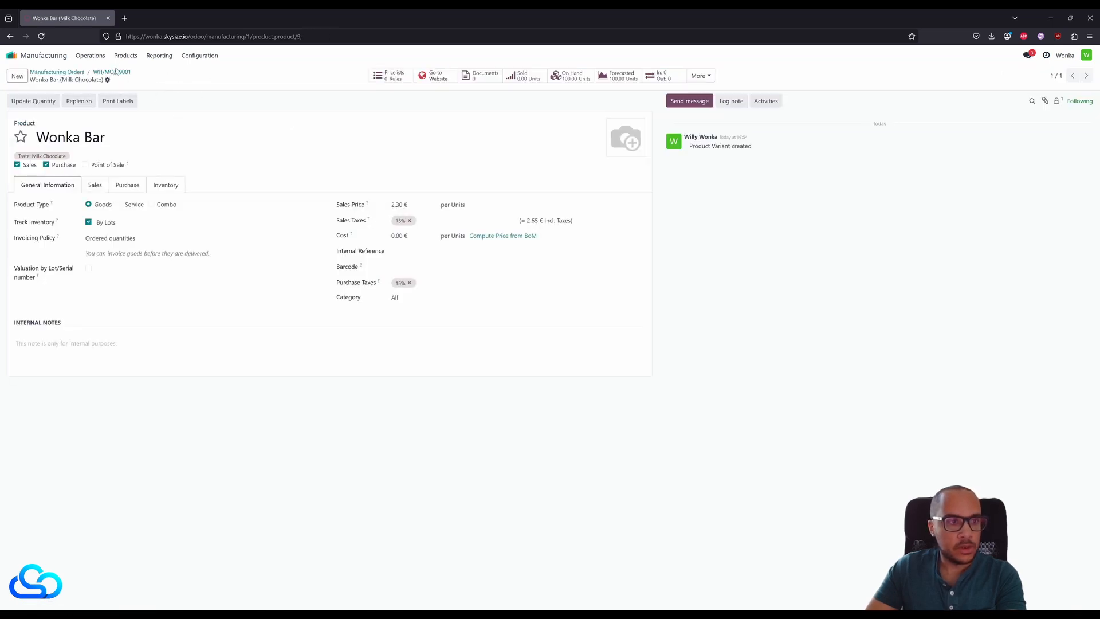
# - Reopen the finished order from the unfiltered list of manufacturing orders and check the stock of its cacao butter component
pyautogui.click(67, 71)
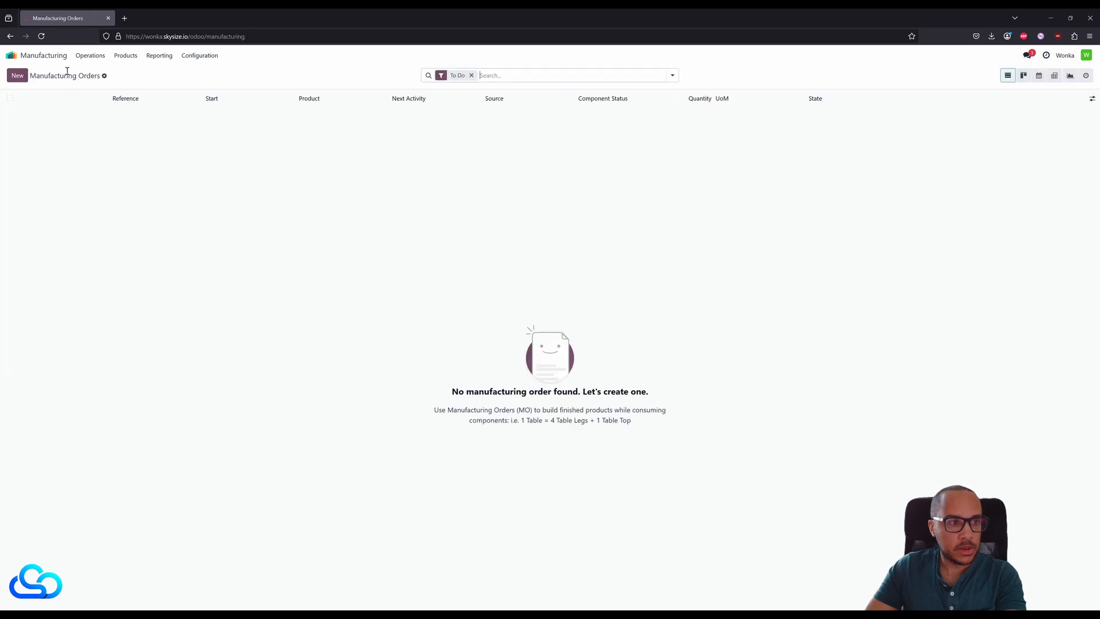
pyautogui.click(472, 75)
pyautogui.click(78, 114)
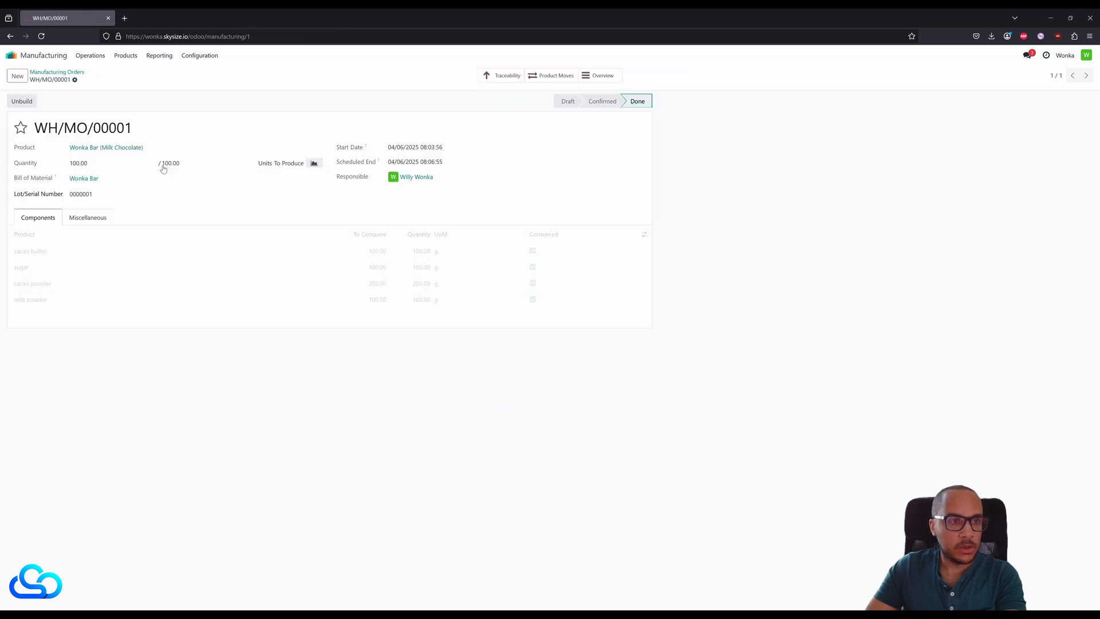
pyautogui.click(267, 252)
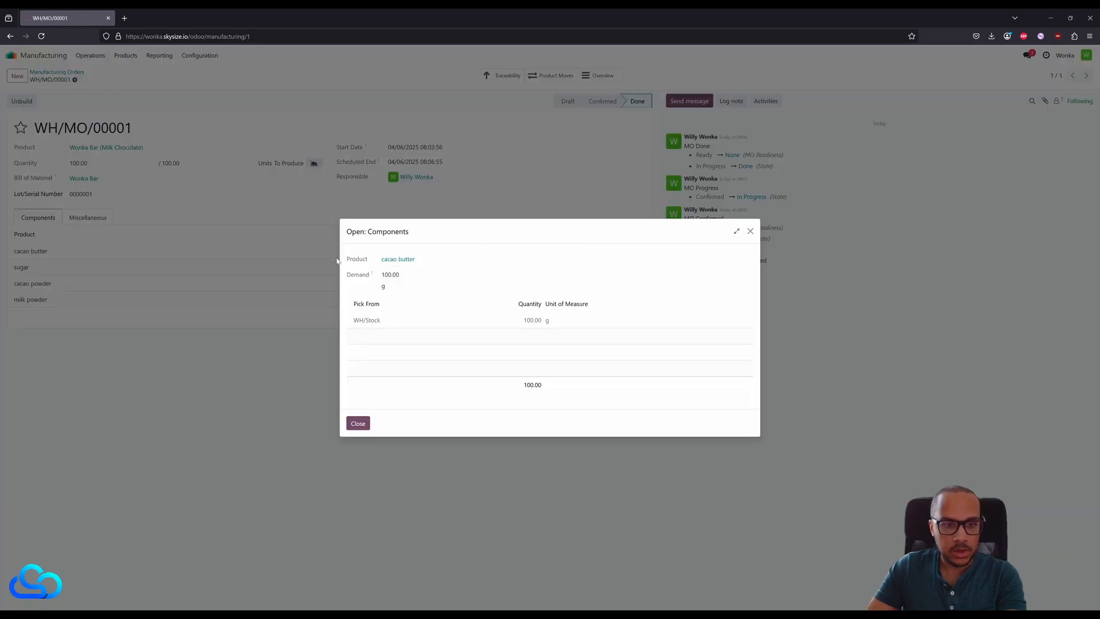
pyautogui.click(398, 259)
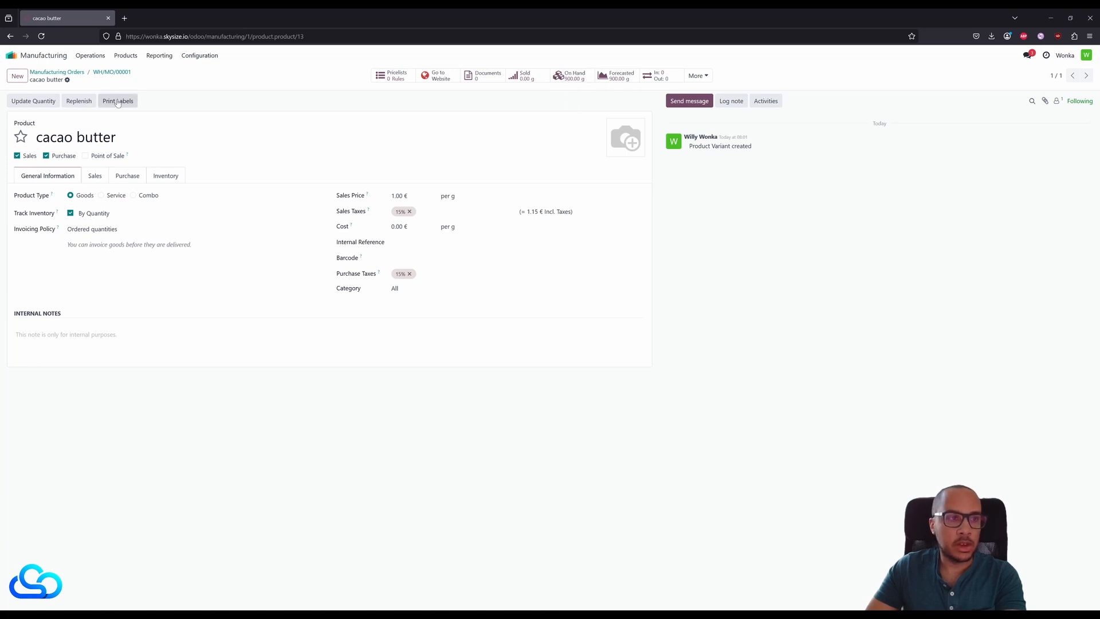
pyautogui.click(112, 72)
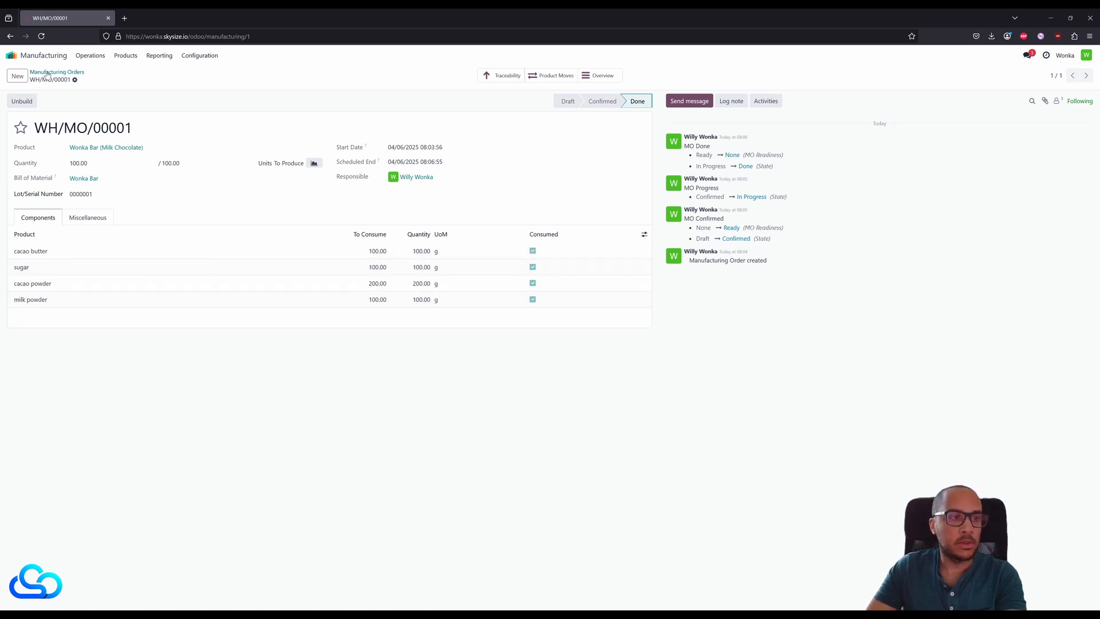
# - Switch to the Sales app and start a new quotation, creating Colruyt Group (colruytgroup.com) as the customer
pyautogui.click(12, 55)
pyautogui.click(521, 141)
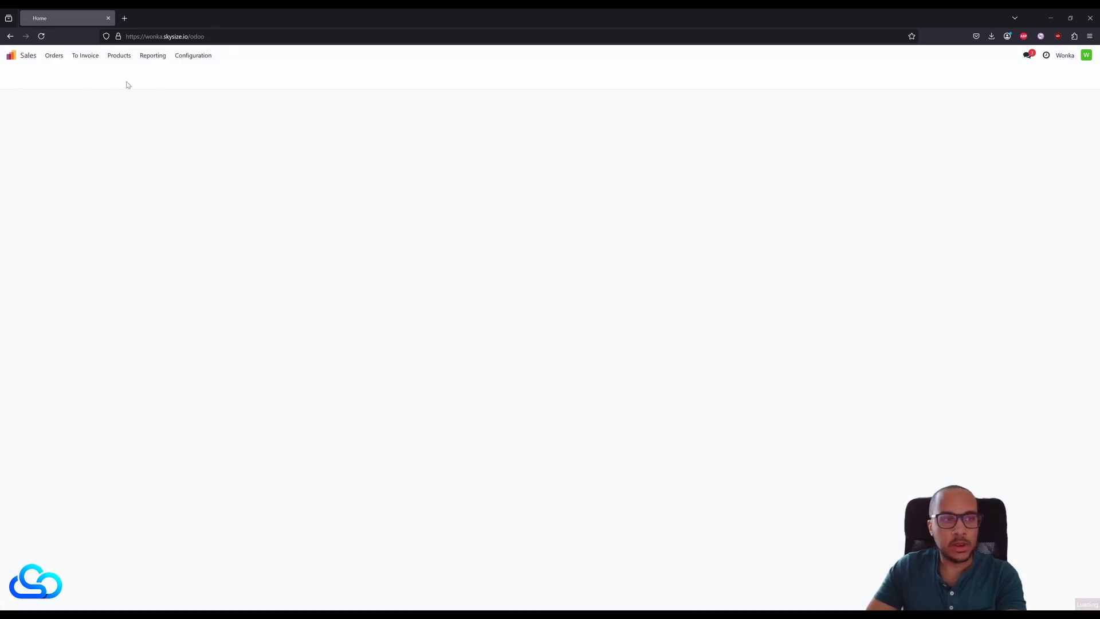
pyautogui.click(17, 74)
pyautogui.click(113, 148)
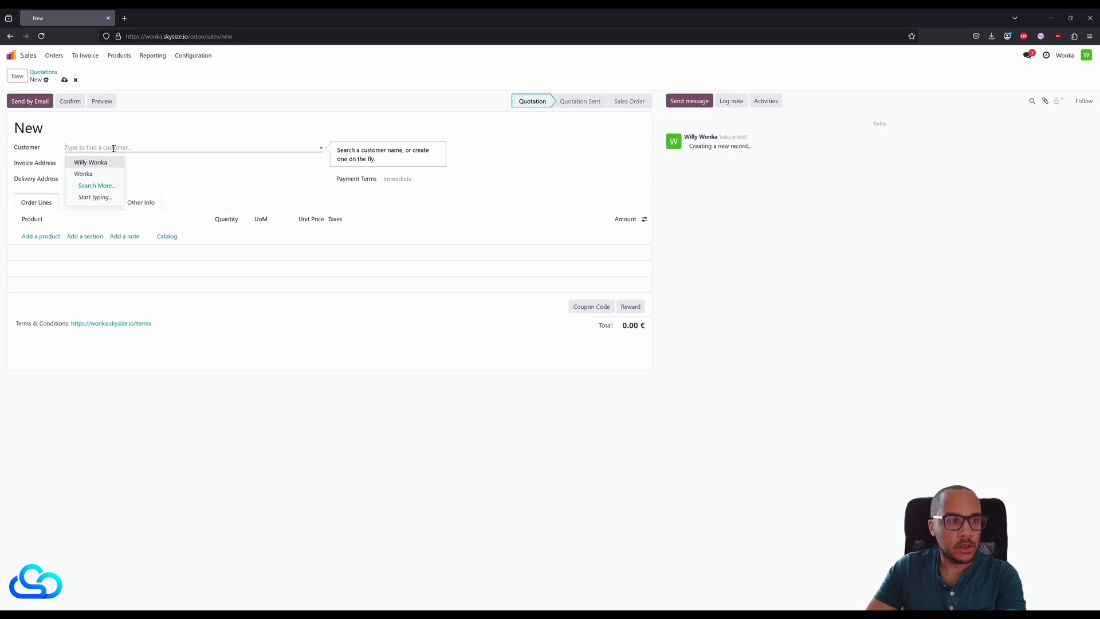
pyautogui.write('col')
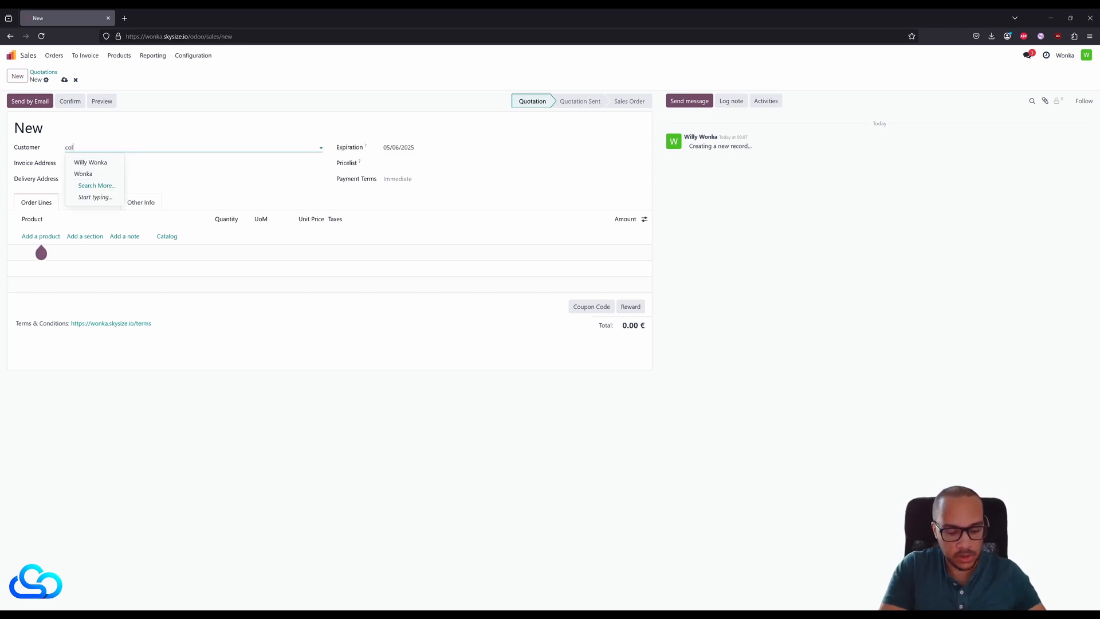
pyautogui.write('ruyt')
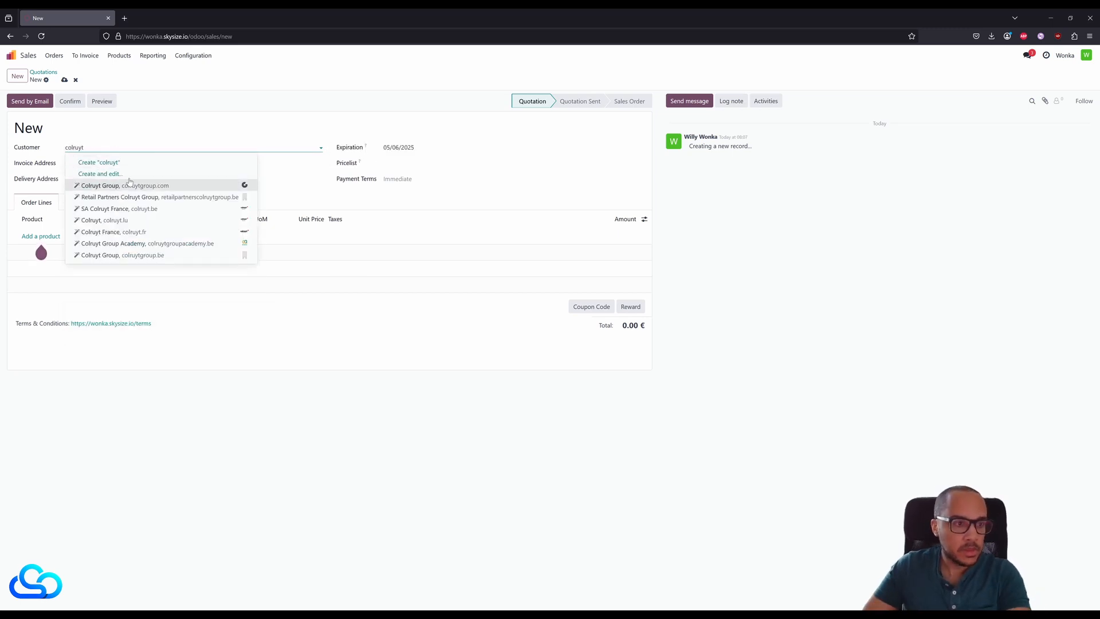
pyautogui.click(129, 183)
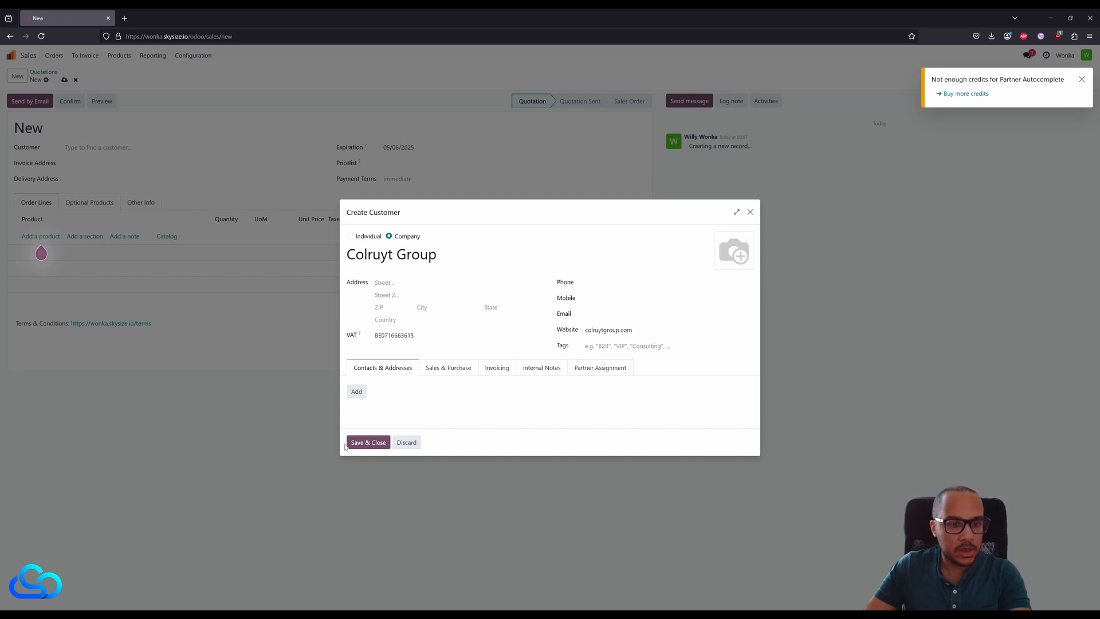
pyautogui.click(346, 445)
# - Add 50 units of Wonka Bar in the Milk Chocolate taste to the quotation and confirm it as a sales order
pyautogui.click(40, 236)
pyautogui.click(39, 235)
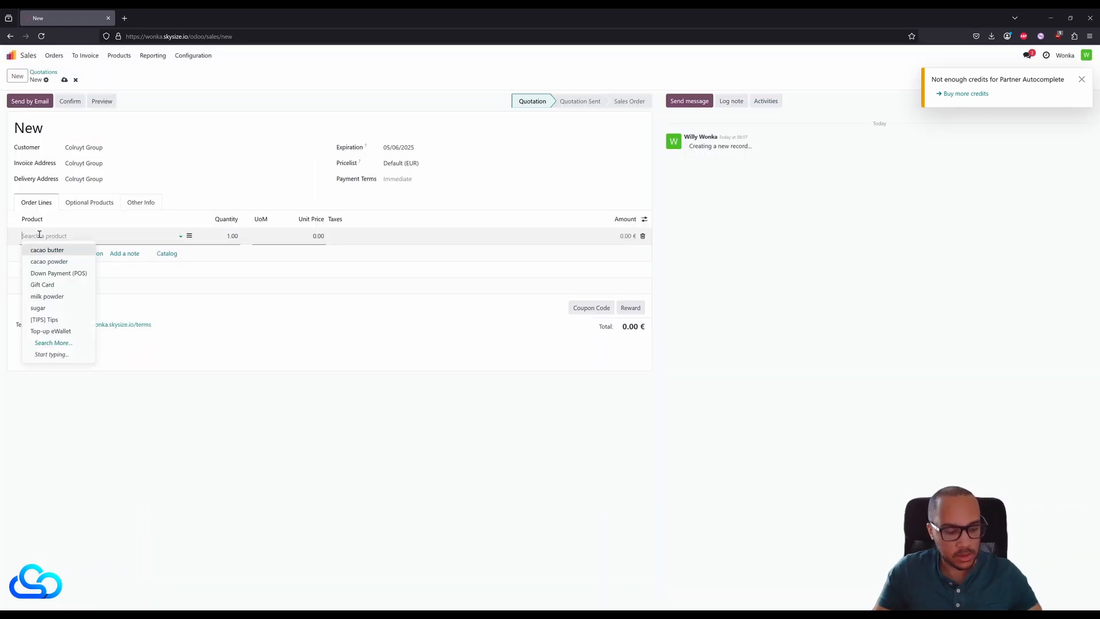
pyautogui.write('wonka')
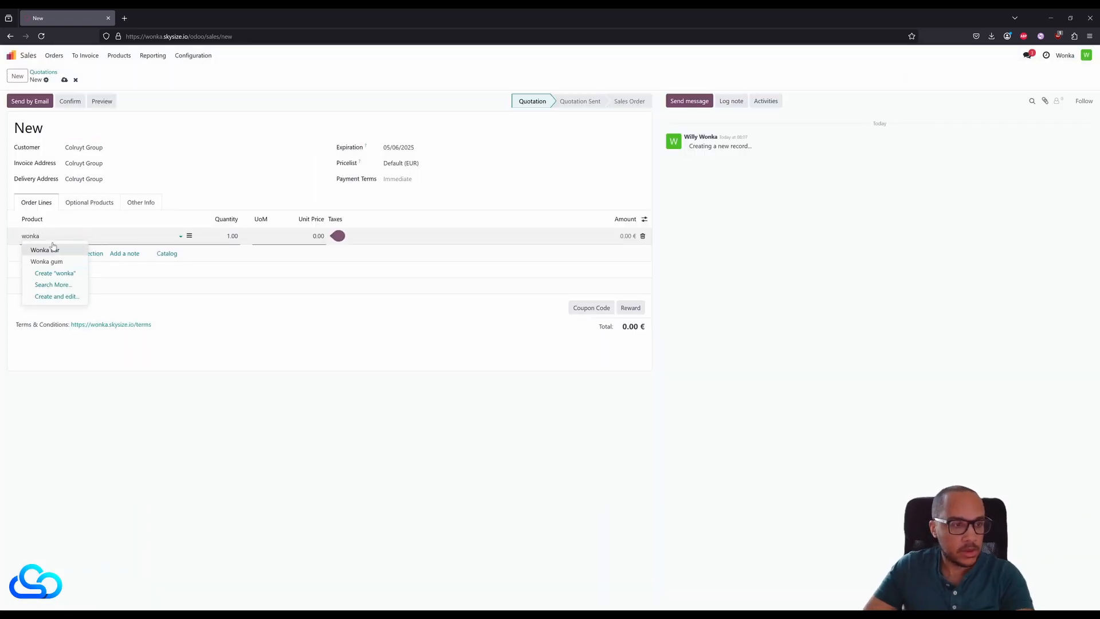
pyautogui.click(52, 249)
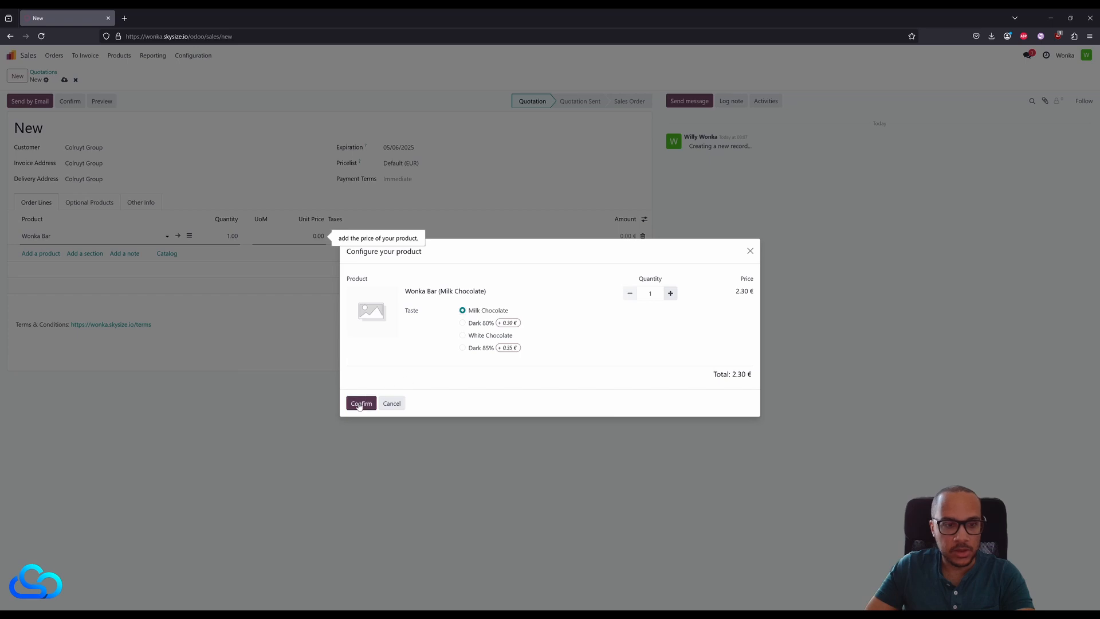
pyautogui.click(360, 404)
pyautogui.click(230, 237)
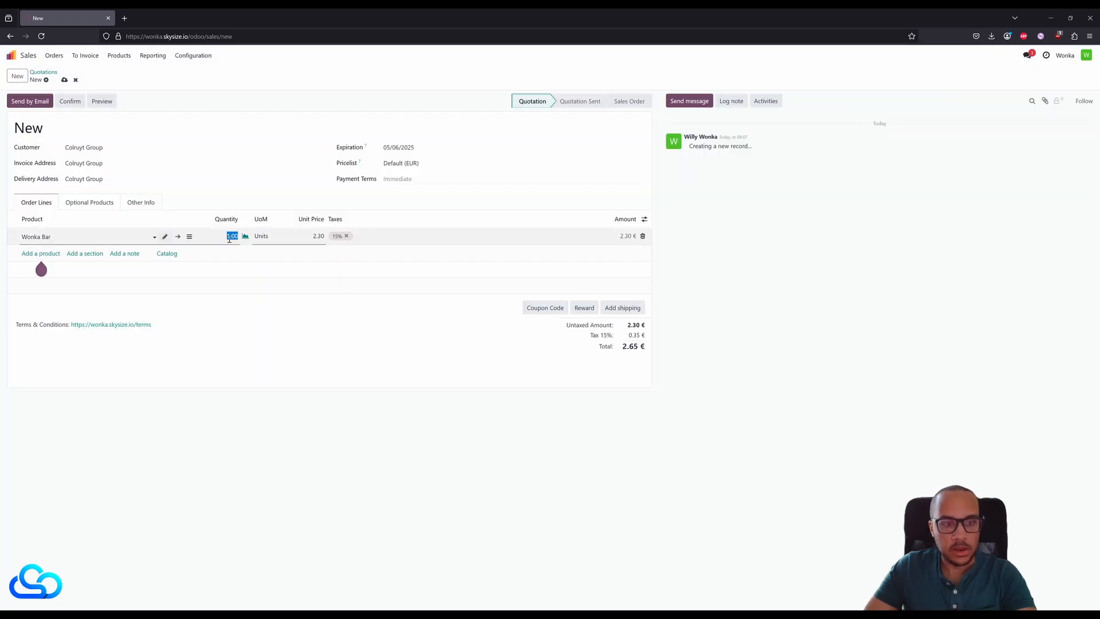
pyautogui.write('50')
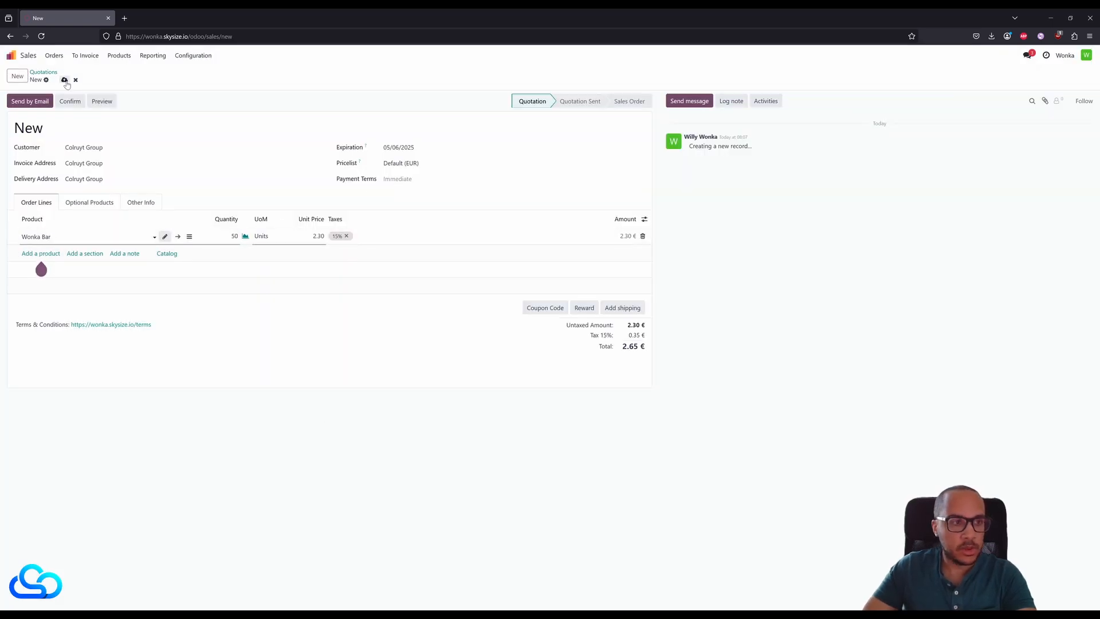
pyautogui.click(70, 101)
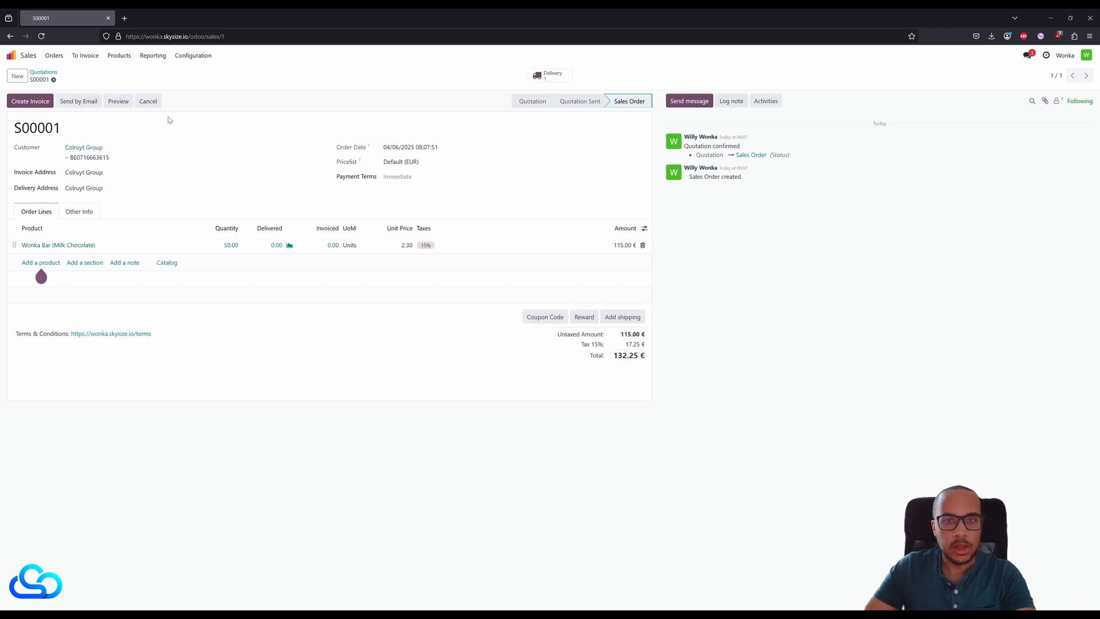
# - Validate the sales order's delivery of the Wonka Bars, checking which lot it picks before and after validation
pyautogui.click(557, 80)
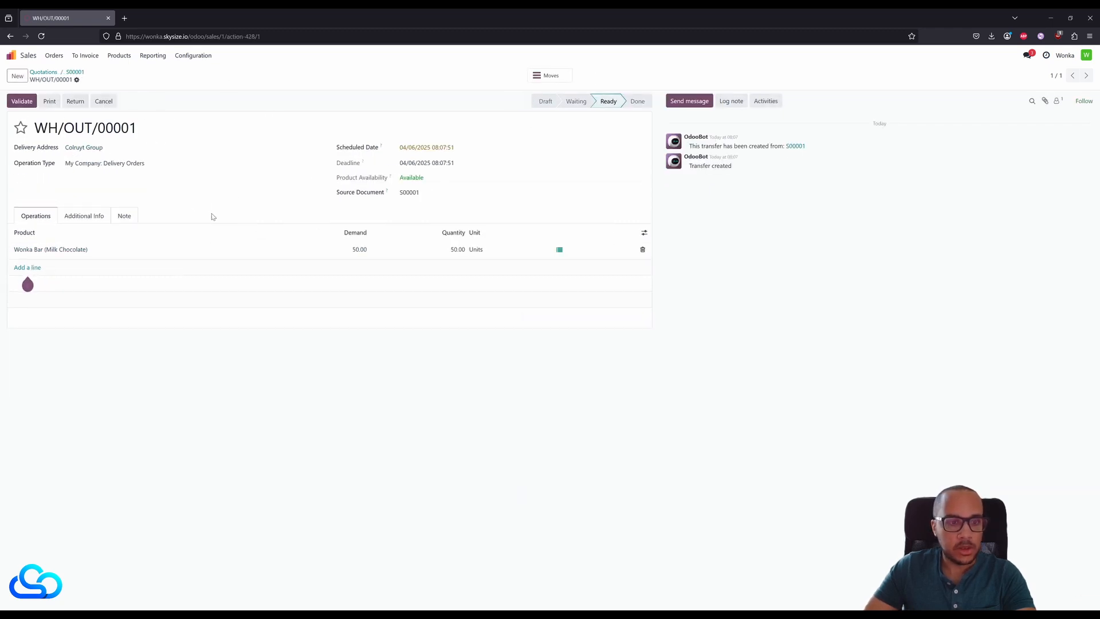
pyautogui.click(561, 251)
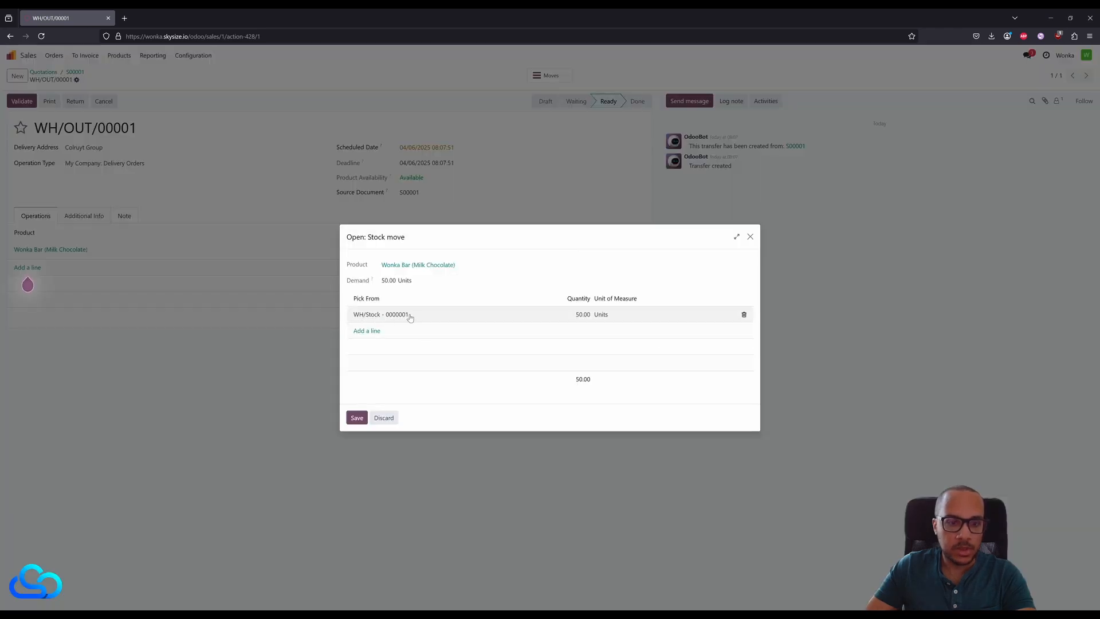
pyautogui.click(751, 238)
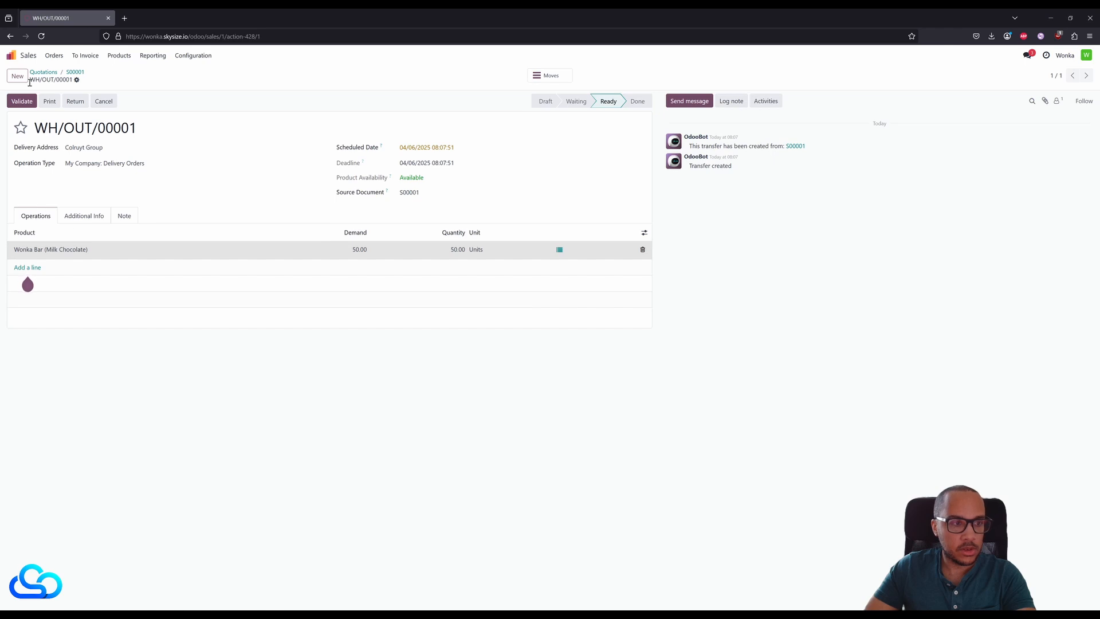
pyautogui.click(22, 101)
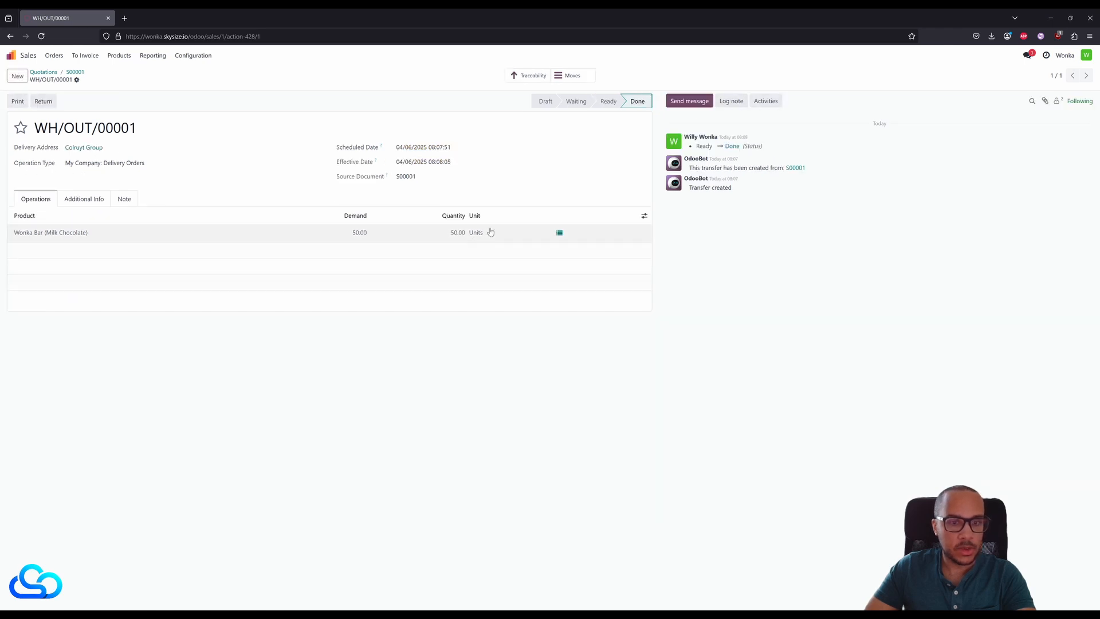
pyautogui.click(559, 233)
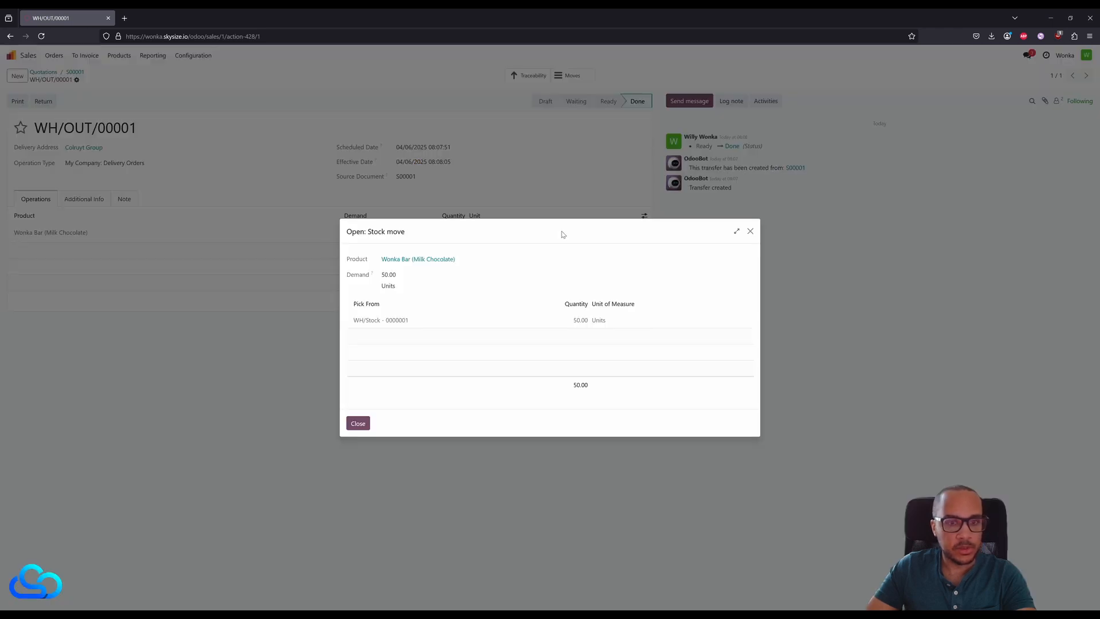
# - Review the detailed moves of the Wonka Bar delivery to check which lot was shipped, and return to the delivery
pyautogui.click(750, 232)
pyautogui.click(568, 76)
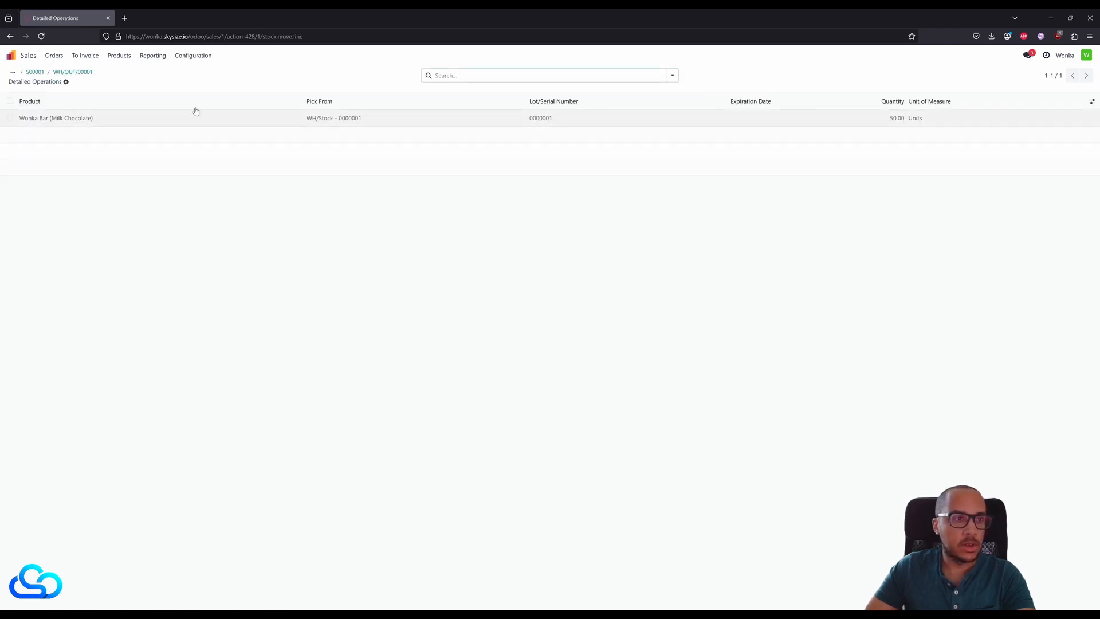
pyautogui.click(82, 74)
# - Switch to the Manufacturing app and create and confirm a new manufacturing order for Wonka Bar (Milk Chocolate)
pyautogui.click(12, 55)
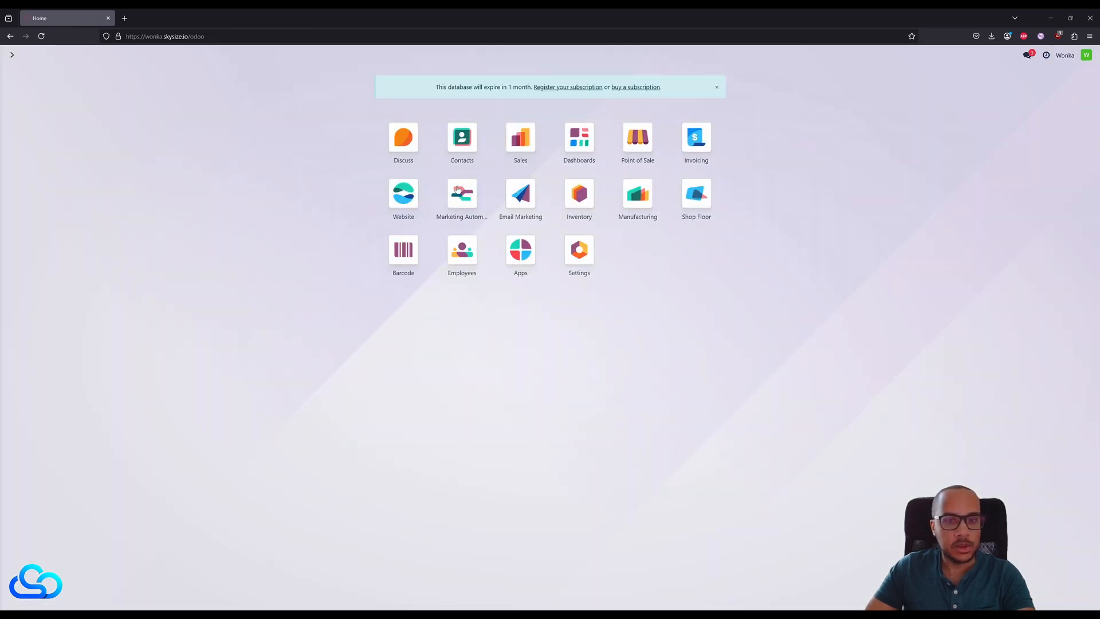
pyautogui.click(637, 193)
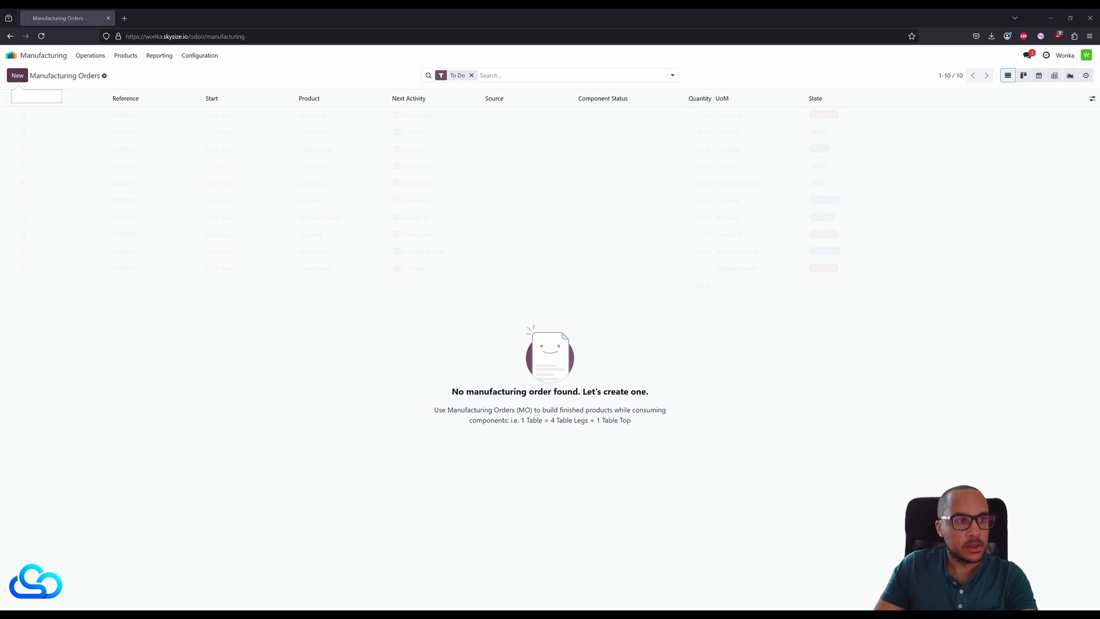
pyautogui.click(17, 75)
pyautogui.click(115, 147)
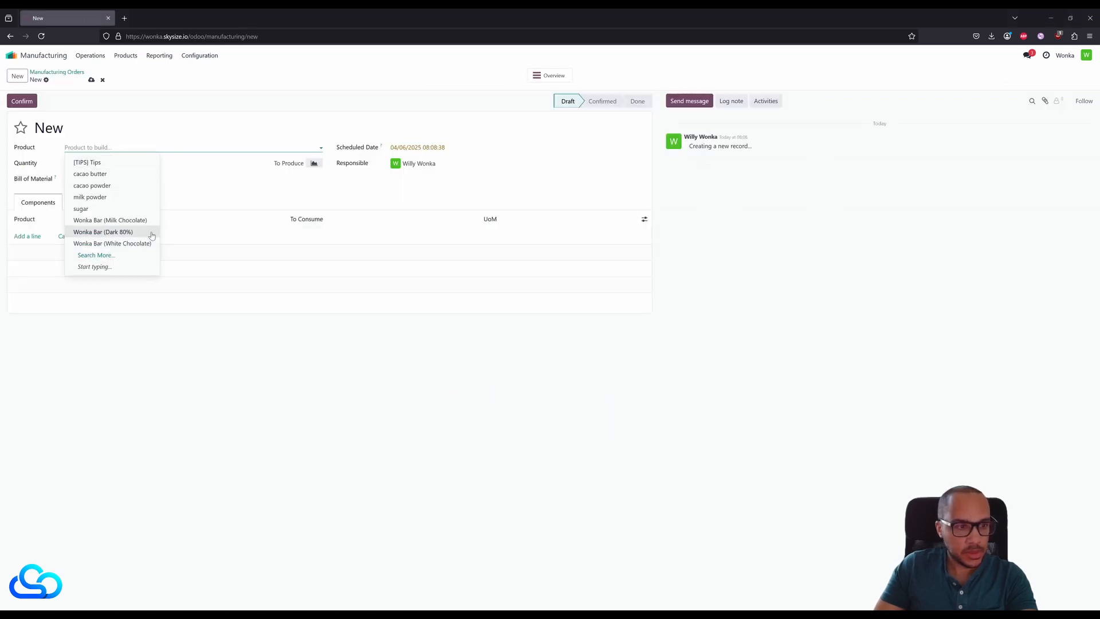
pyautogui.click(133, 221)
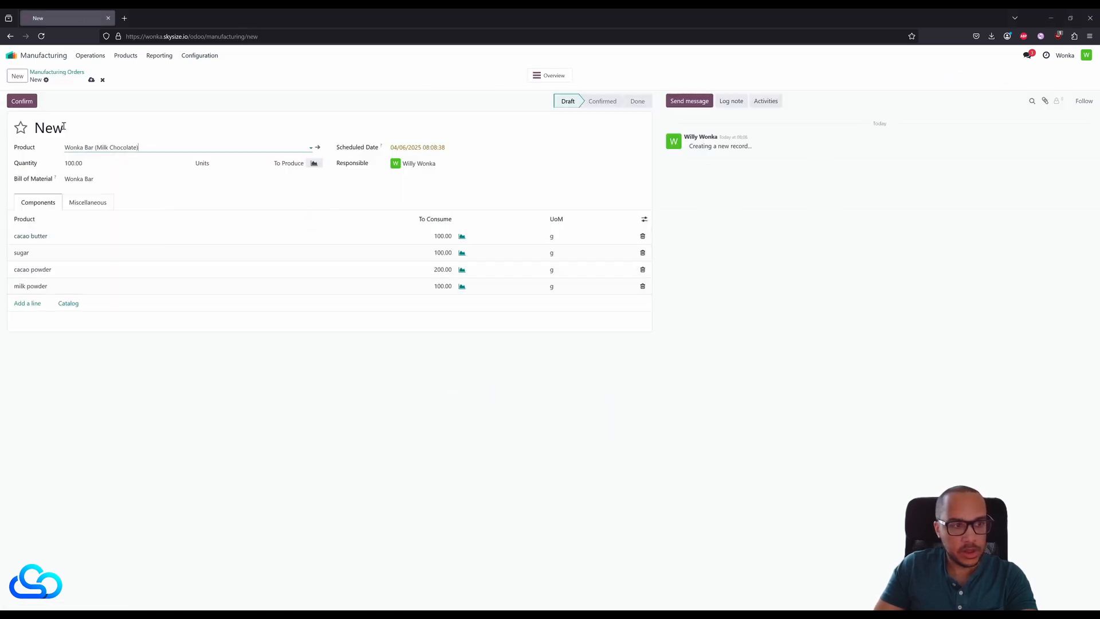
pyautogui.click(22, 101)
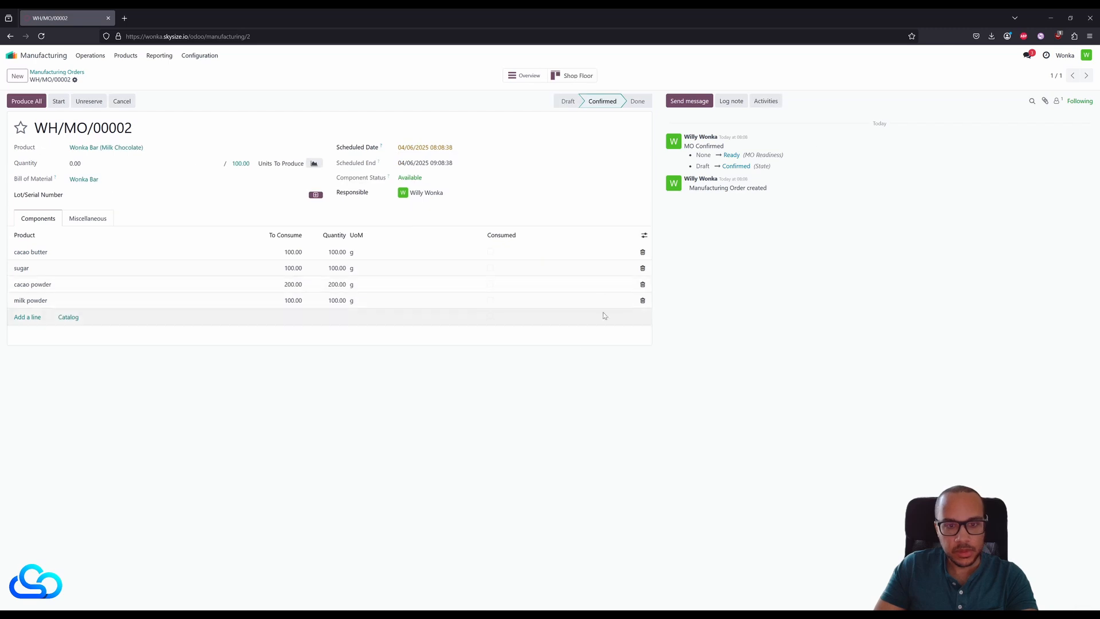
# - Generate a lot number for the manufacturing order and start it, checking its product moves
pyautogui.click(315, 194)
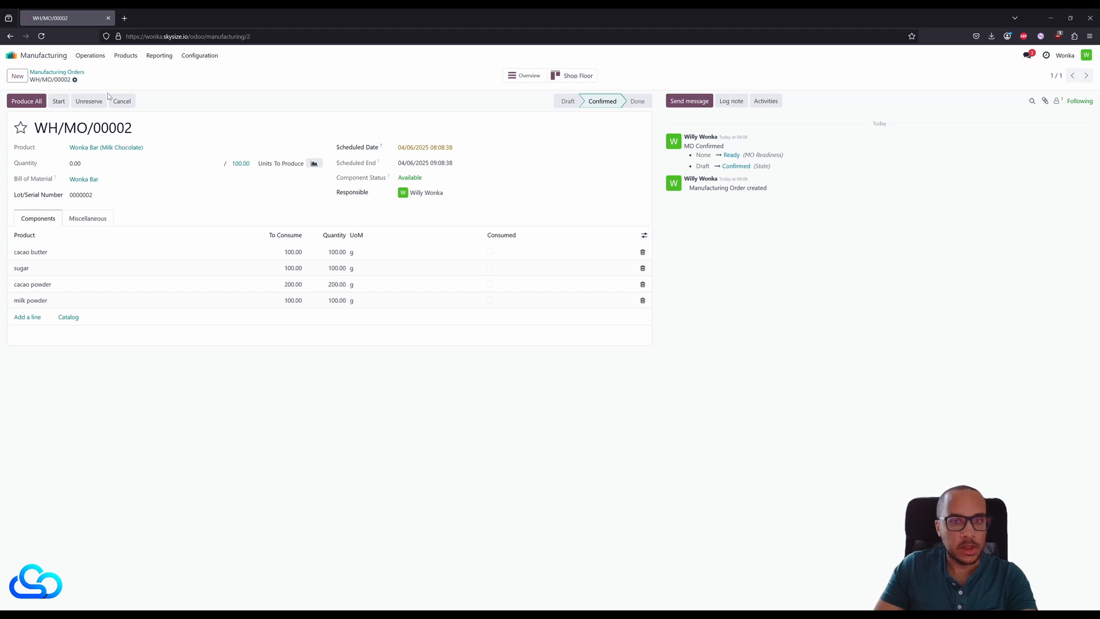
pyautogui.click(59, 102)
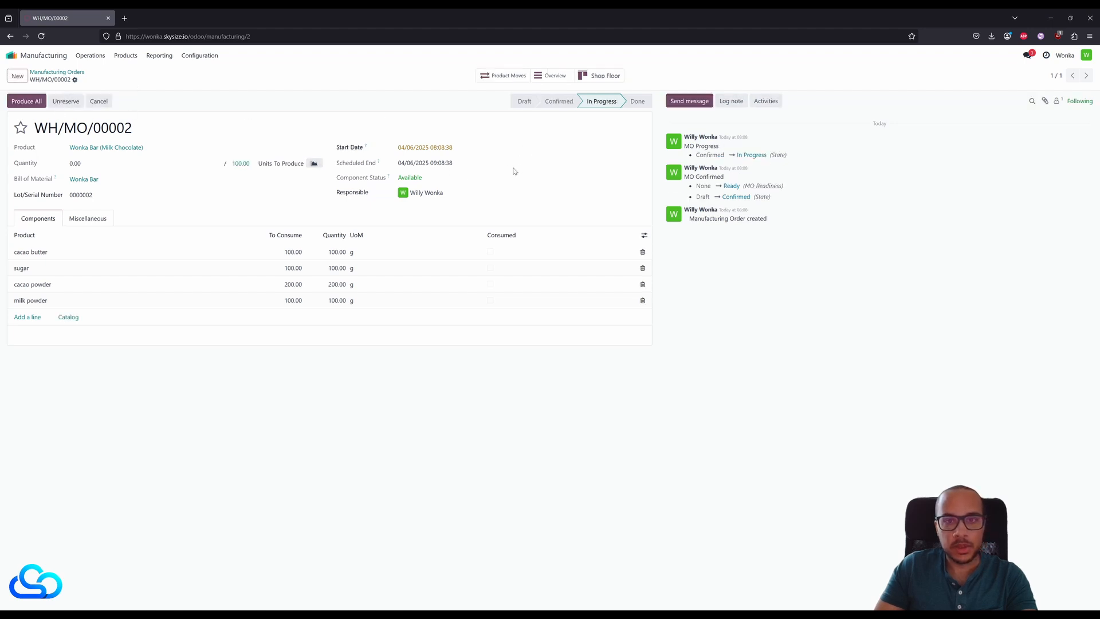
pyautogui.click(493, 76)
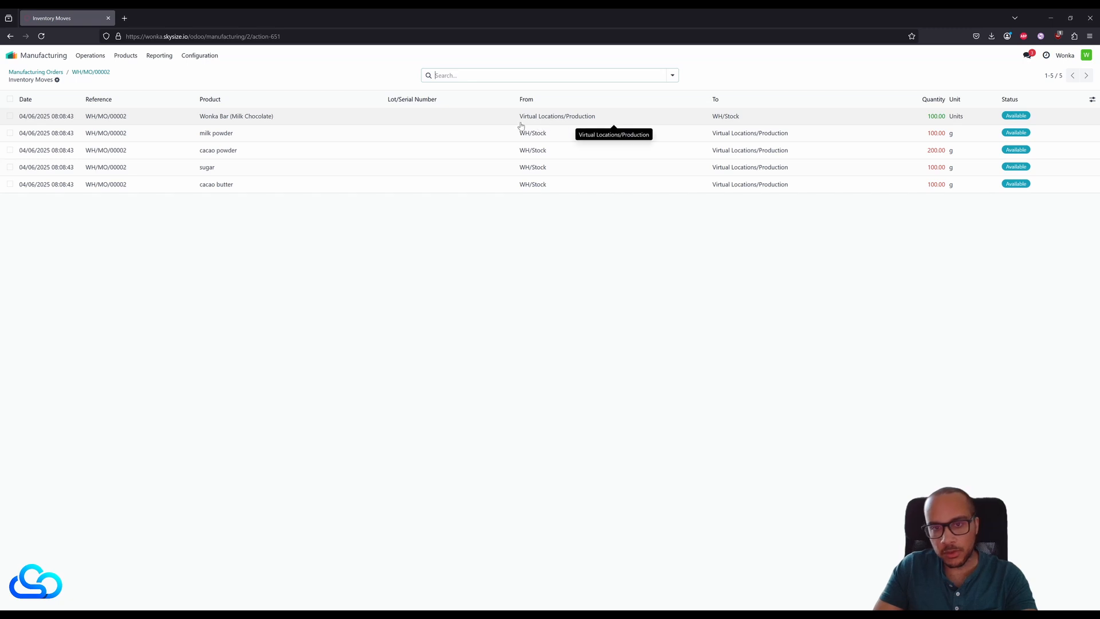
pyautogui.click(91, 73)
# - Open the order in Shop Floor and add the log note "everything is well"
pyautogui.click(599, 75)
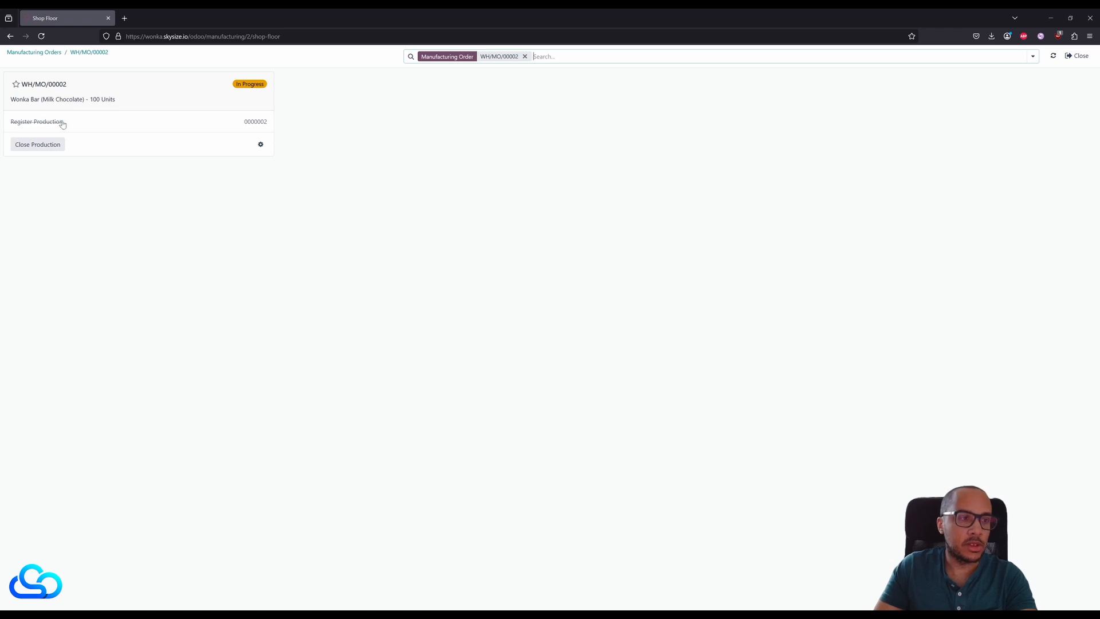
pyautogui.click(261, 146)
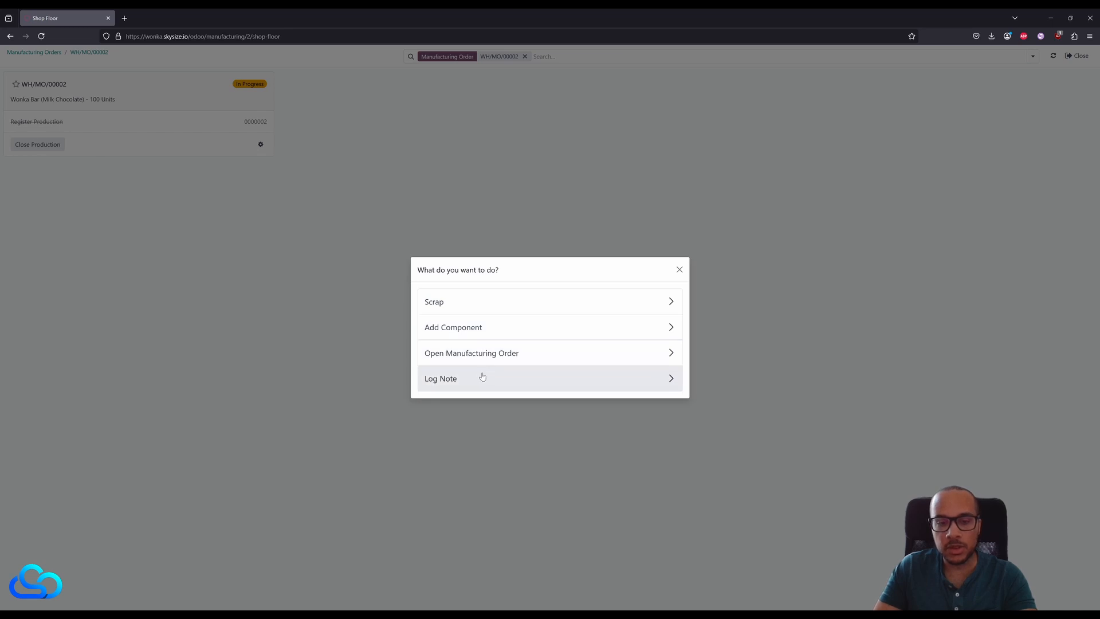
pyautogui.click(461, 379)
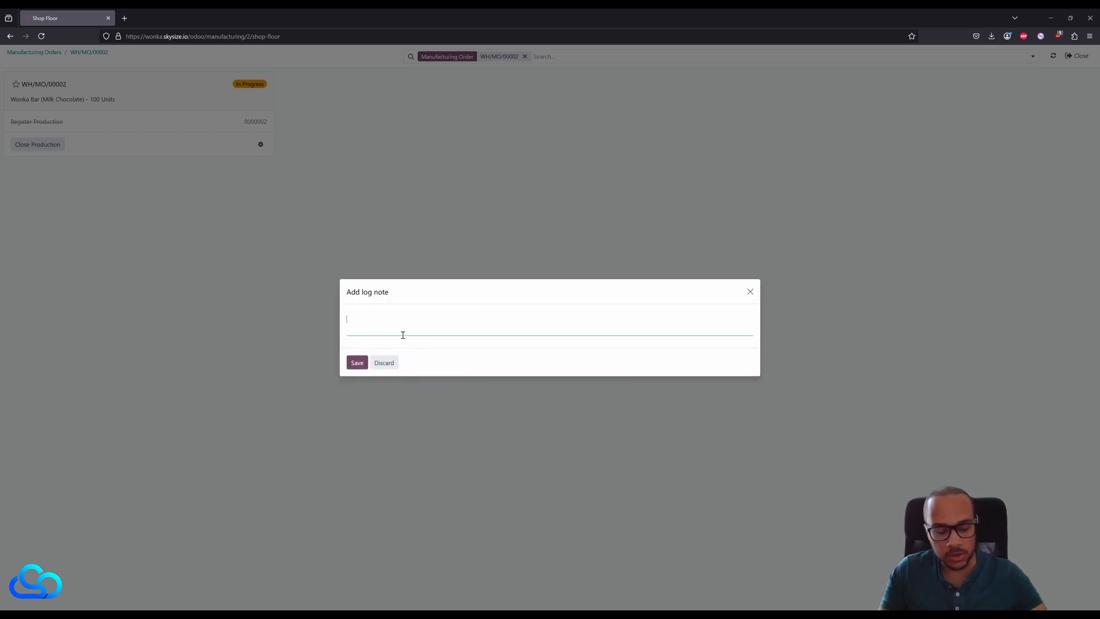
pyautogui.write('everyth')
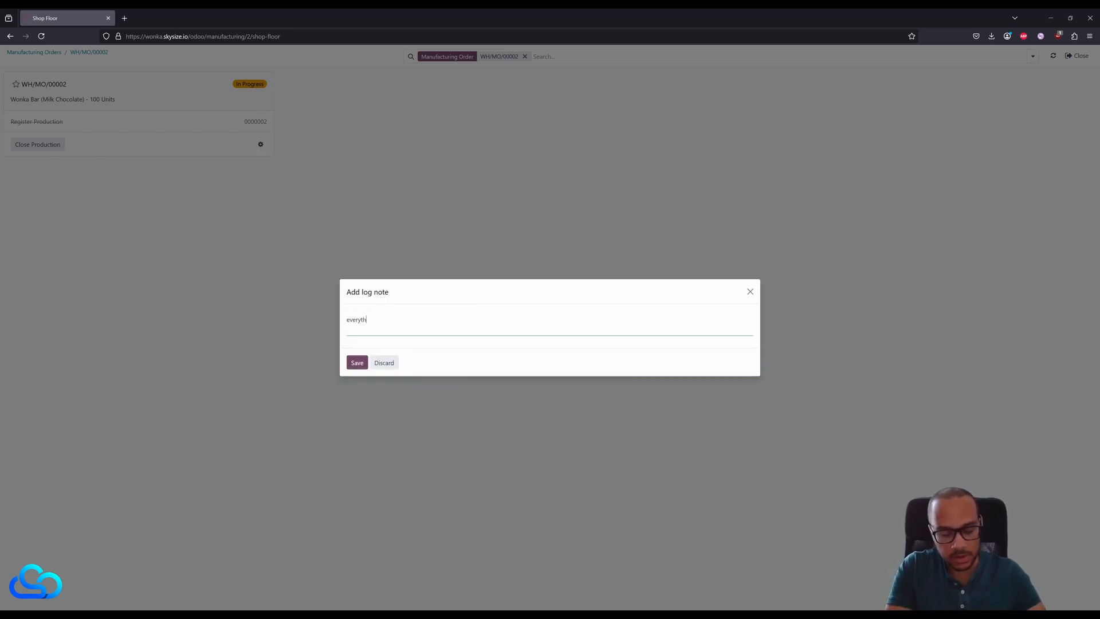
pyautogui.write('ing is we')
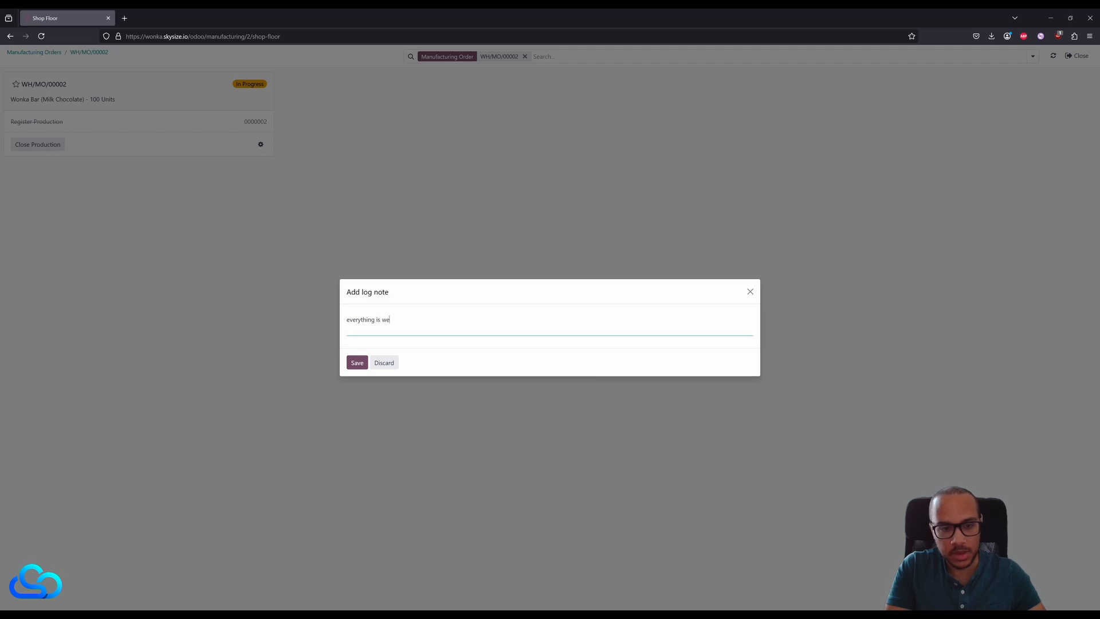
pyautogui.write('ll')
pyautogui.click(357, 362)
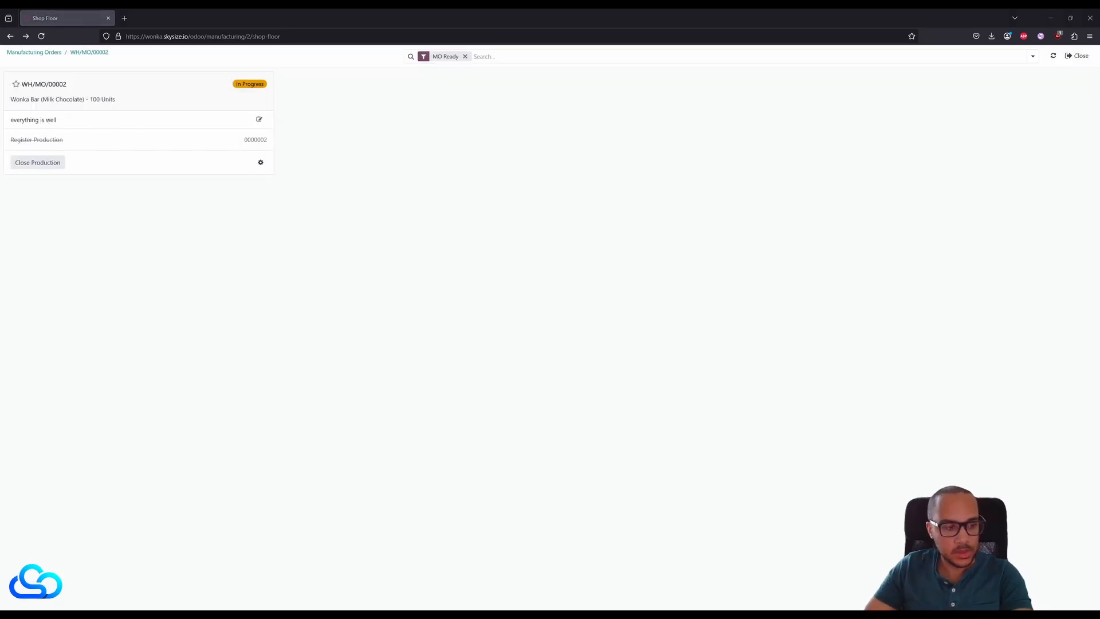
# - Close the production of the Wonka Bar order in Shop Floor and return to the manufacturing order
pyautogui.click(37, 162)
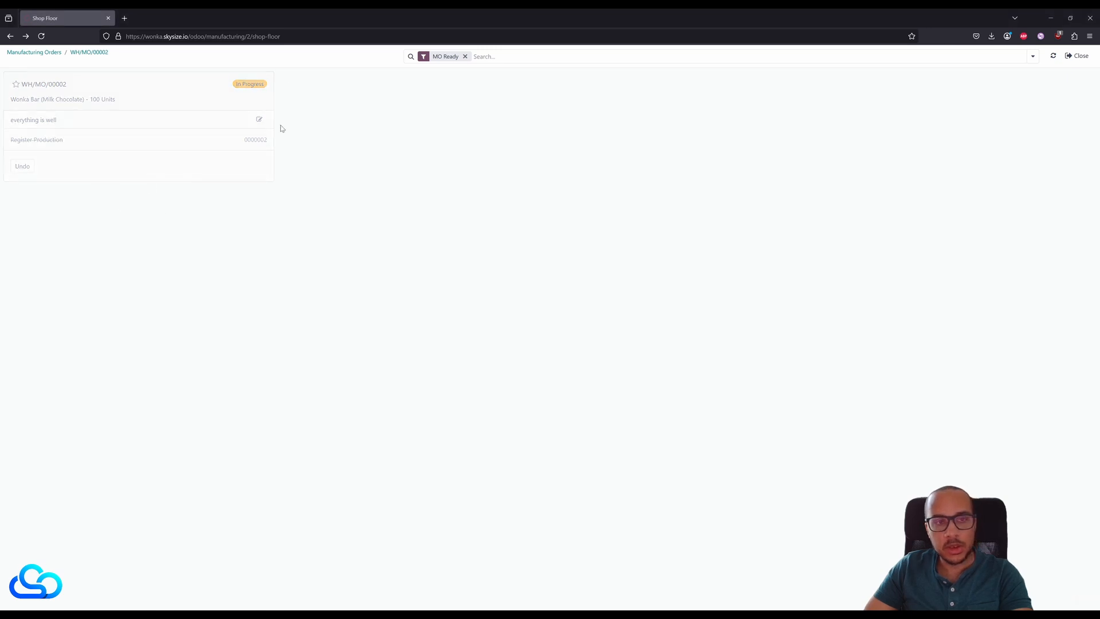
pyautogui.click(503, 57)
pyautogui.write('o')
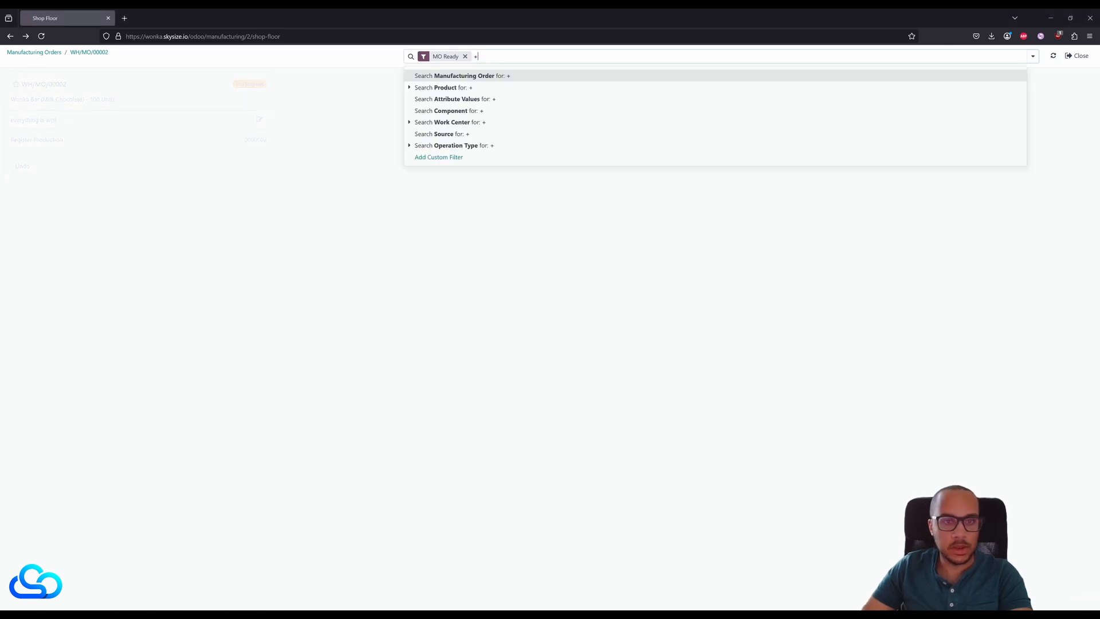
pyautogui.press('BackSpace')
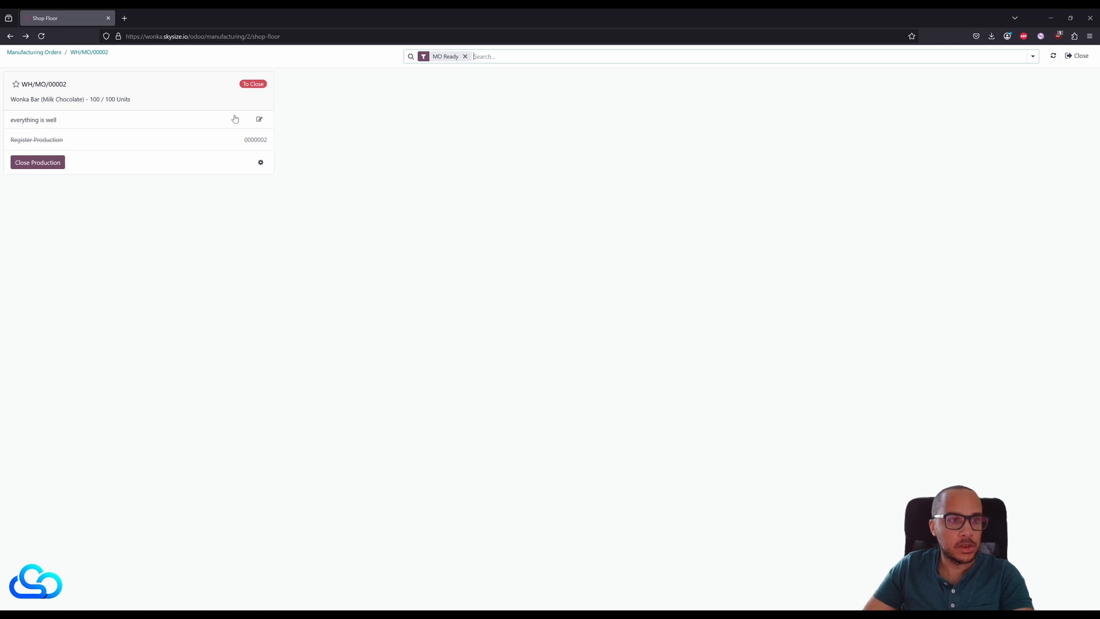
pyautogui.click(47, 163)
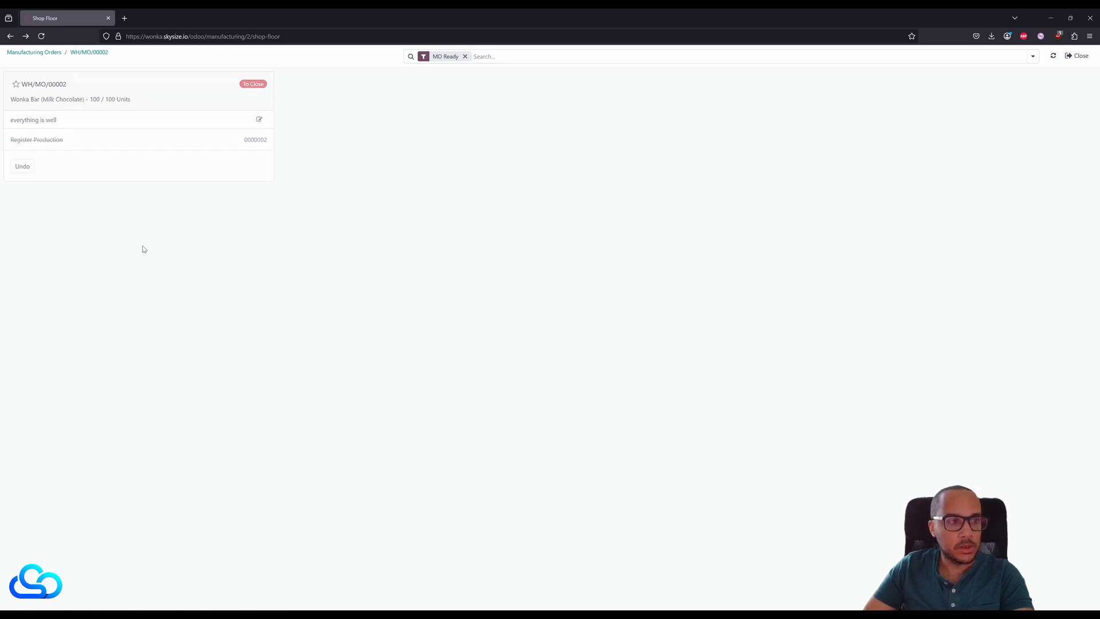
pyautogui.click(488, 58)
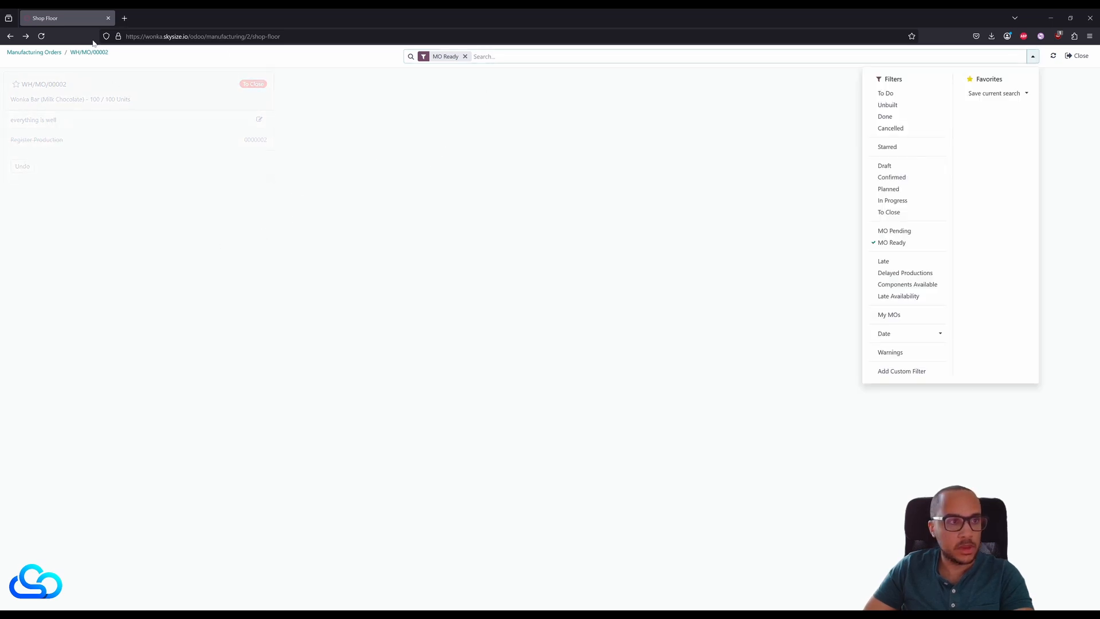
pyautogui.click(86, 53)
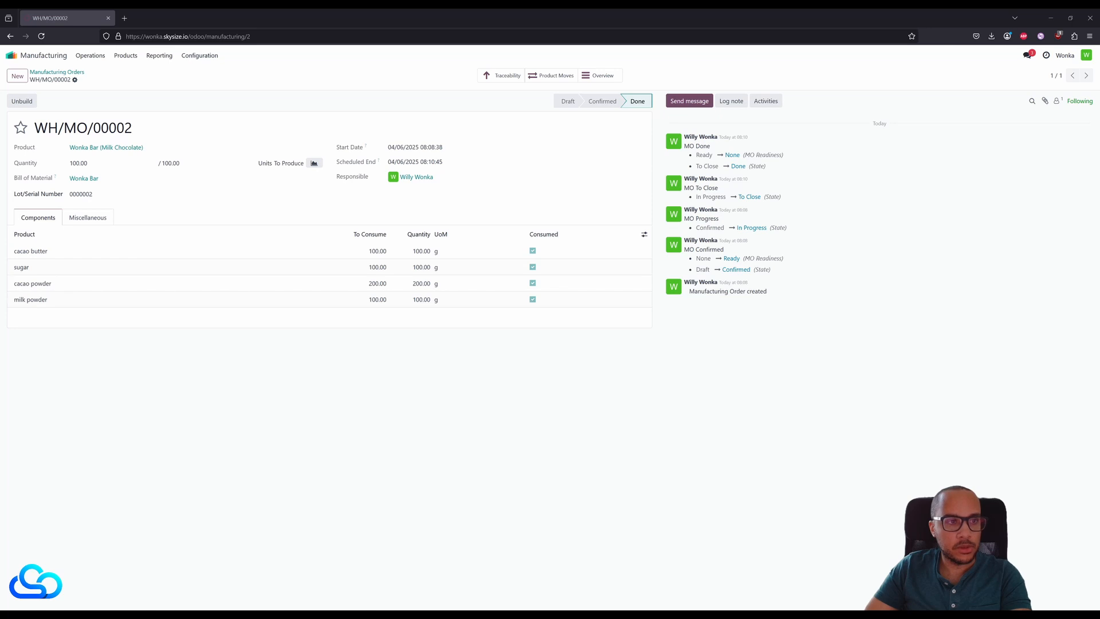
# - Enable Work Orders and Work Order Dependencies in the Manufacturing settings and save them
pyautogui.click(56, 72)
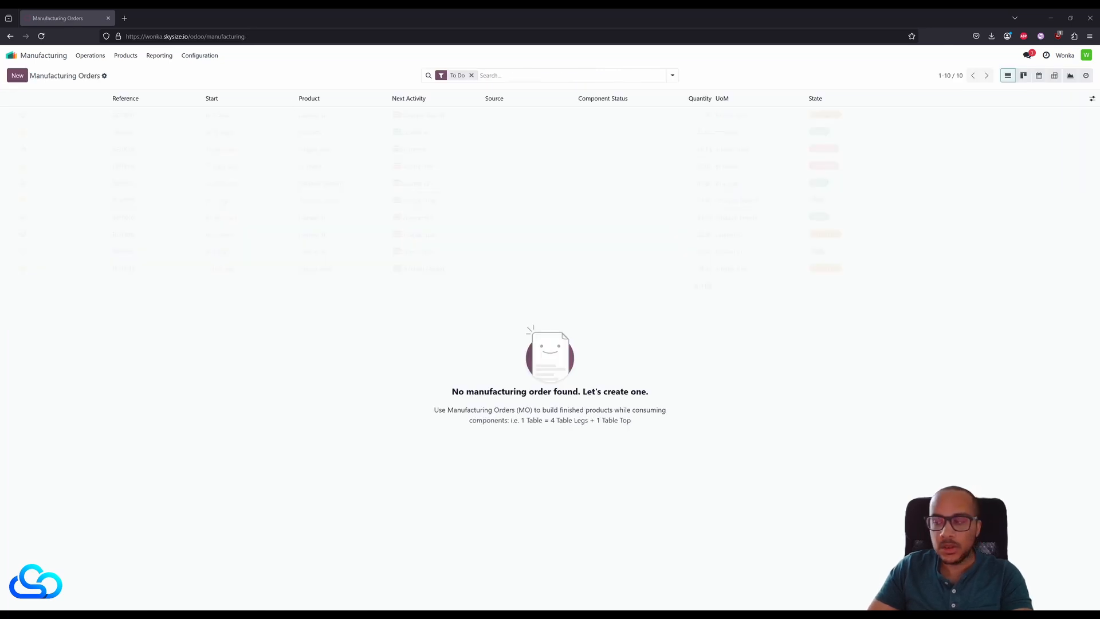
pyautogui.click(199, 55)
pyautogui.click(205, 75)
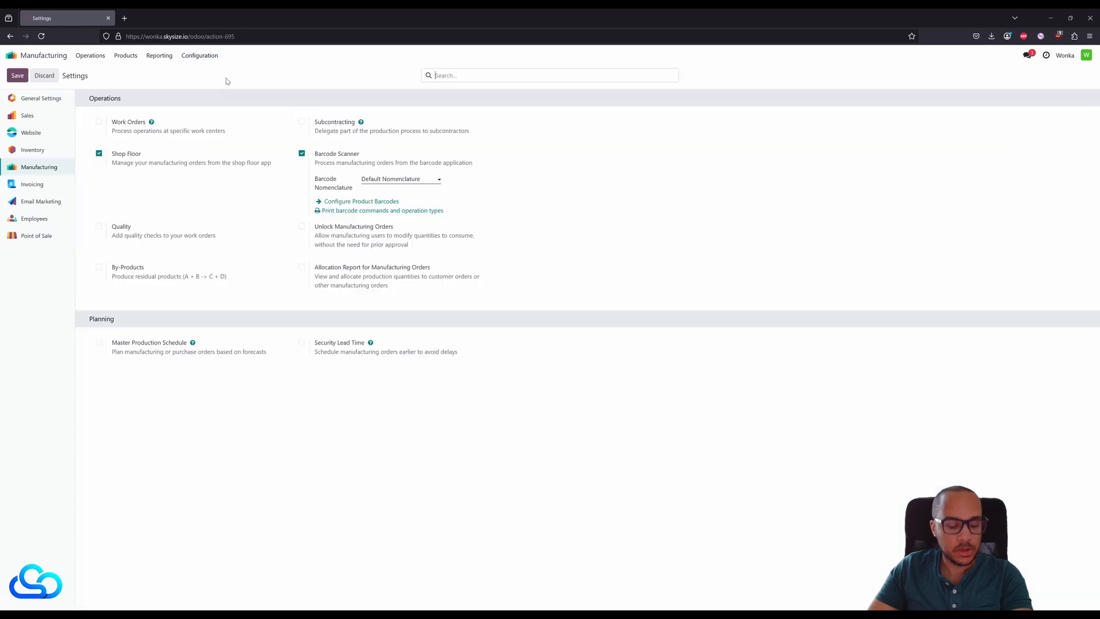
pyautogui.click(100, 122)
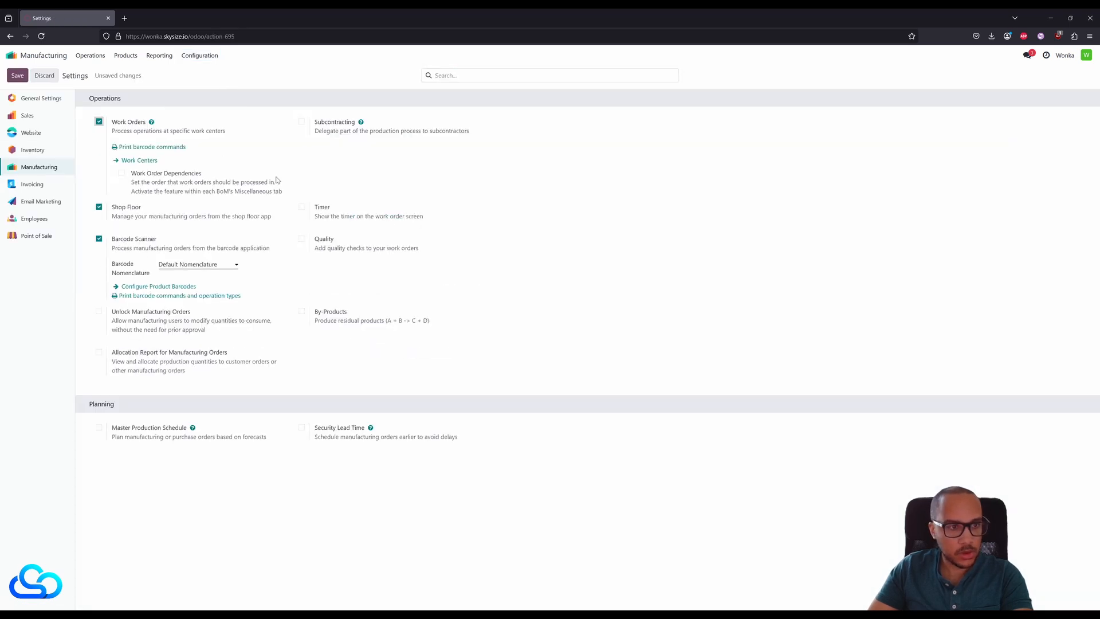
pyautogui.click(121, 173)
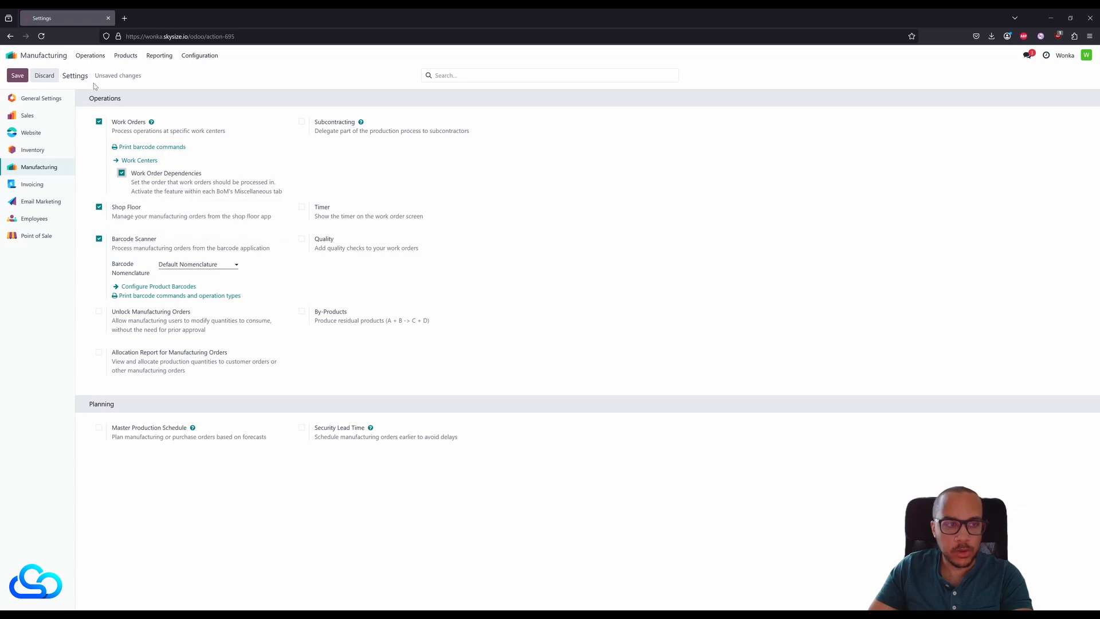
pyautogui.click(17, 75)
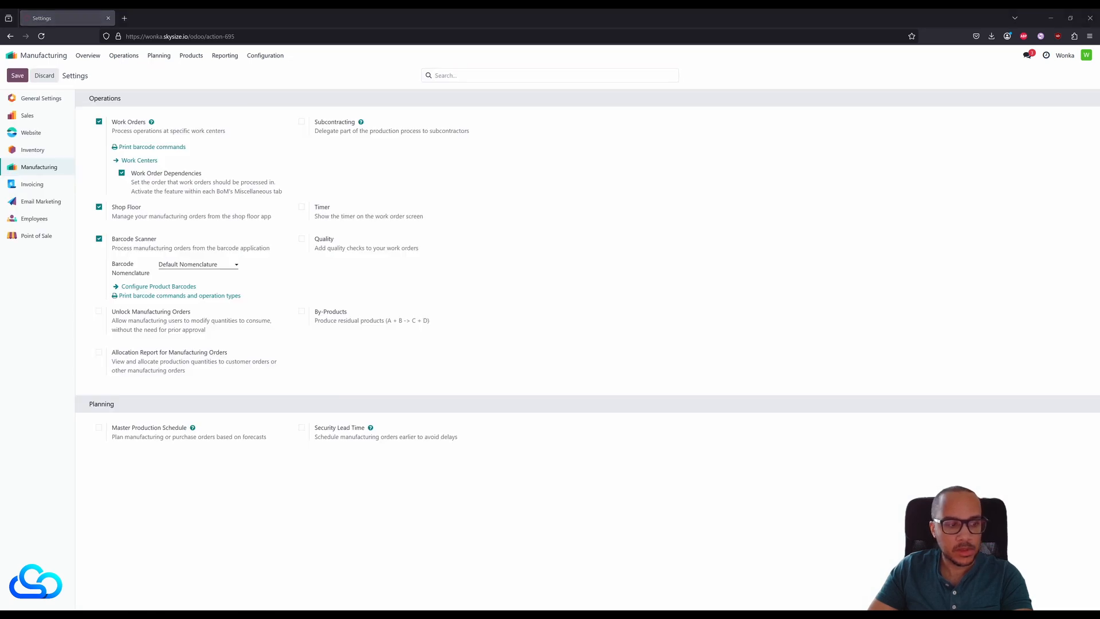
# - Open the Wonka Bar bill of materials and display its operations
pyautogui.click(192, 56)
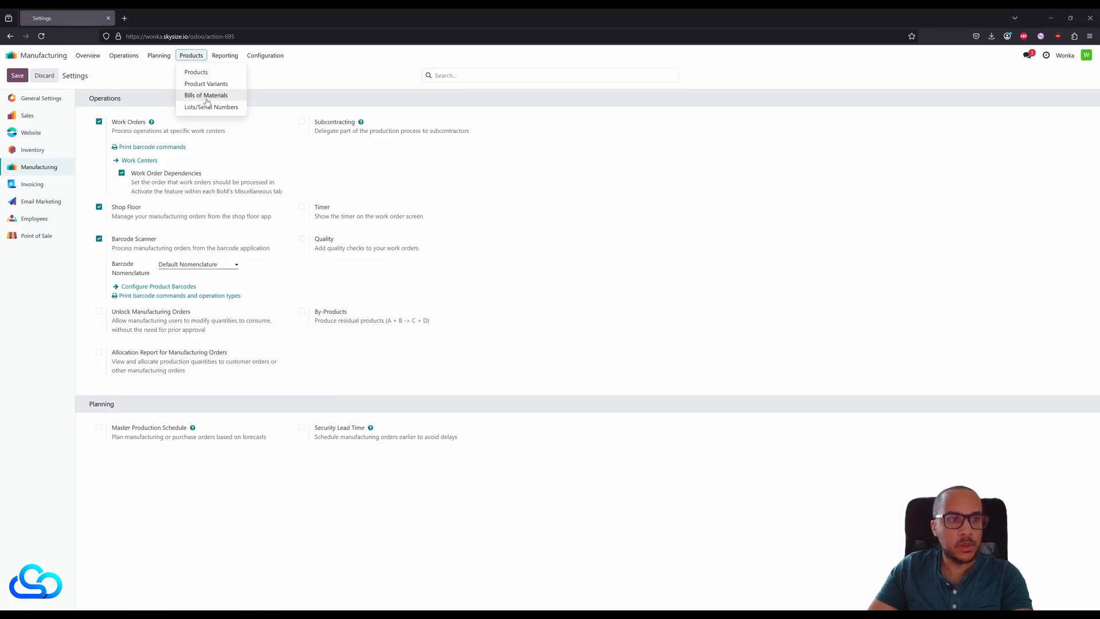
pyautogui.click(223, 98)
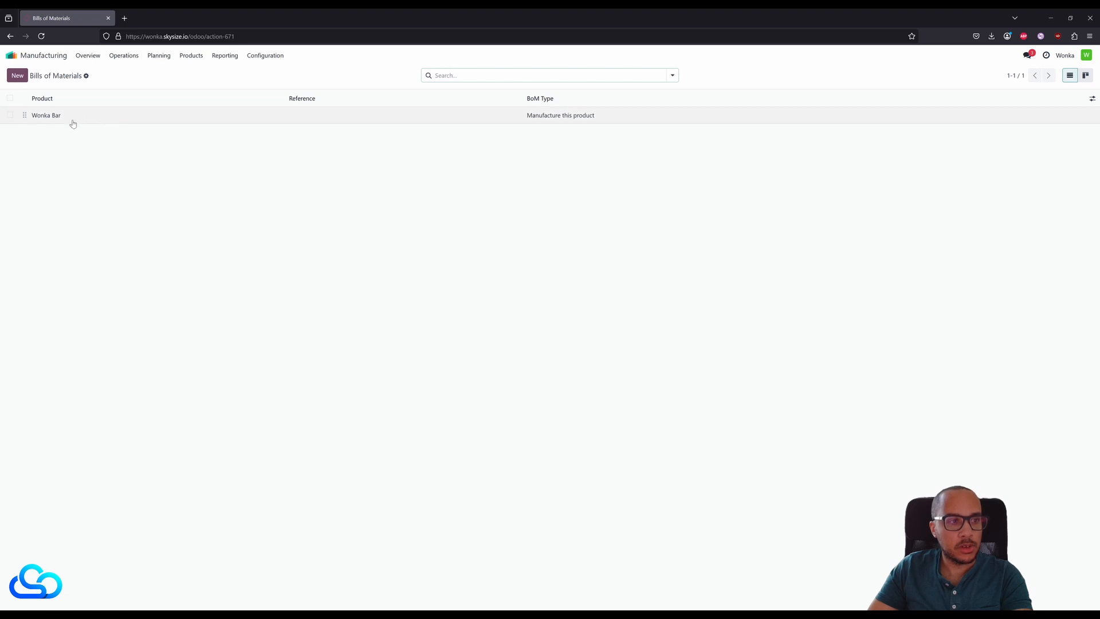
pyautogui.click(71, 117)
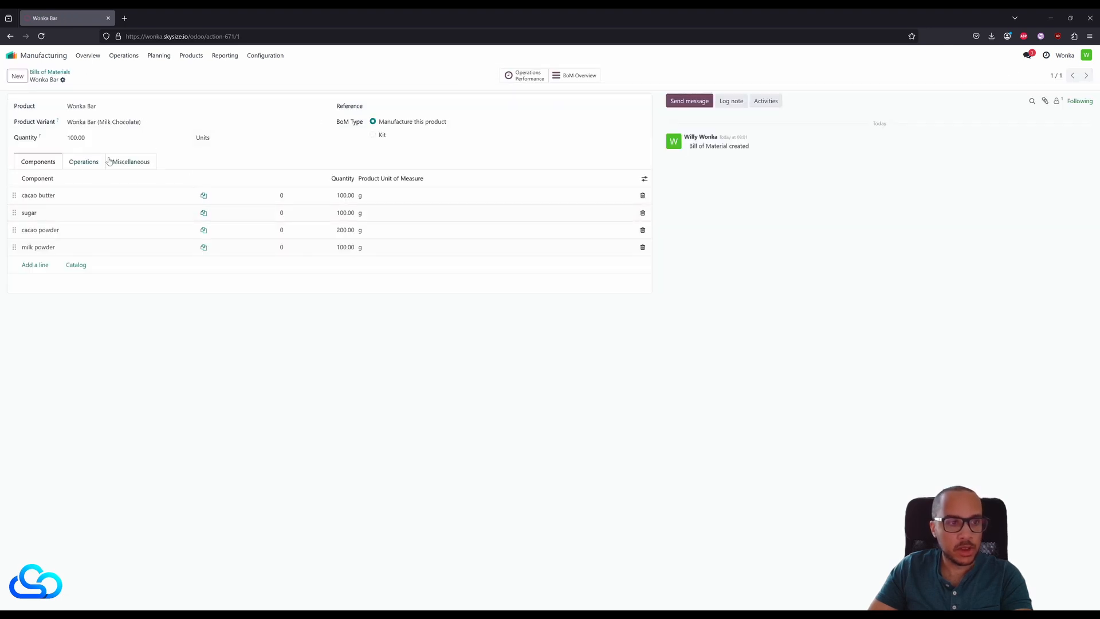
pyautogui.click(93, 165)
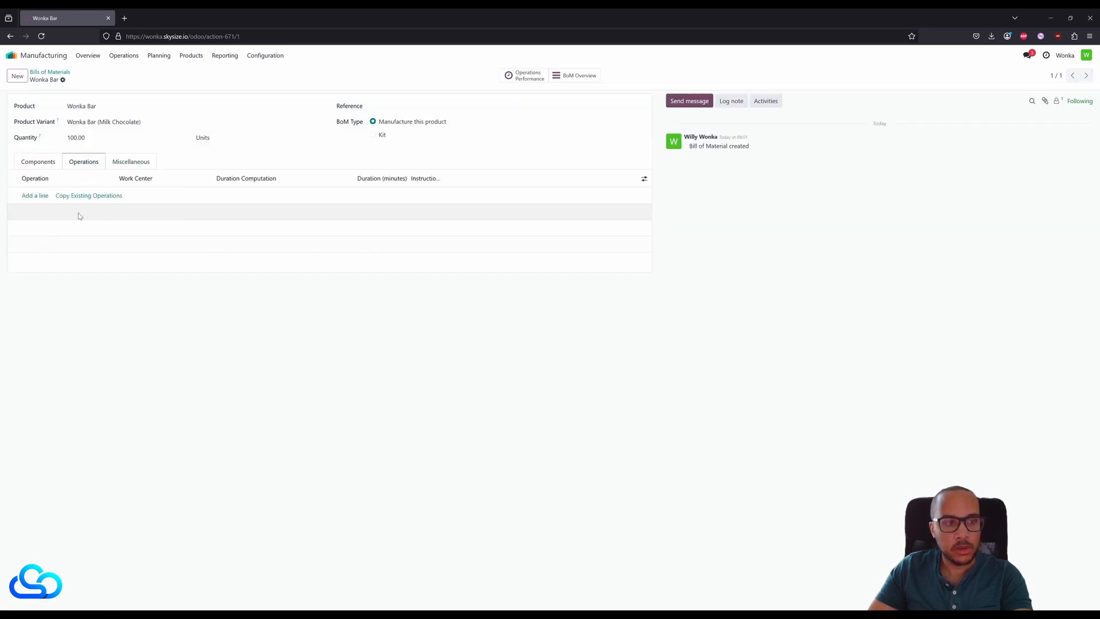
# - Add the operation "melt the butter" with a new work center named Factory, saving it and starting another operation
pyautogui.click(32, 196)
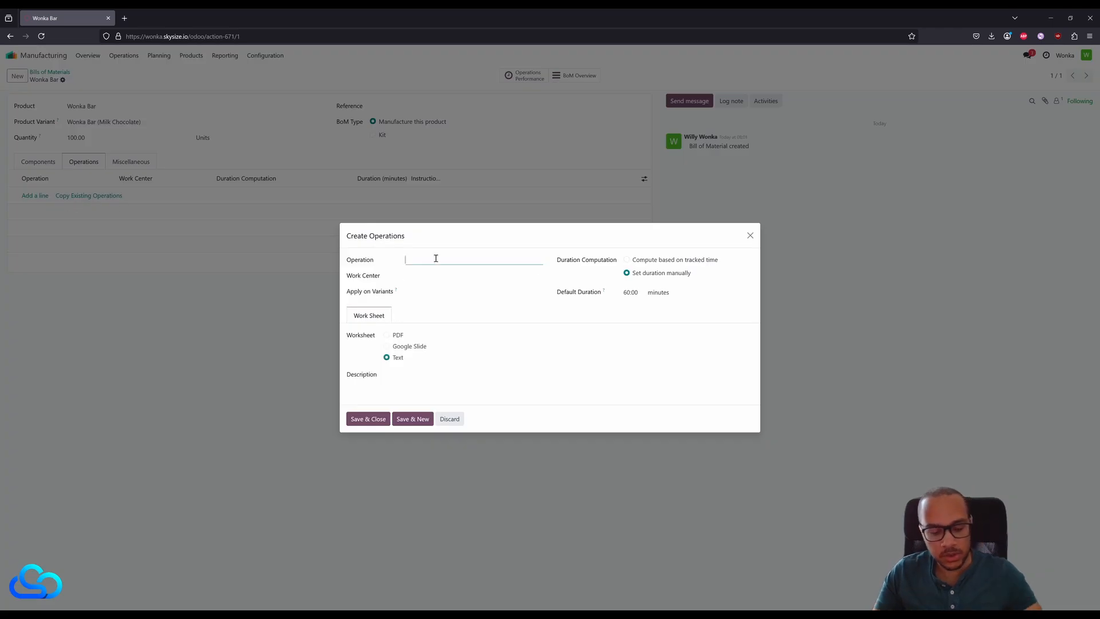
pyautogui.write('melt the butter')
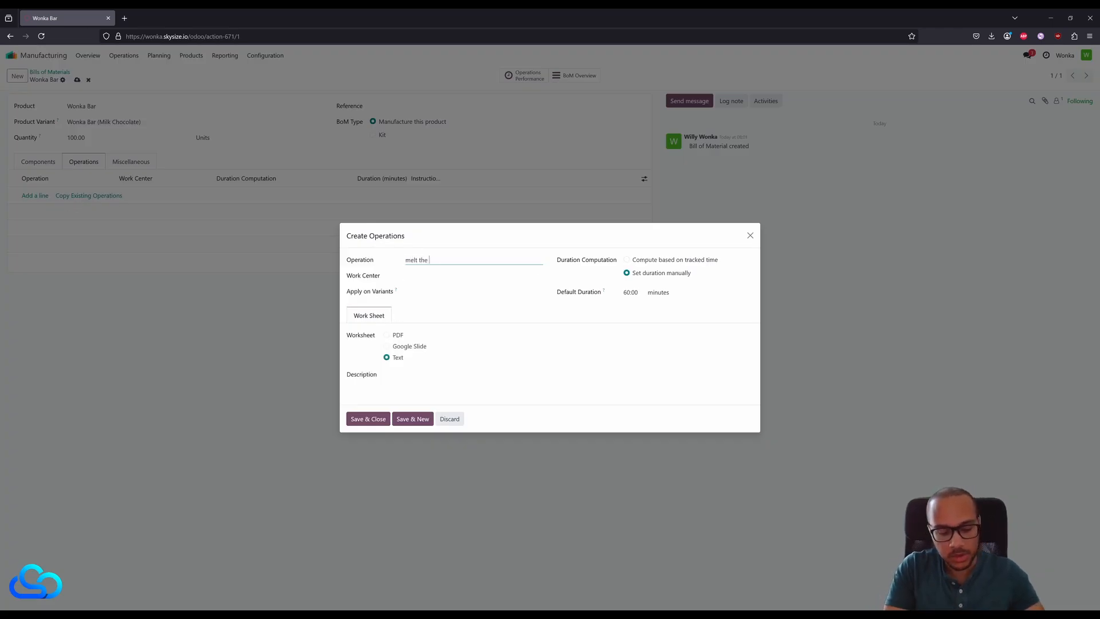
pyautogui.click(419, 273)
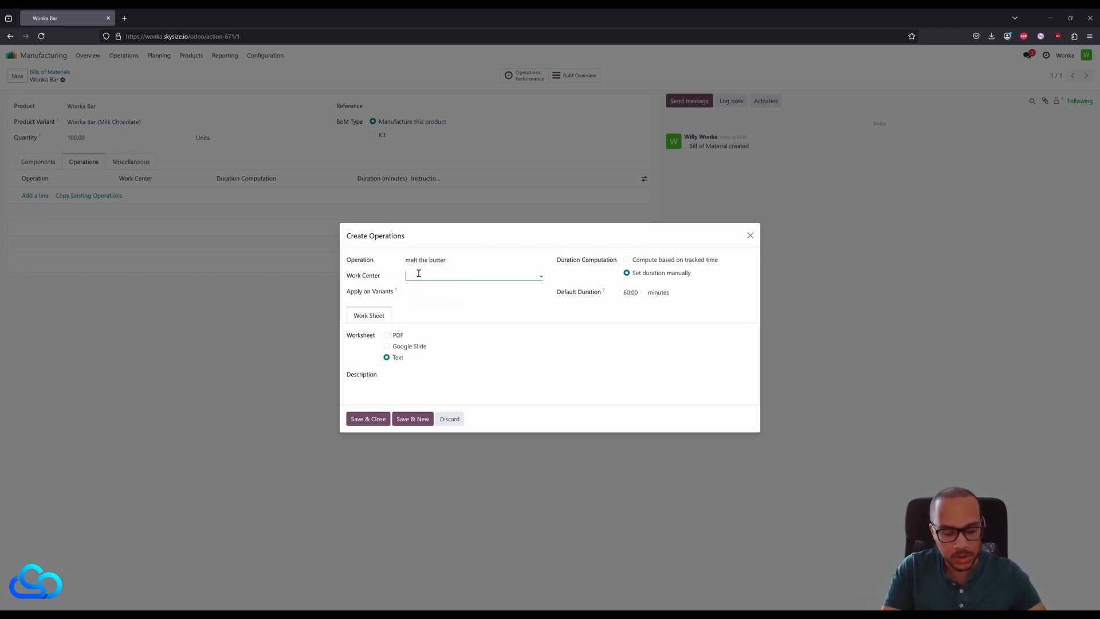
pyautogui.write('Fact')
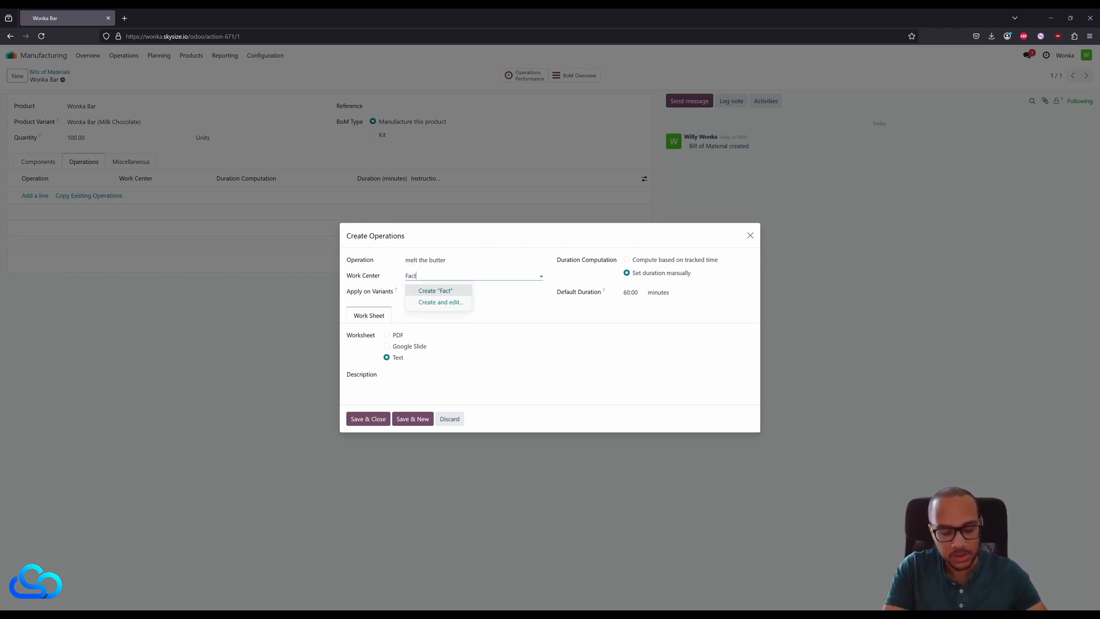
pyautogui.write('ory')
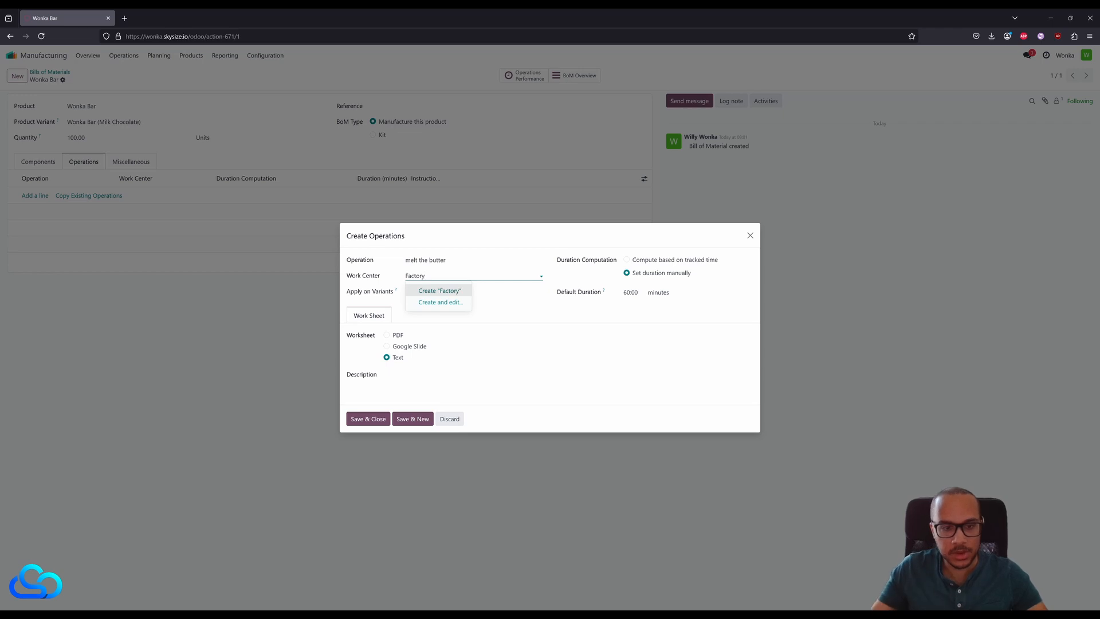
pyautogui.press('Return')
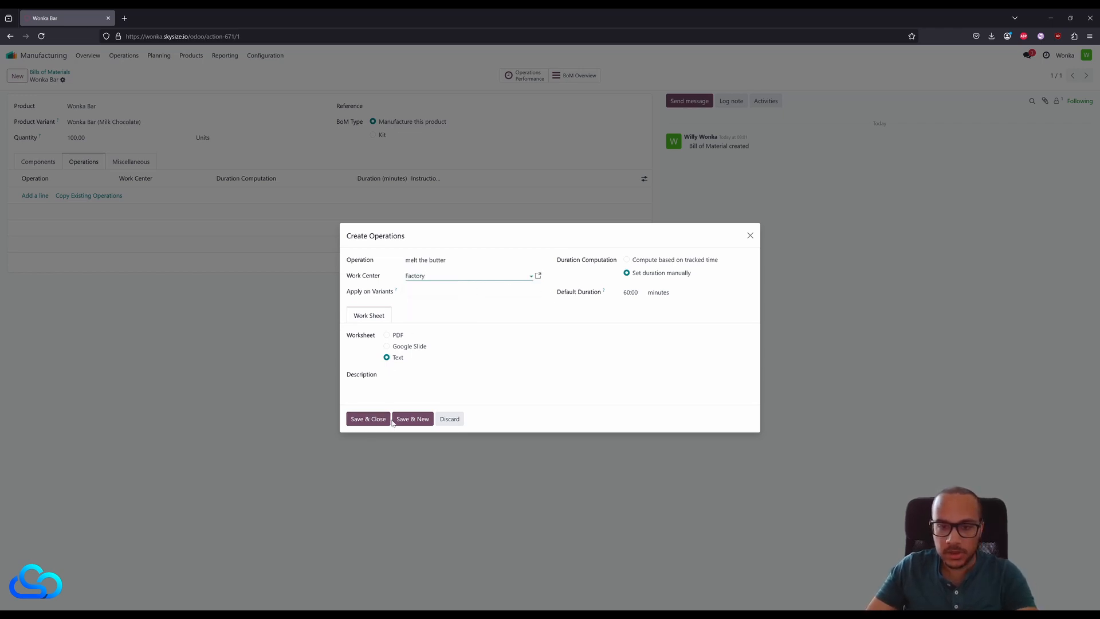
pyautogui.click(410, 418)
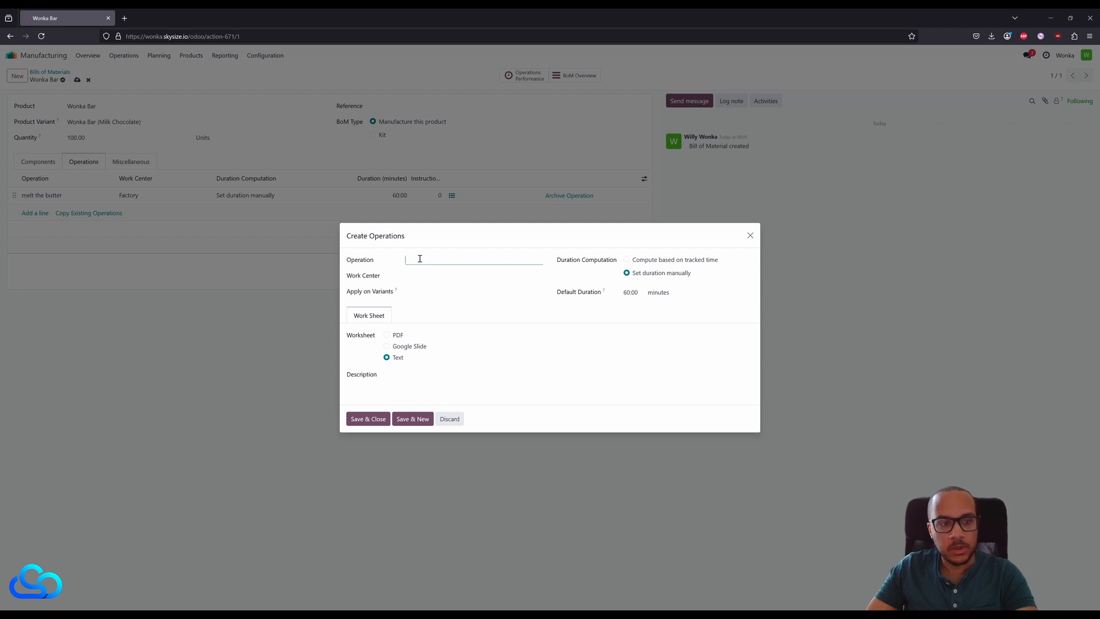
# - Add the operation "mix everything" at the Factory work center and save the bill of materials
pyautogui.write('mi')
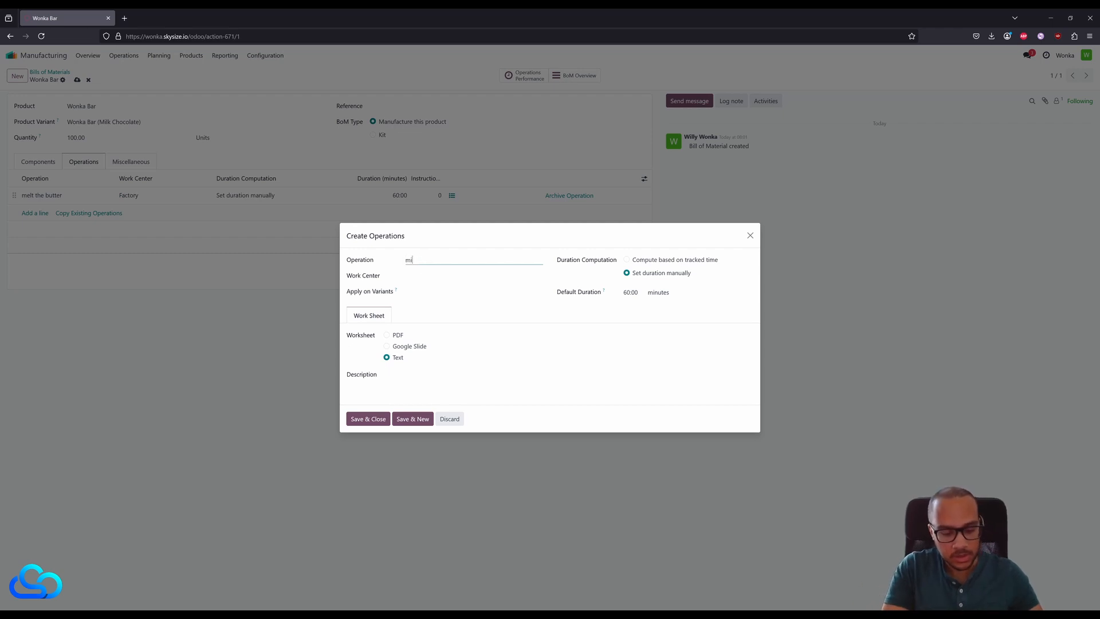
pyautogui.write('x everything')
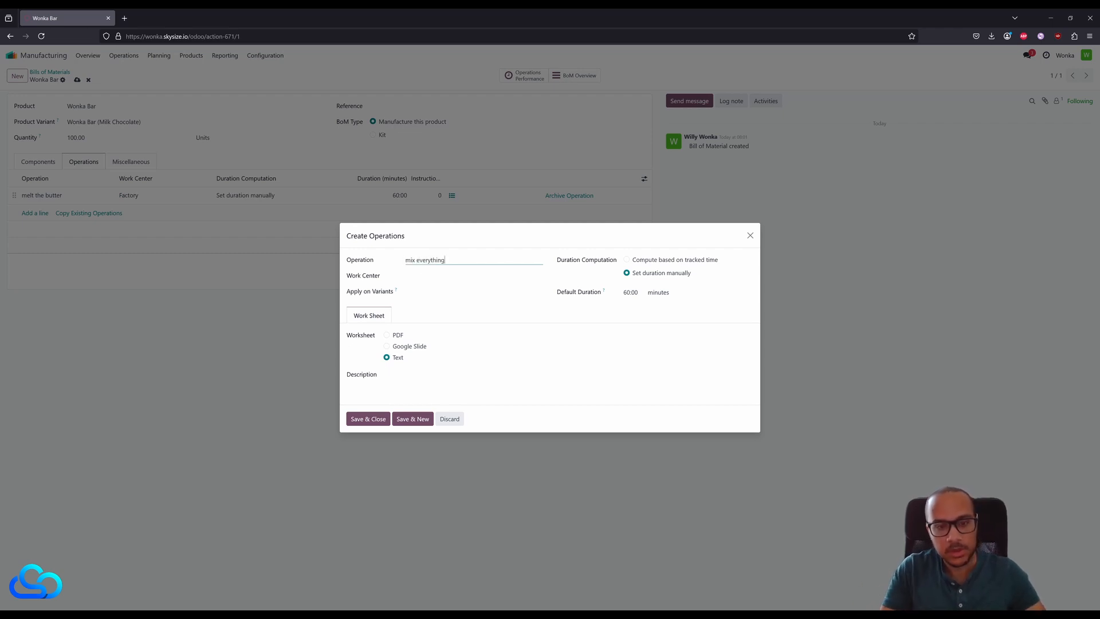
pyautogui.click(434, 277)
pyautogui.click(442, 291)
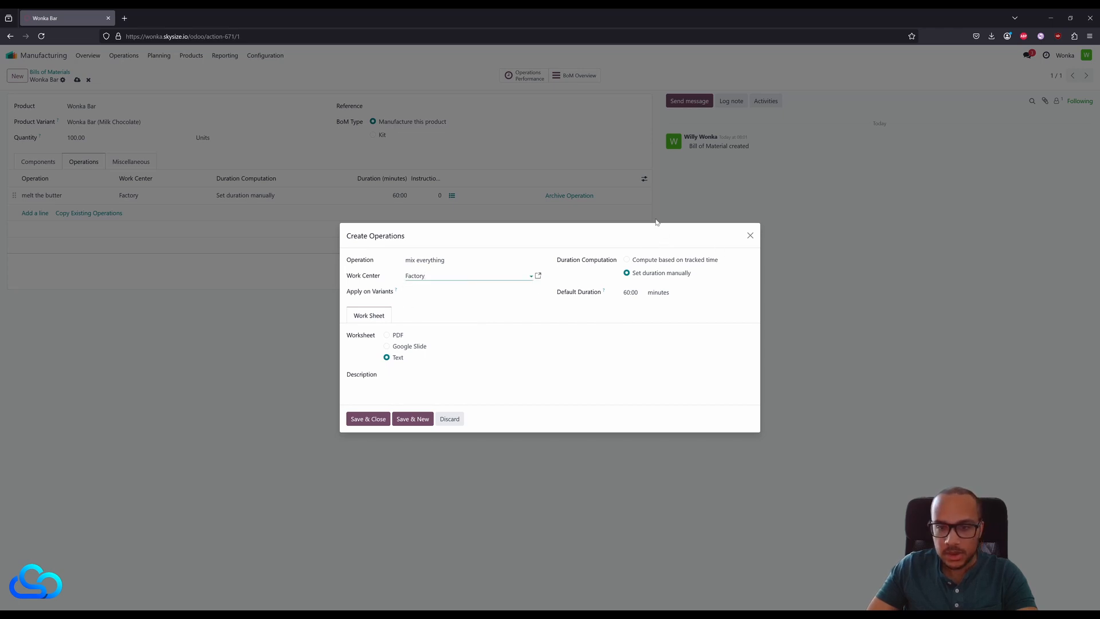
pyautogui.click(366, 419)
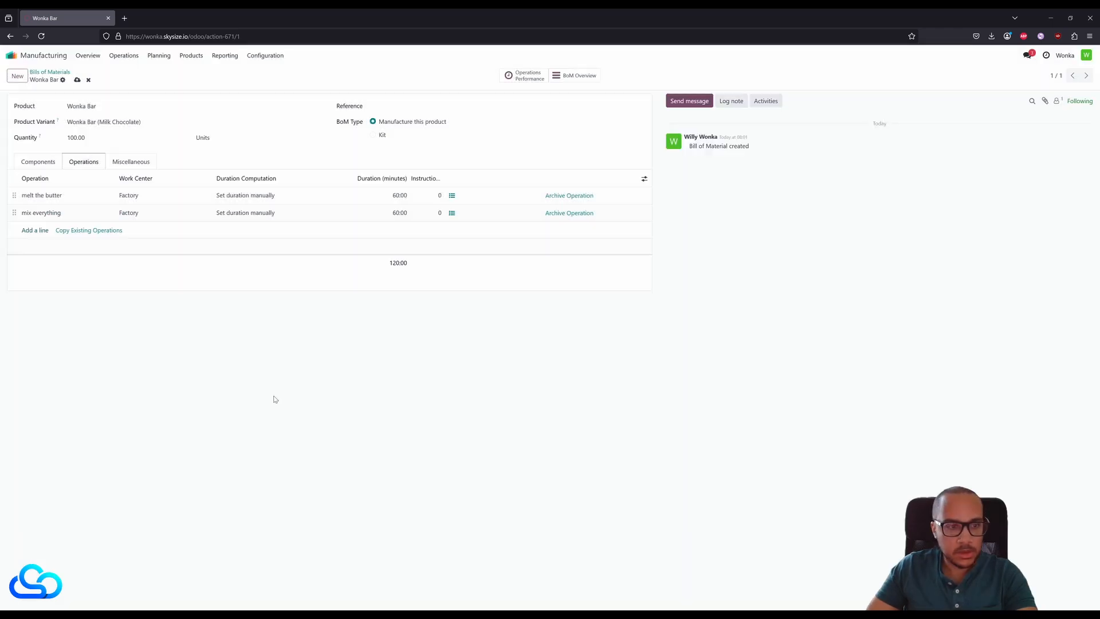
pyautogui.click(77, 80)
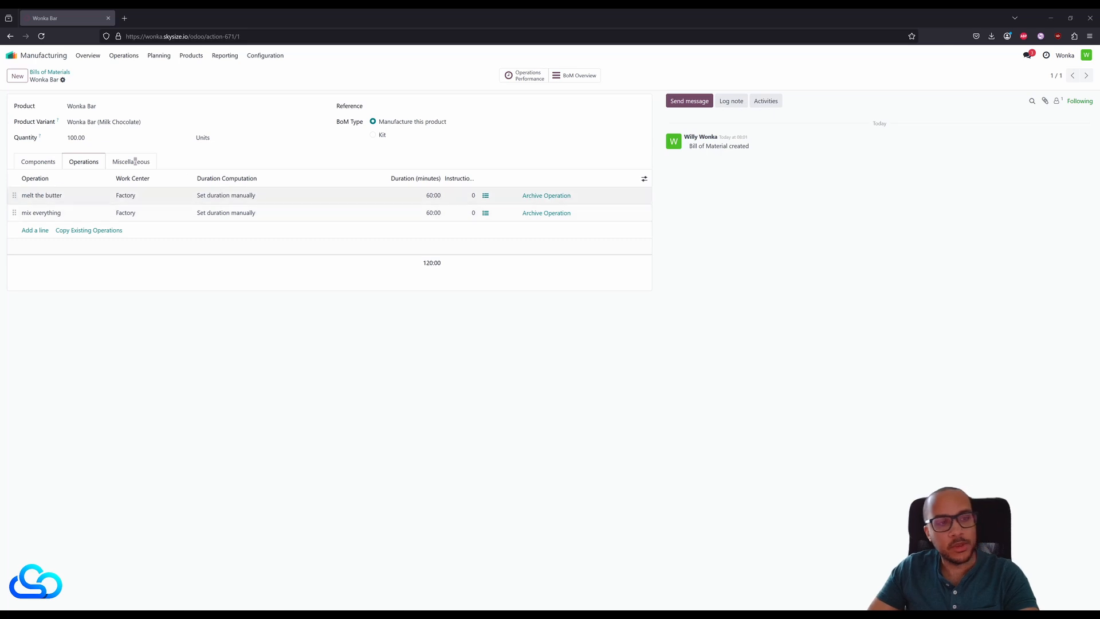
# - Enable Operation Dependencies on the Wonka Bar bill of materials and return to its operations
pyautogui.click(131, 162)
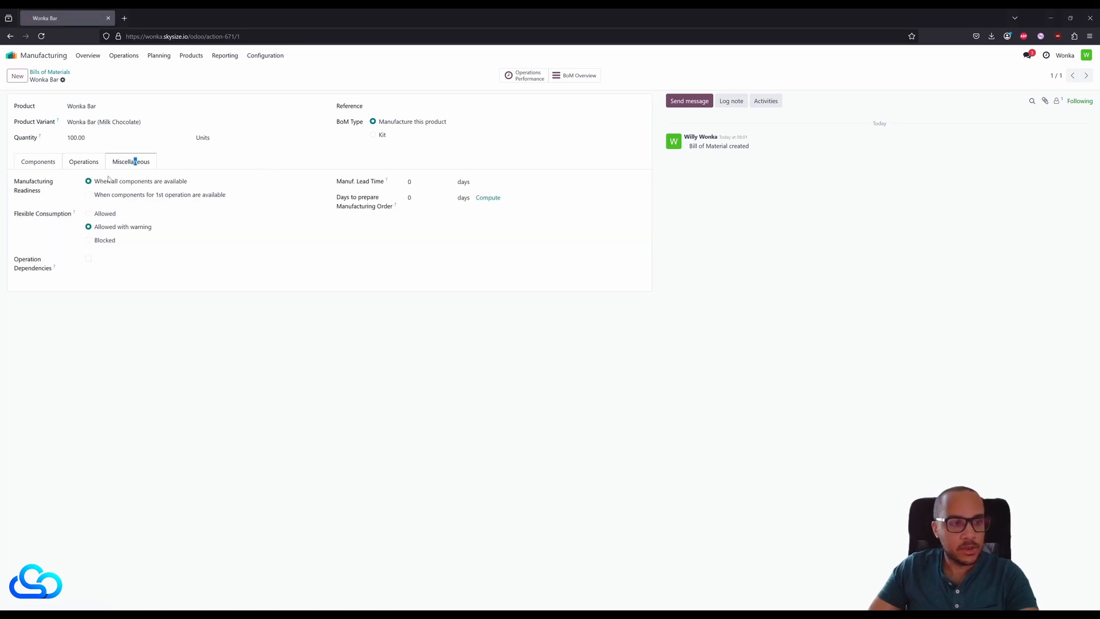
pyautogui.click(88, 261)
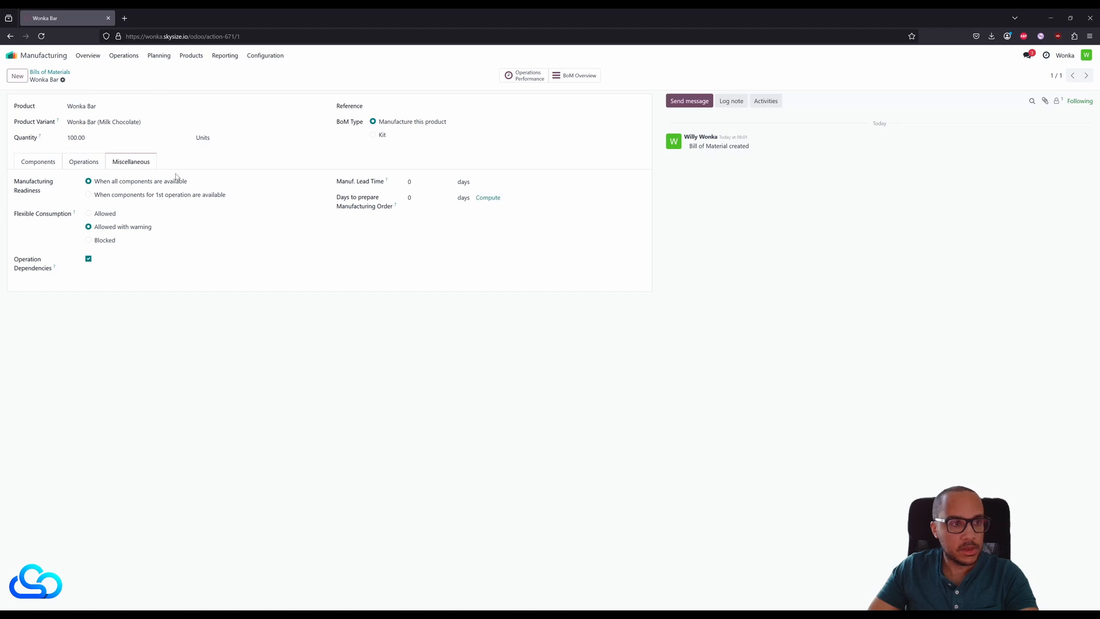
pyautogui.click(84, 162)
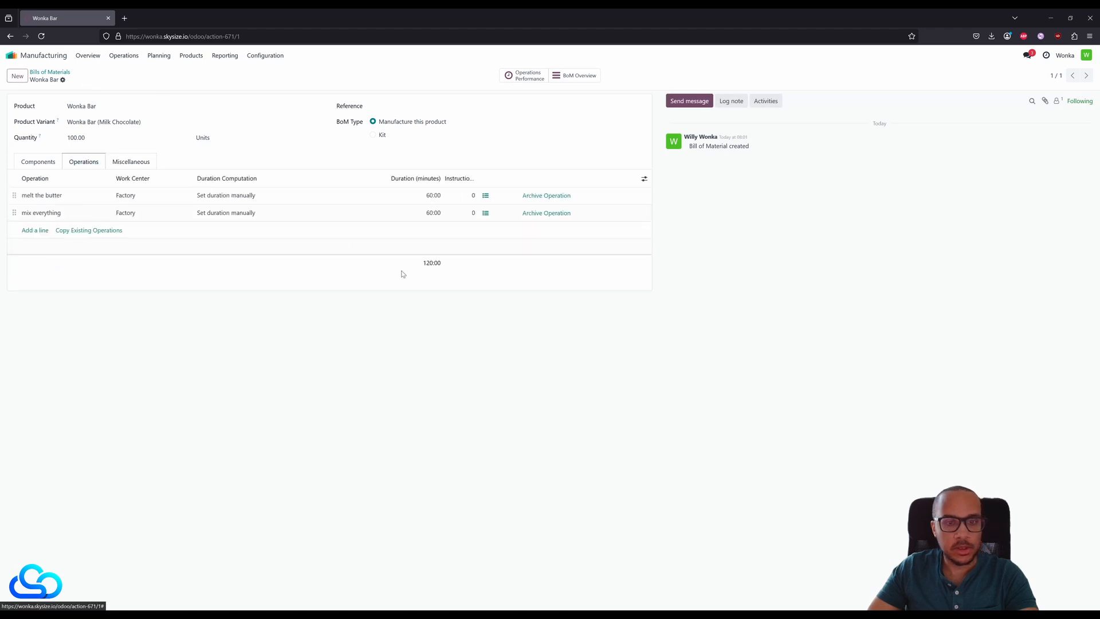
pyautogui.click(485, 197)
pyautogui.click(88, 72)
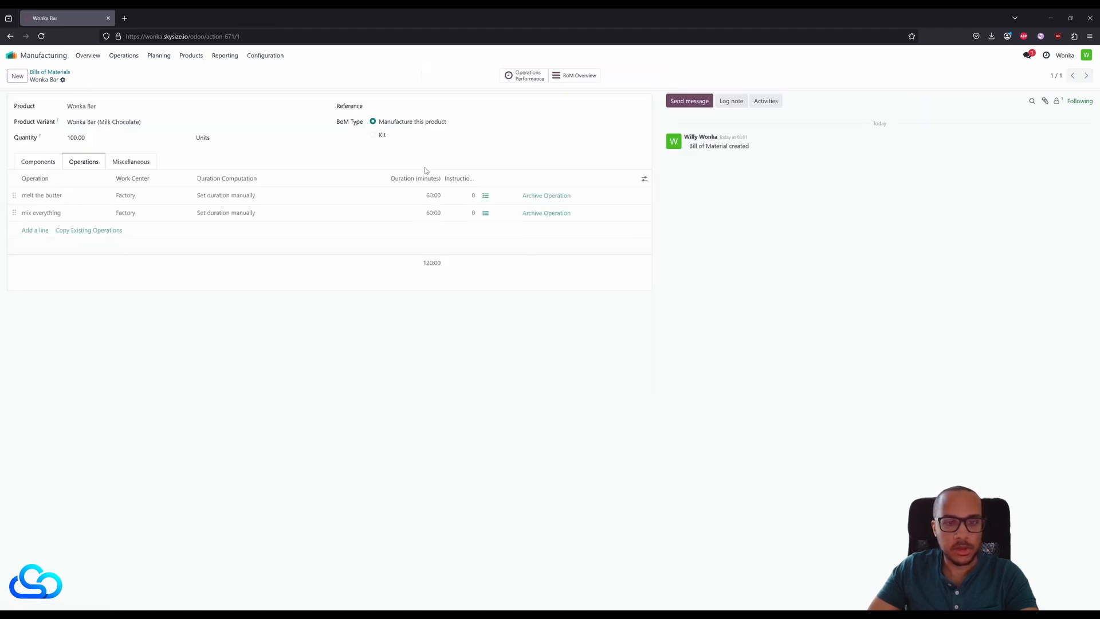
pyautogui.click(393, 199)
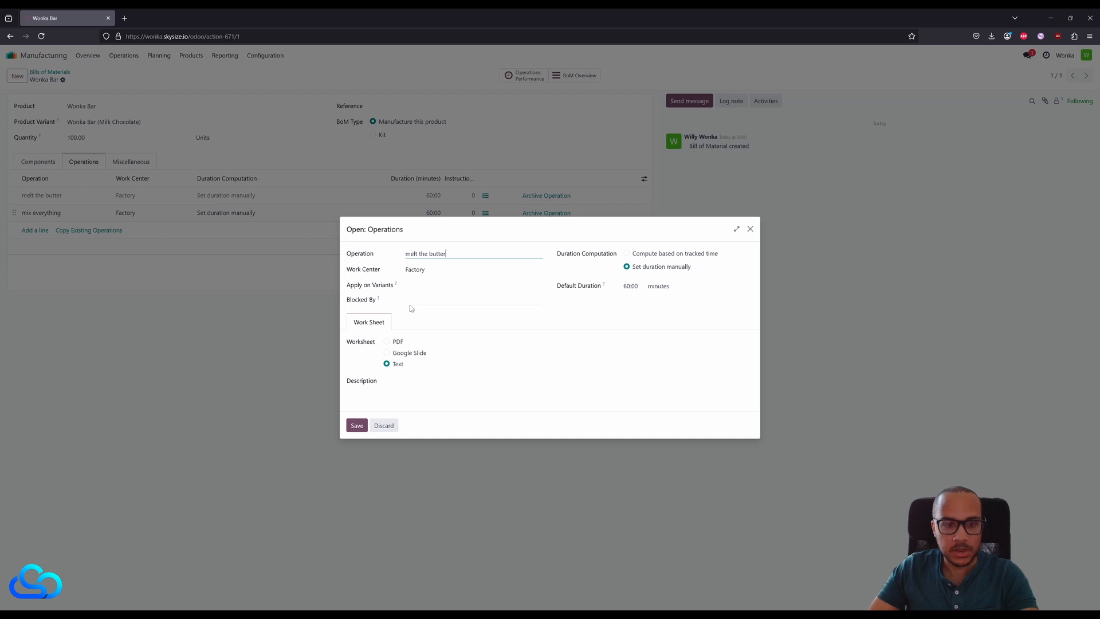
pyautogui.click(749, 229)
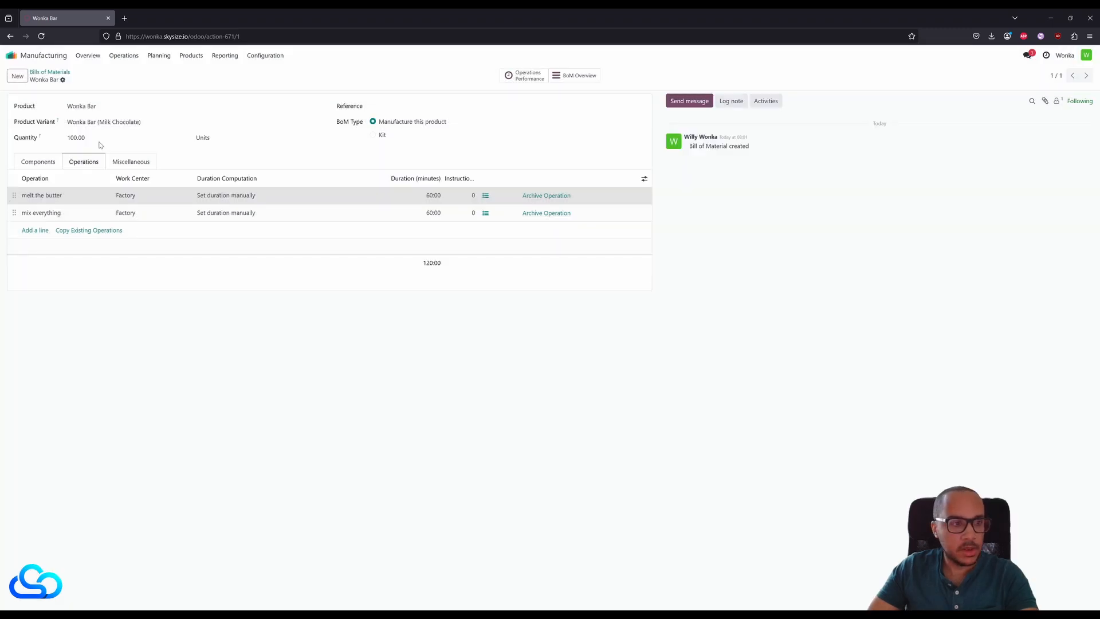
# - Set the "mix everything" operation as blocked by "melt the butter" and save the bill of materials
pyautogui.click(74, 217)
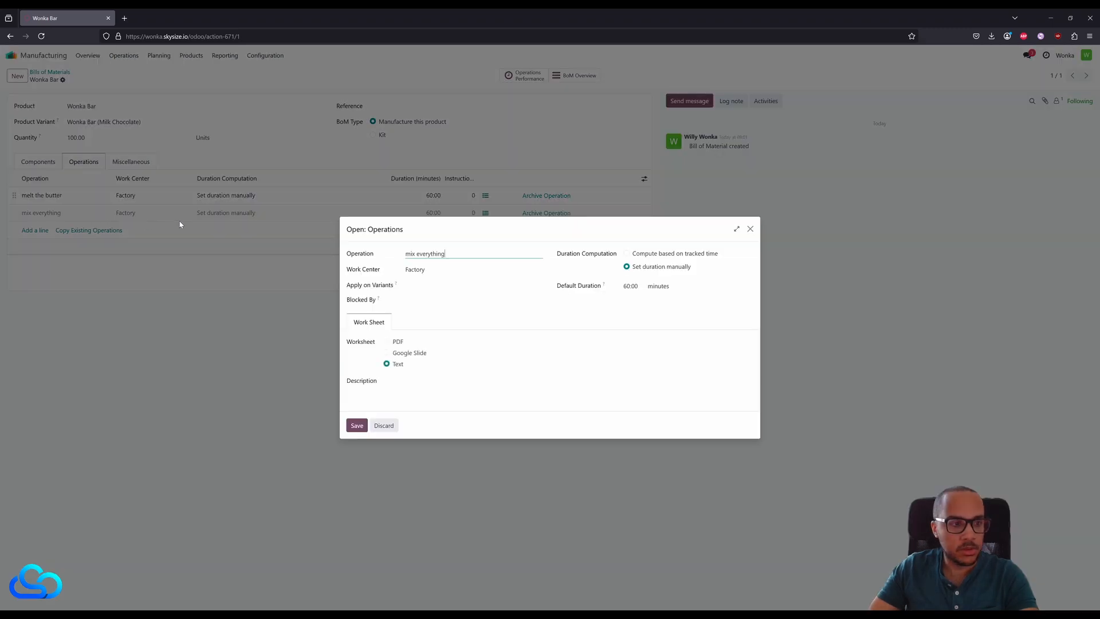
pyautogui.click(435, 301)
pyautogui.click(451, 315)
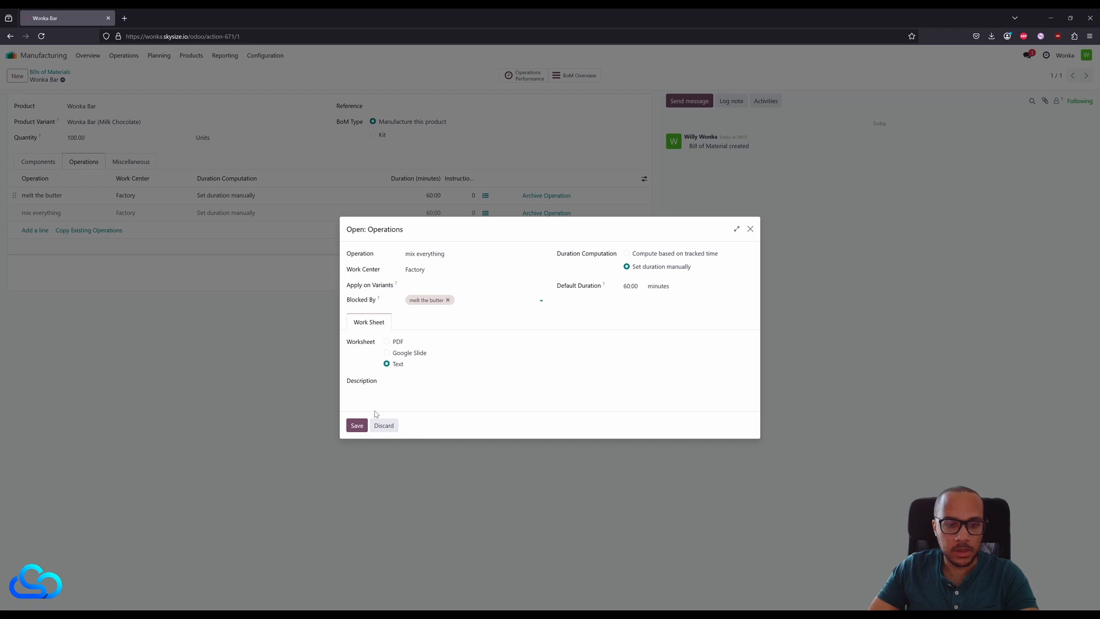
pyautogui.click(356, 425)
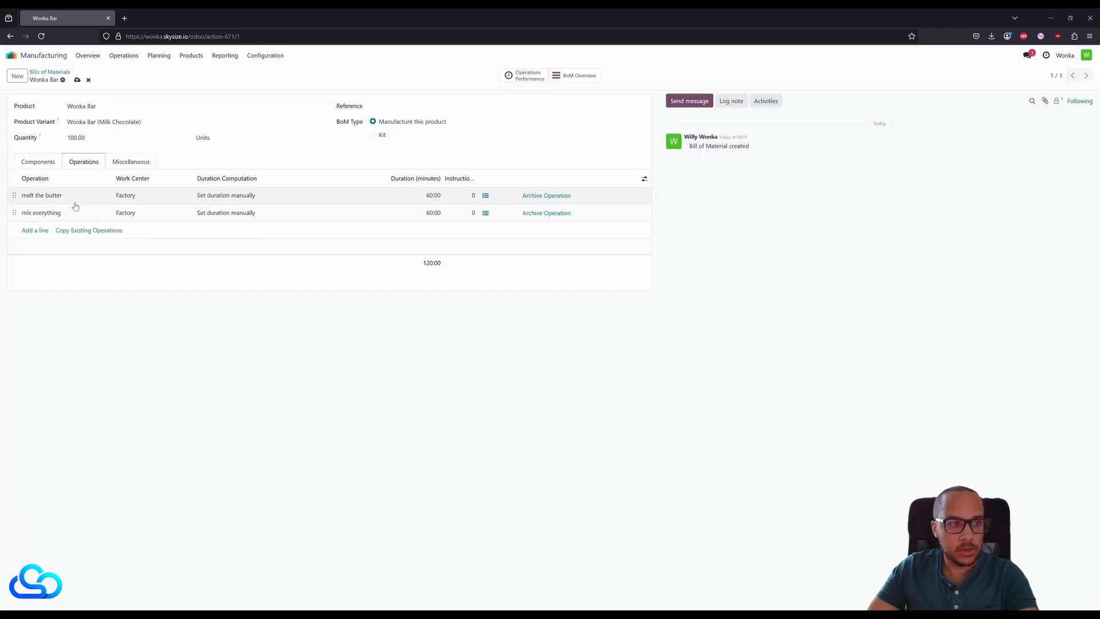
pyautogui.click(78, 80)
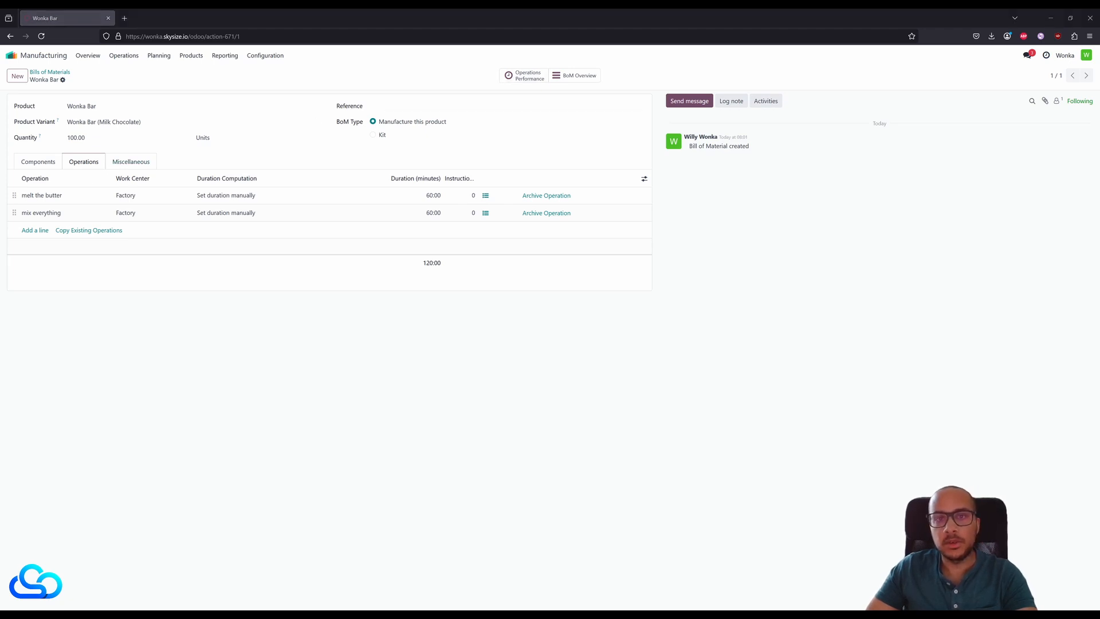
# - Check the bill of materials' operations performance without the Done filter, and its BoM Overview with the operations expanded
pyautogui.click(523, 75)
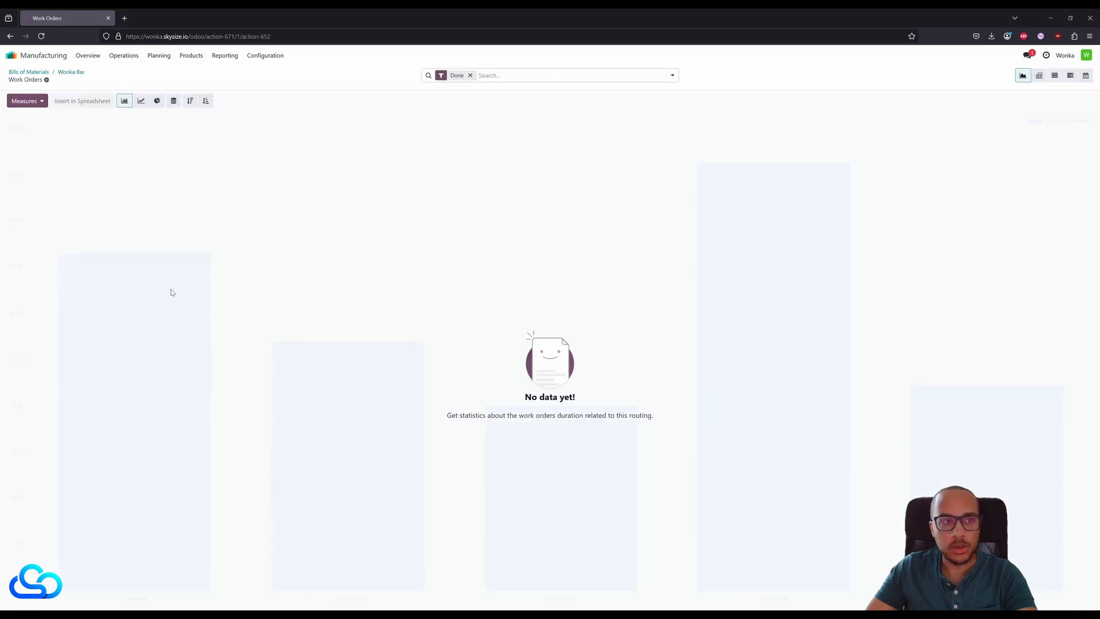
pyautogui.click(469, 75)
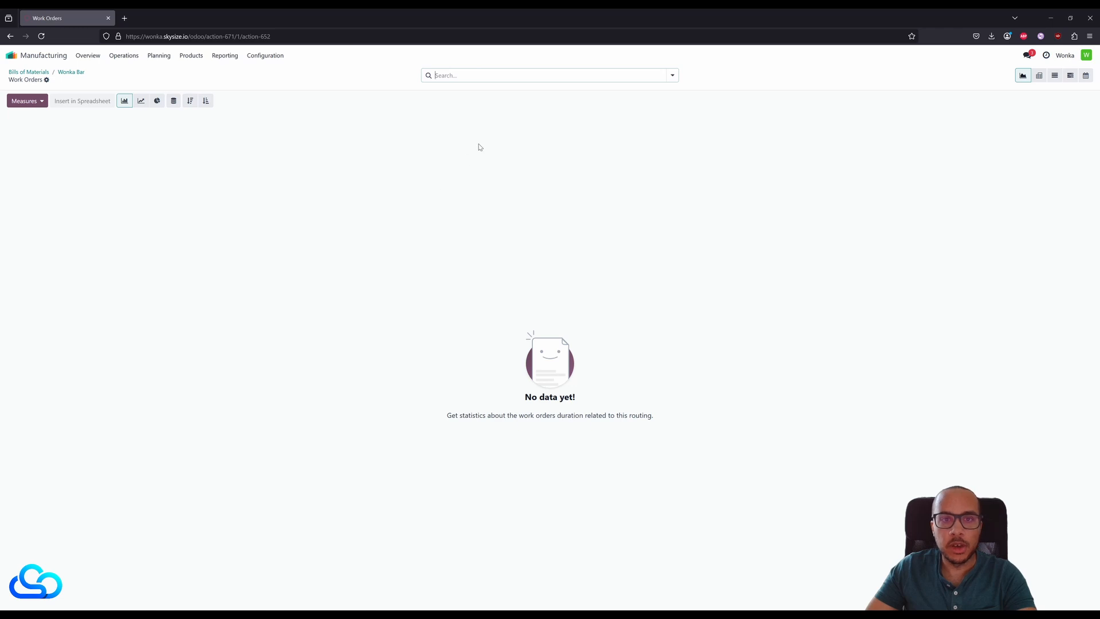
pyautogui.click(76, 73)
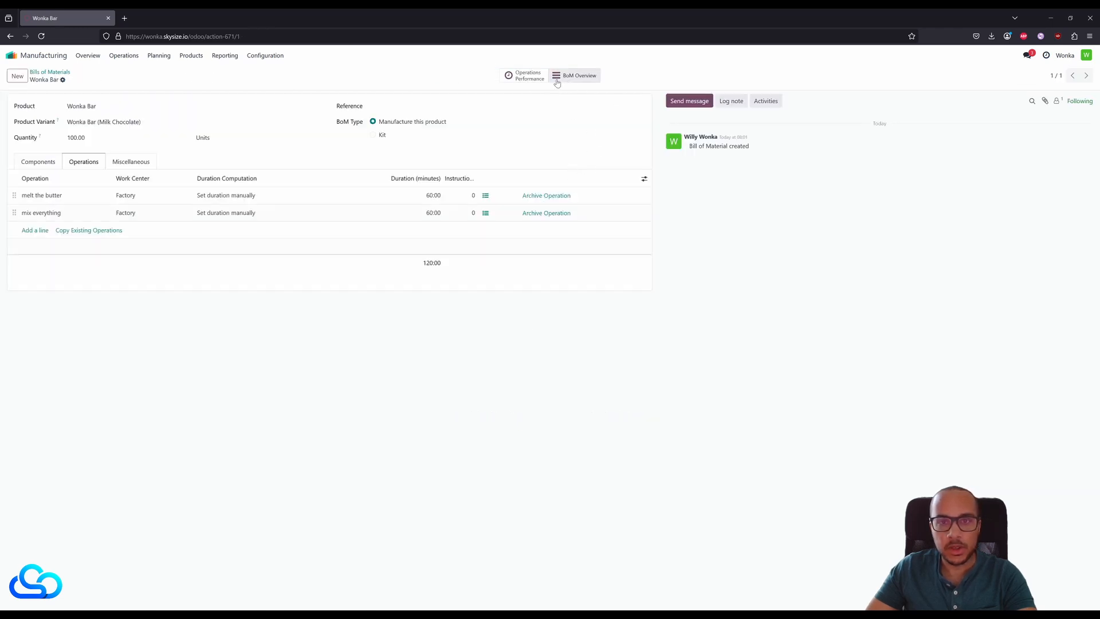
pyautogui.click(575, 76)
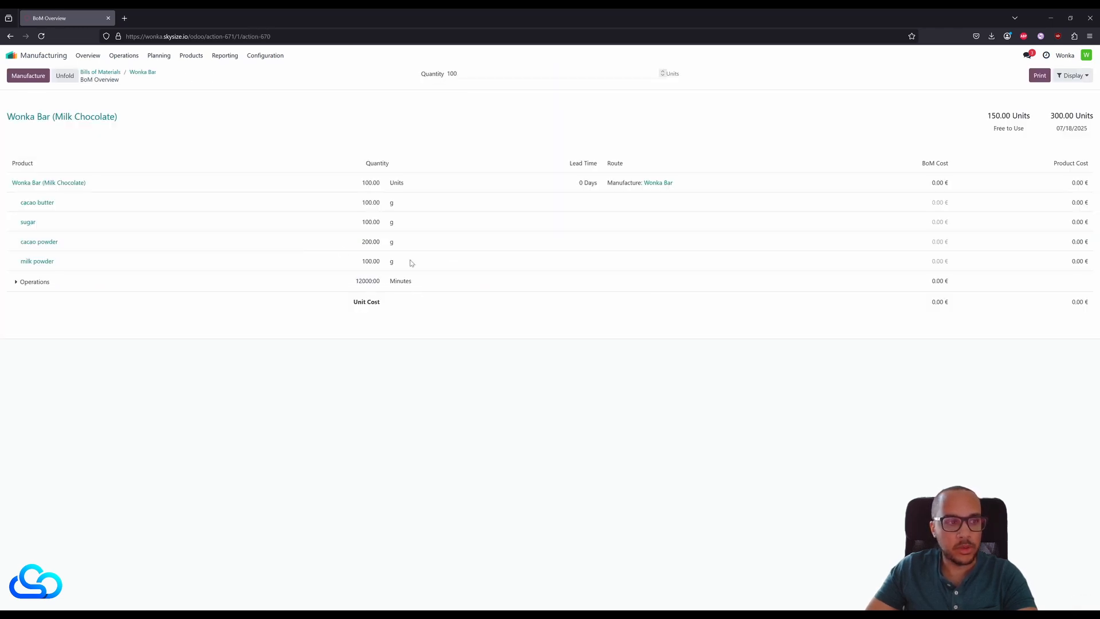
pyautogui.click(32, 282)
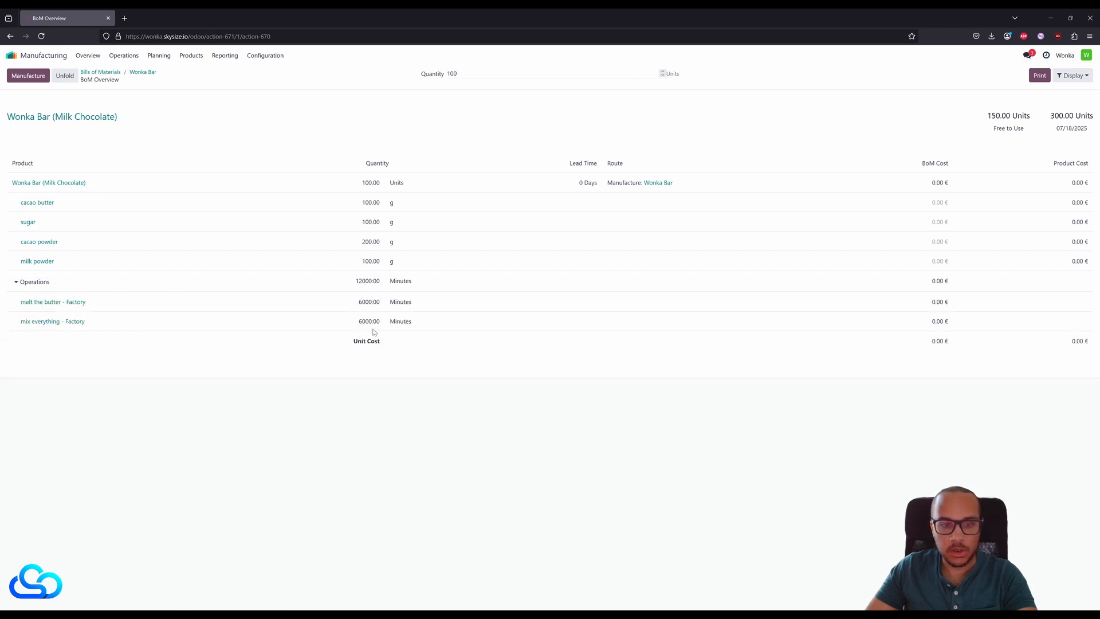
pyautogui.click(144, 73)
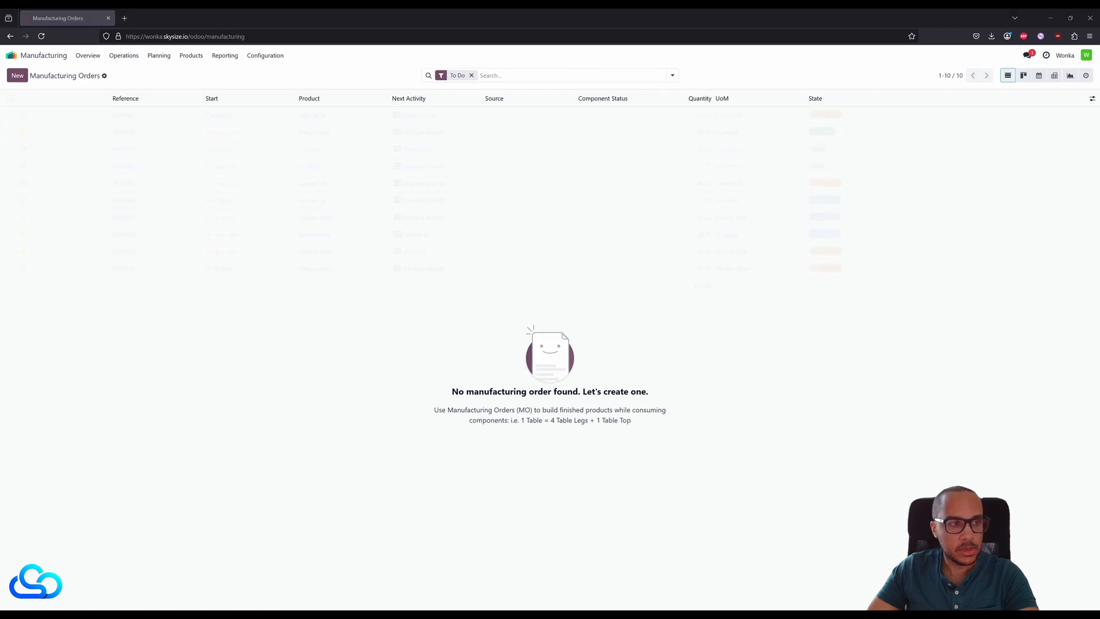
# - Create a manufacturing order for 100 units of Wonka Bar (Milk Chocolate), and confirm and plan it
pyautogui.click(17, 75)
pyautogui.click(142, 147)
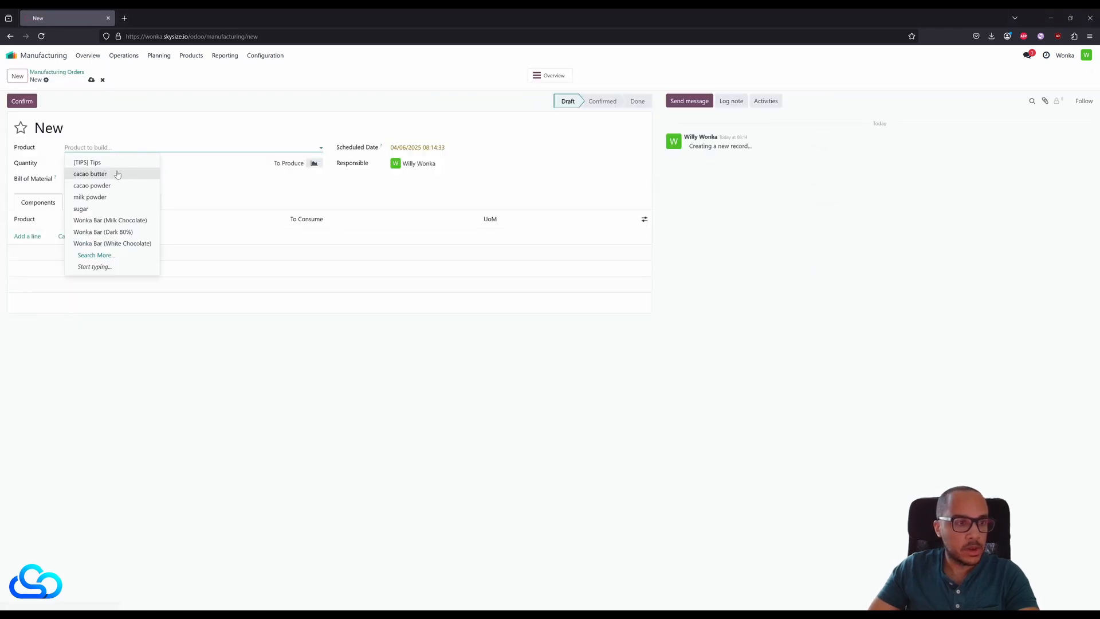
pyautogui.click(143, 220)
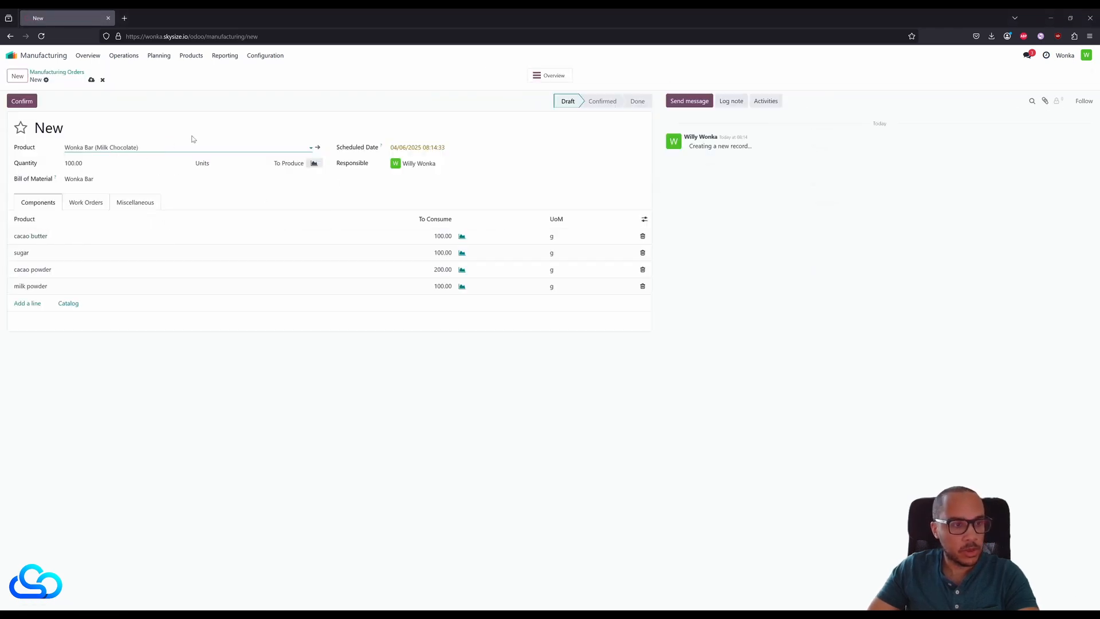
pyautogui.click(90, 203)
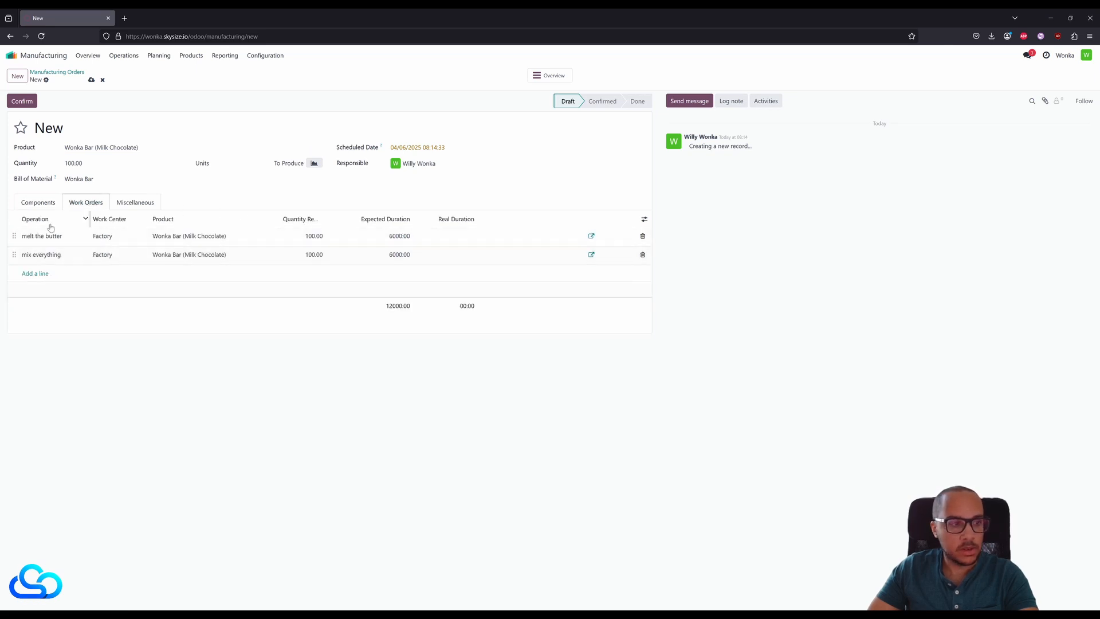
pyautogui.click(27, 104)
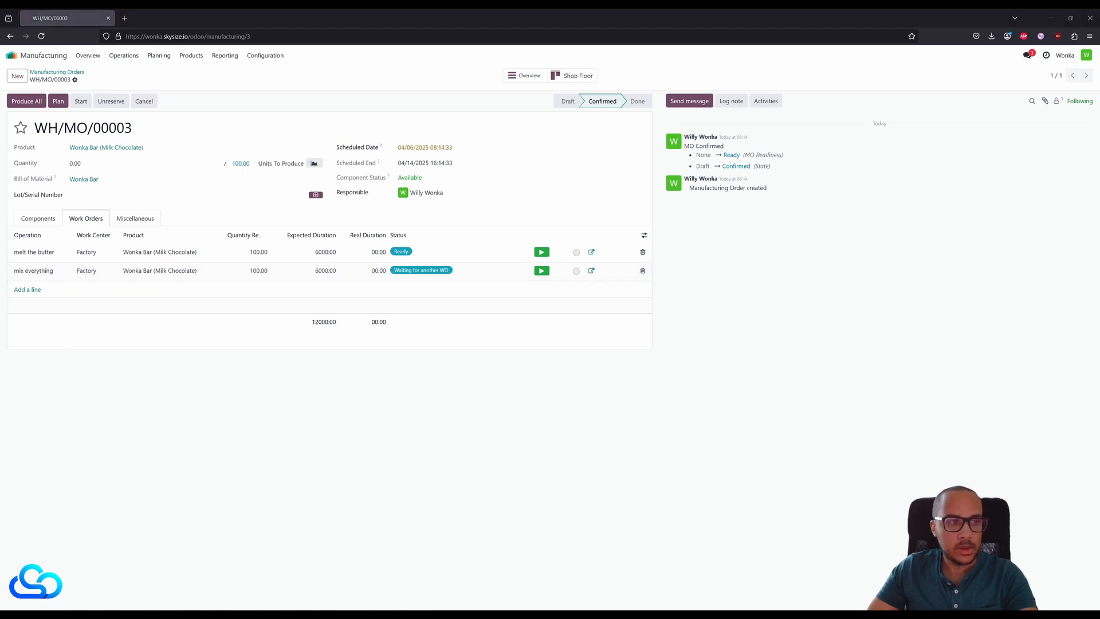
pyautogui.click(57, 101)
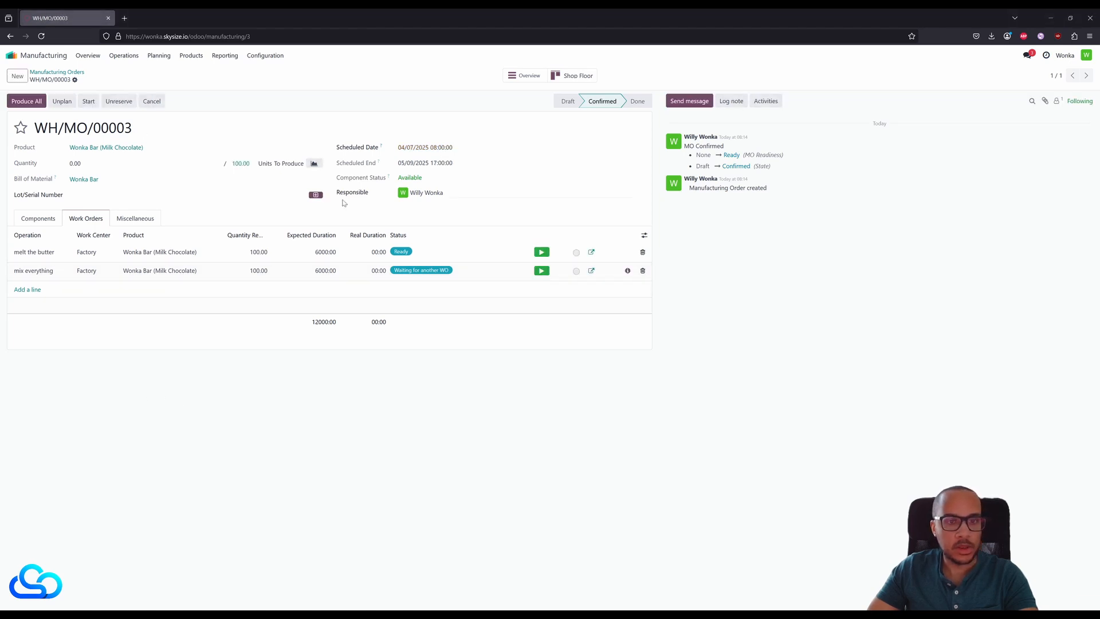
# - Examine the new order on the Shop Floor at the Factory work center and the details of its "melt the butter" work order
pyautogui.click(574, 76)
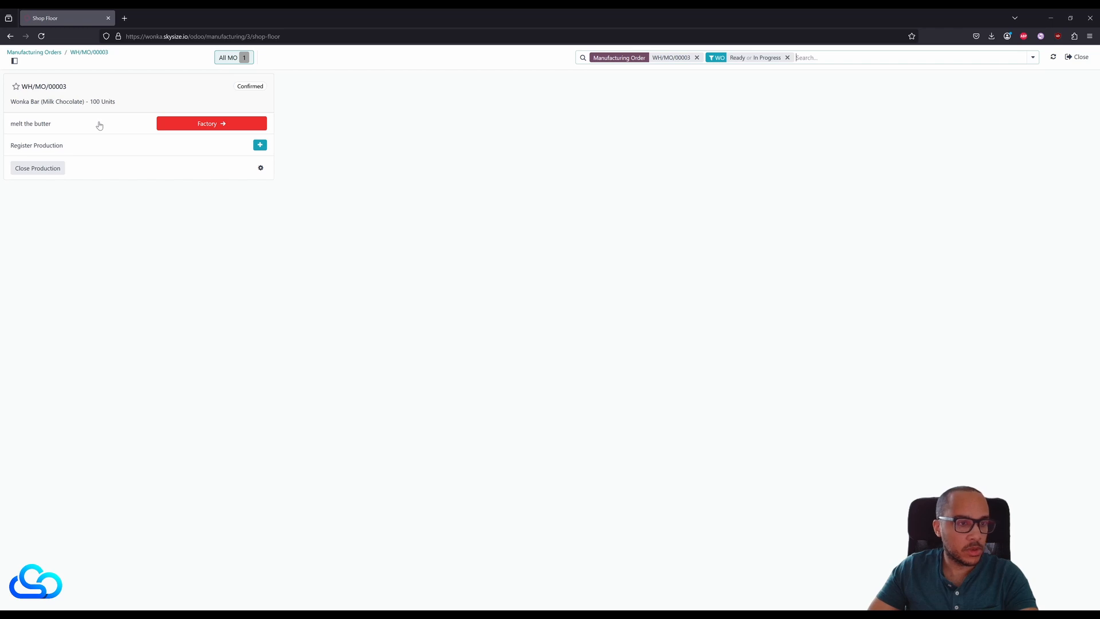
pyautogui.click(197, 127)
pyautogui.click(202, 125)
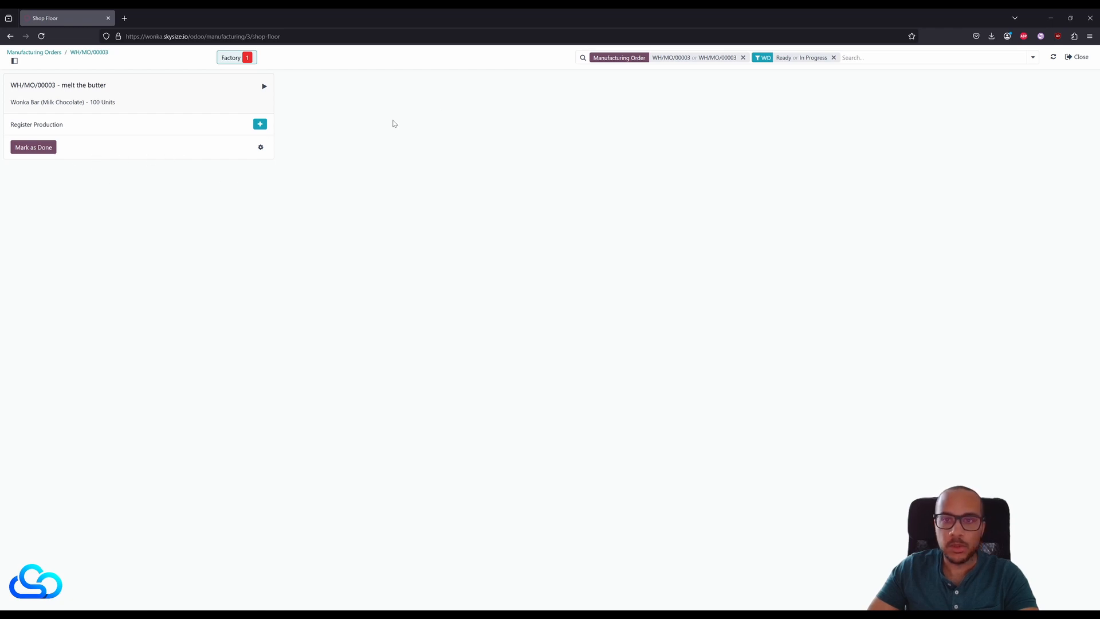
pyautogui.click(92, 54)
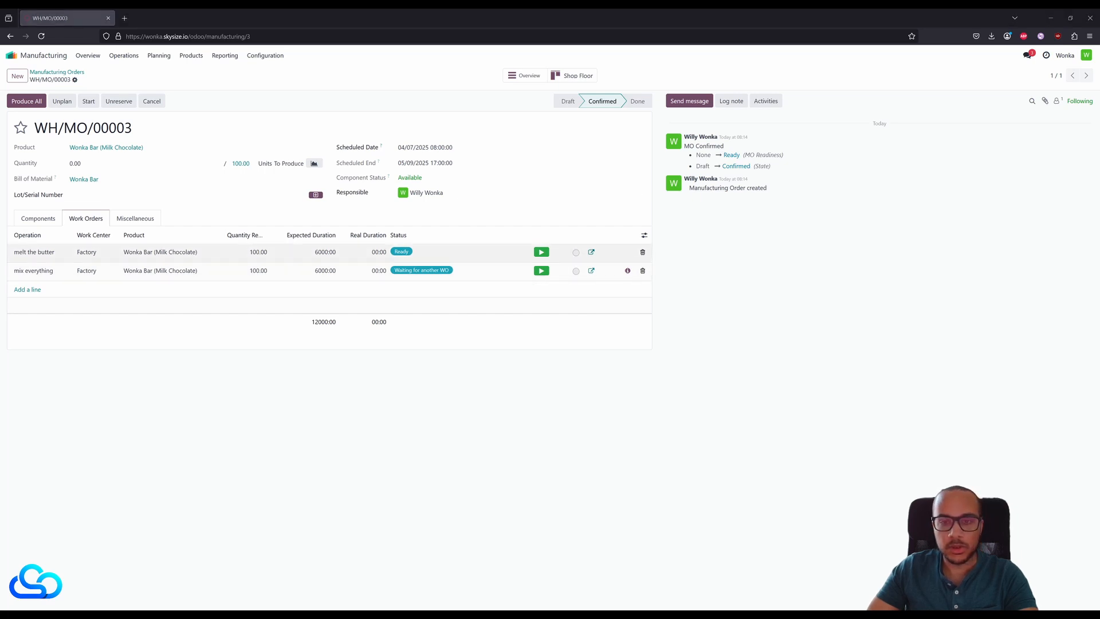
pyautogui.click(591, 252)
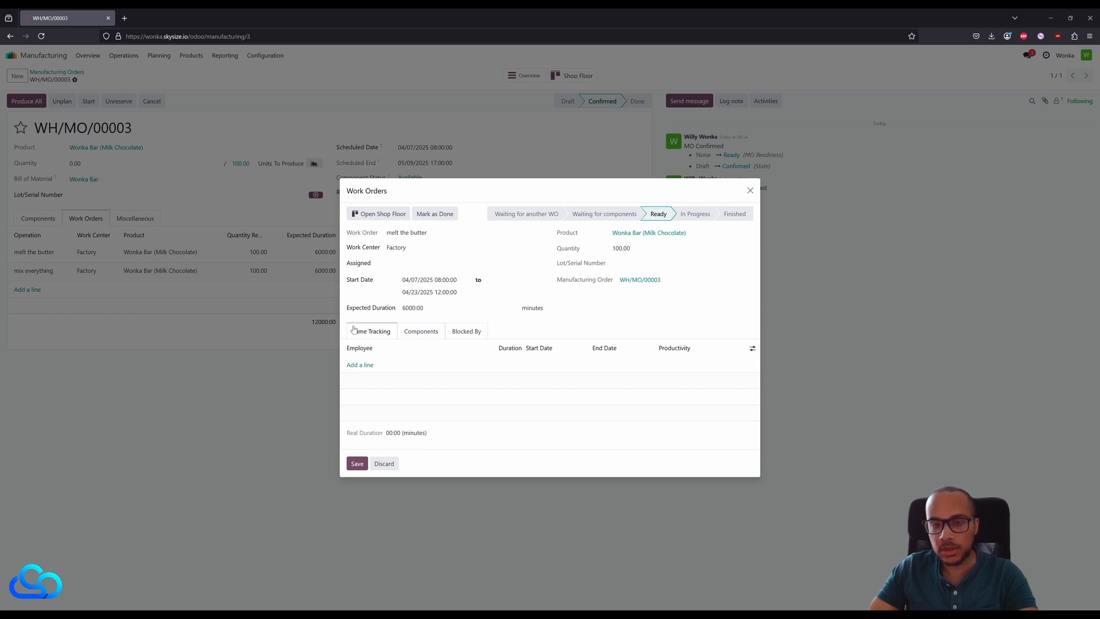
pyautogui.click(750, 190)
# - Open "melt the butter" from the list of all work orders and check its components and blocking work orders
pyautogui.click(123, 56)
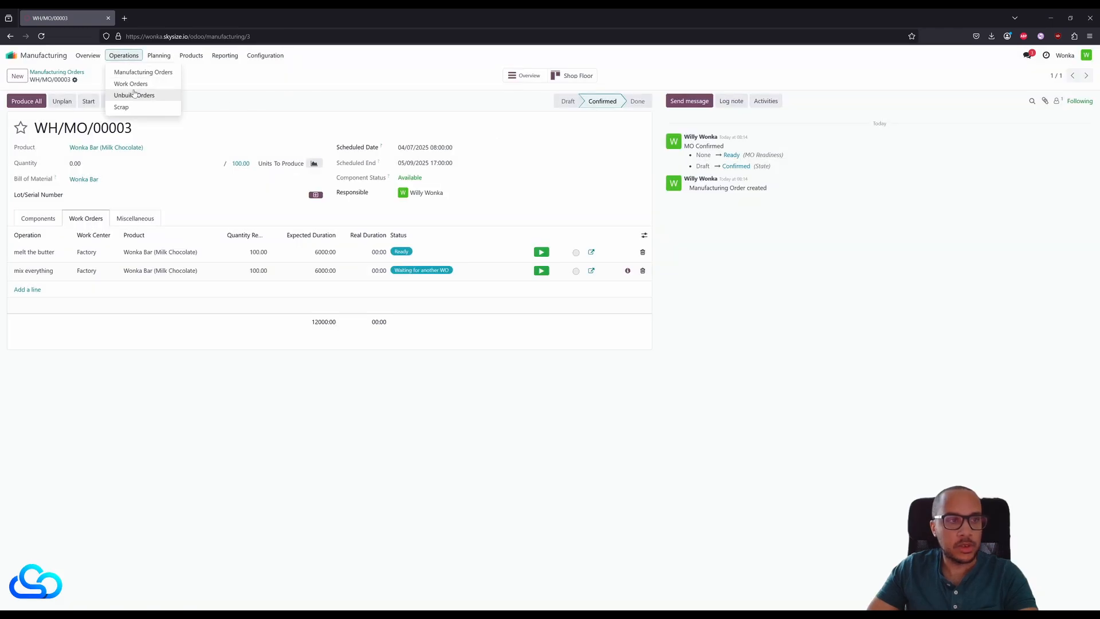
pyautogui.click(130, 84)
pyautogui.click(80, 116)
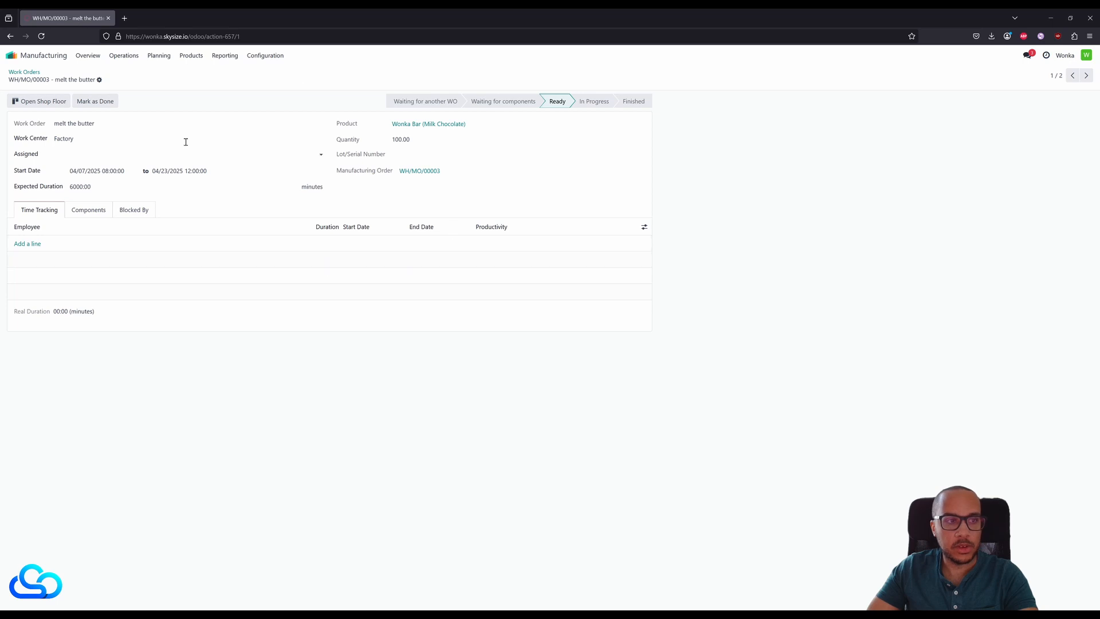
pyautogui.click(89, 212)
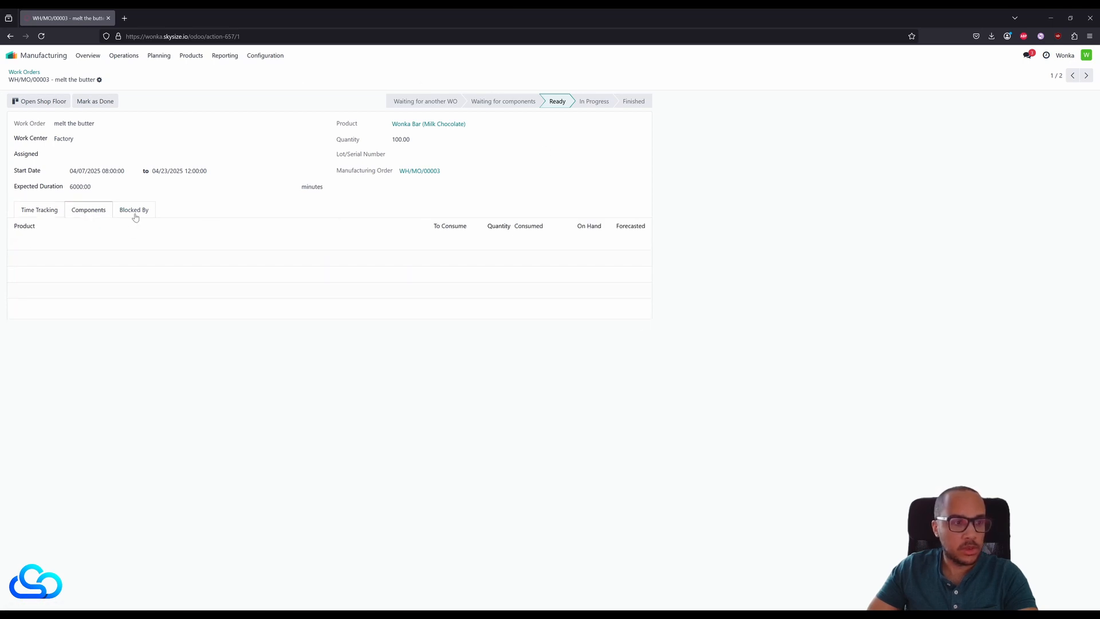
pyautogui.click(135, 216)
pyautogui.click(40, 212)
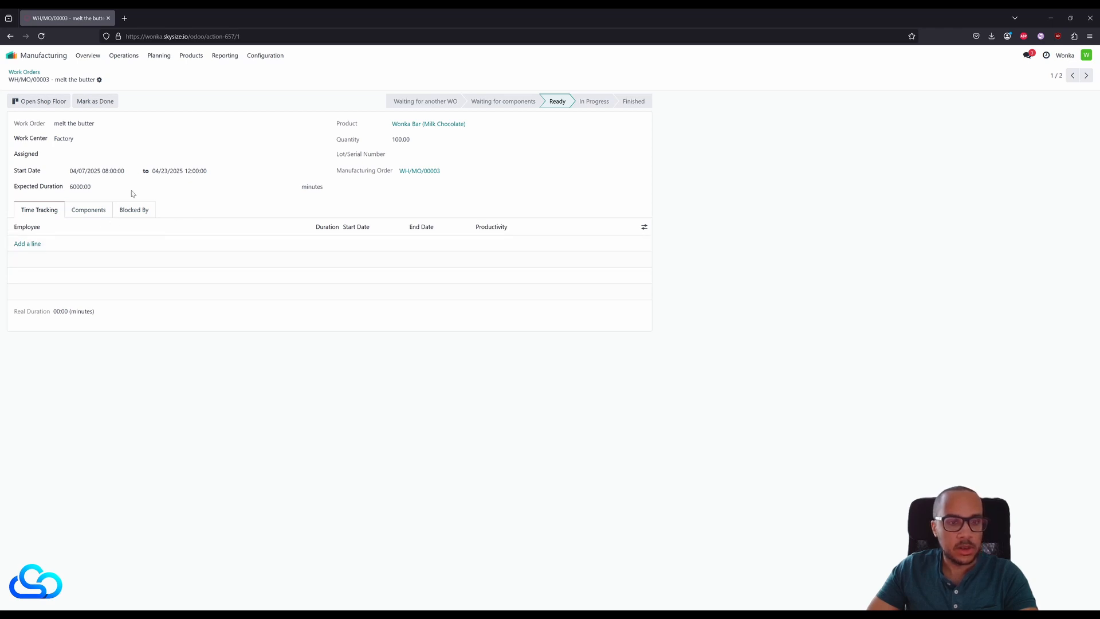
# - Add a time tracking line with a duration of 00:30 to the "melt the butter" work order and save it
pyautogui.click(27, 244)
pyautogui.click(90, 243)
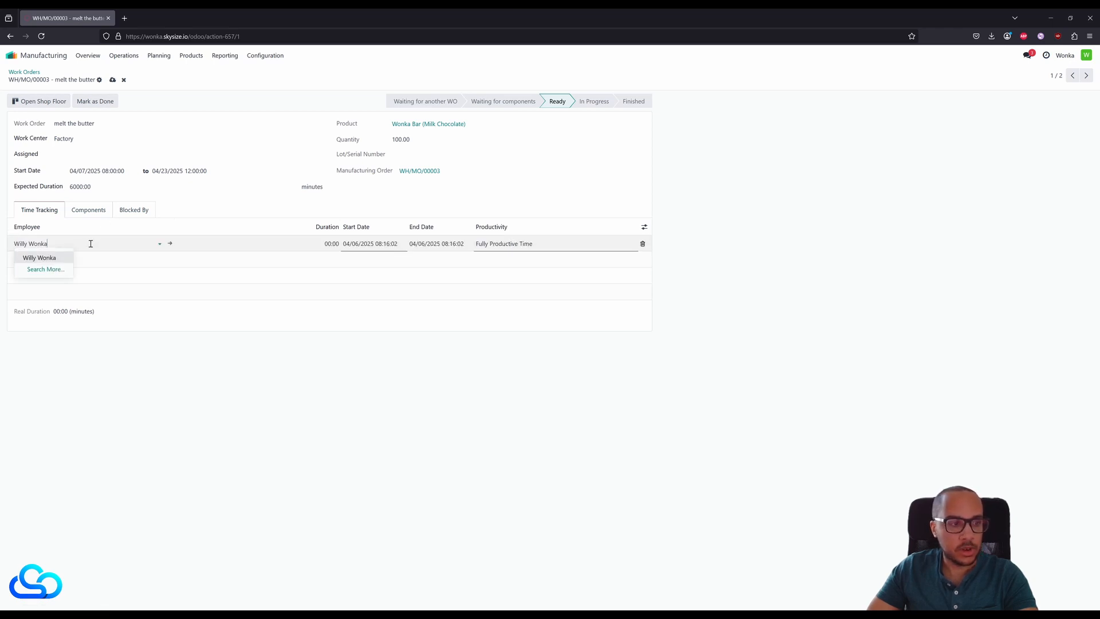
pyautogui.click(351, 260)
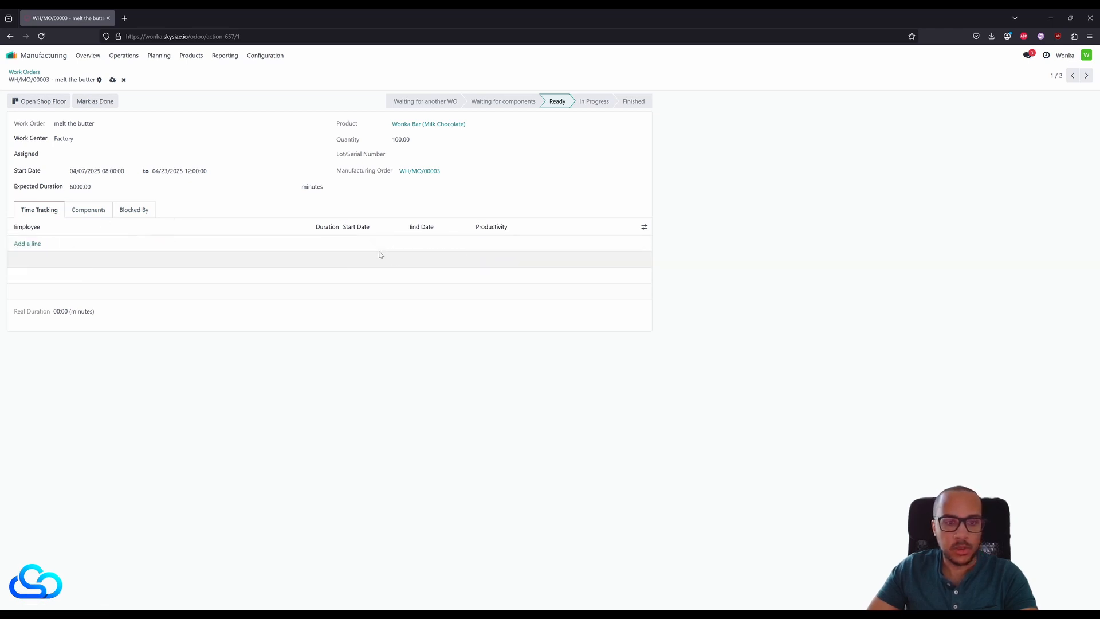
pyautogui.click(40, 247)
pyautogui.click(337, 245)
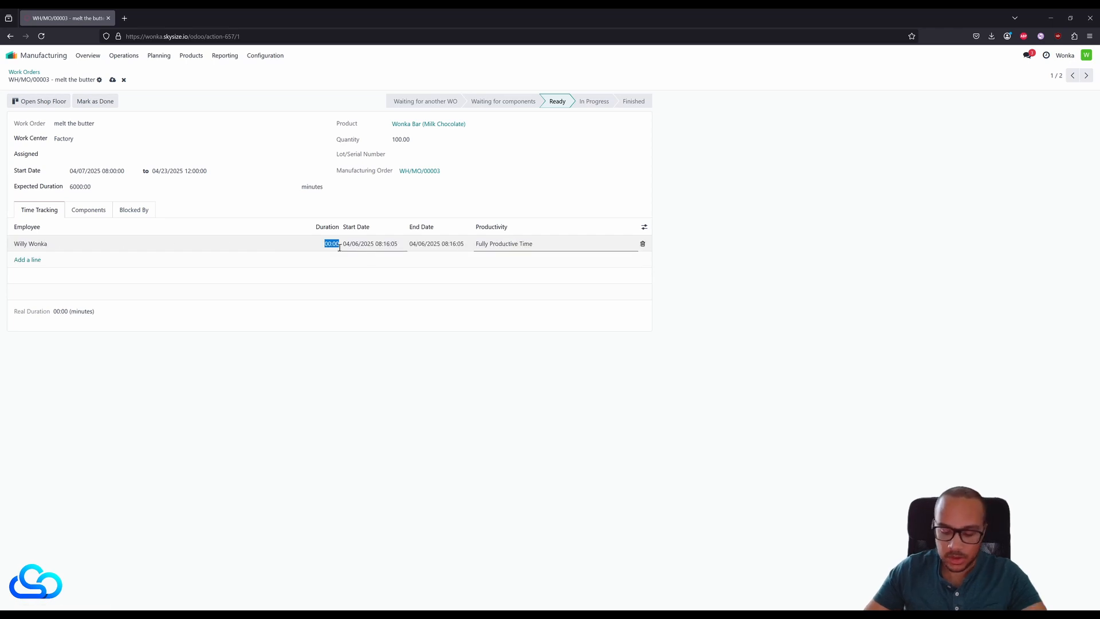
pyautogui.write('00:30')
pyautogui.click(360, 325)
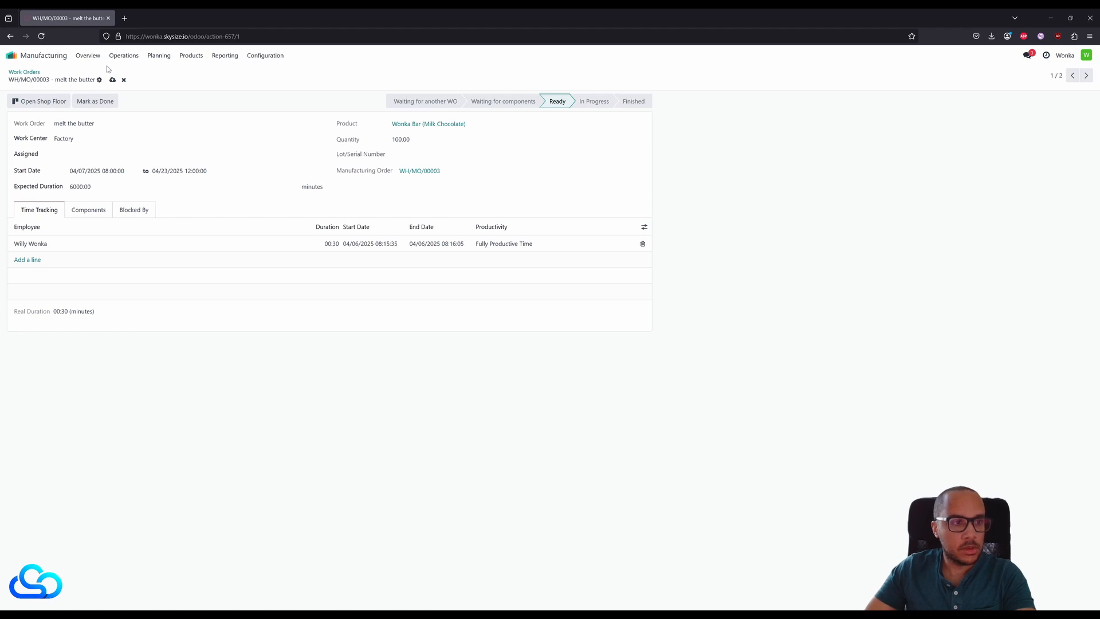
pyautogui.click(112, 81)
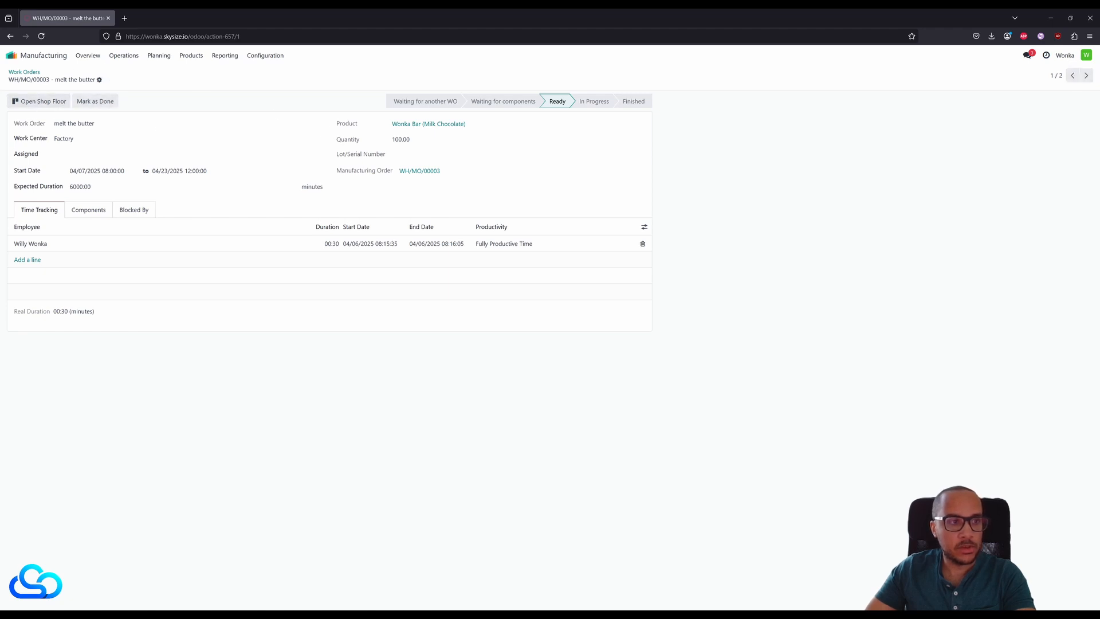
# - Register the production of 100 units on the Shop Floor for the Wonka Bar order and mark "melt the butter" as done
pyautogui.click(122, 56)
pyautogui.click(138, 72)
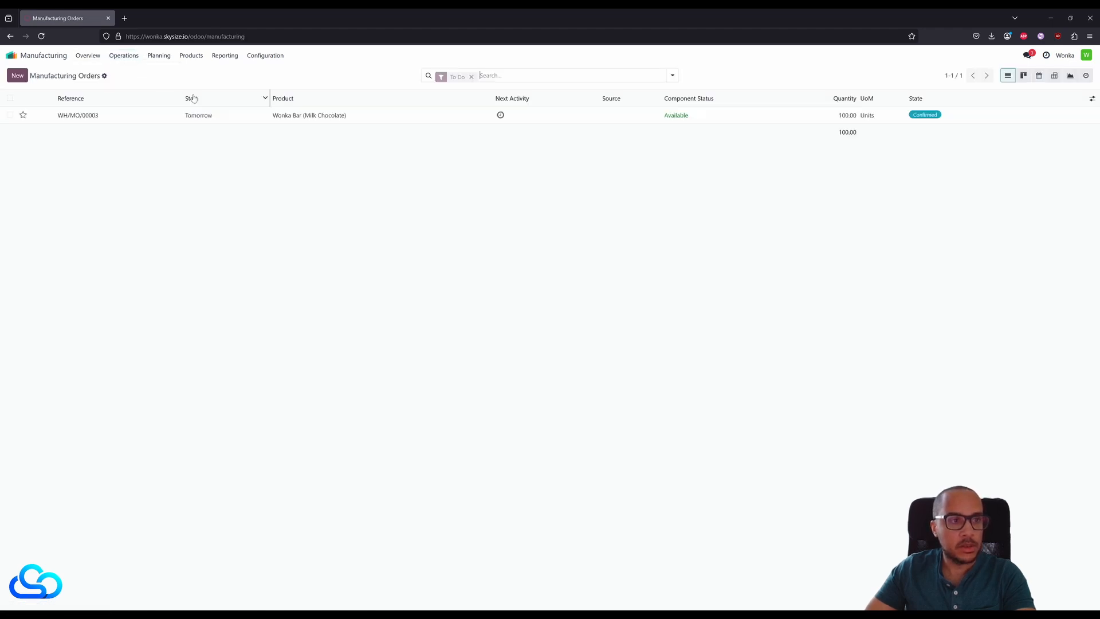
pyautogui.click(60, 115)
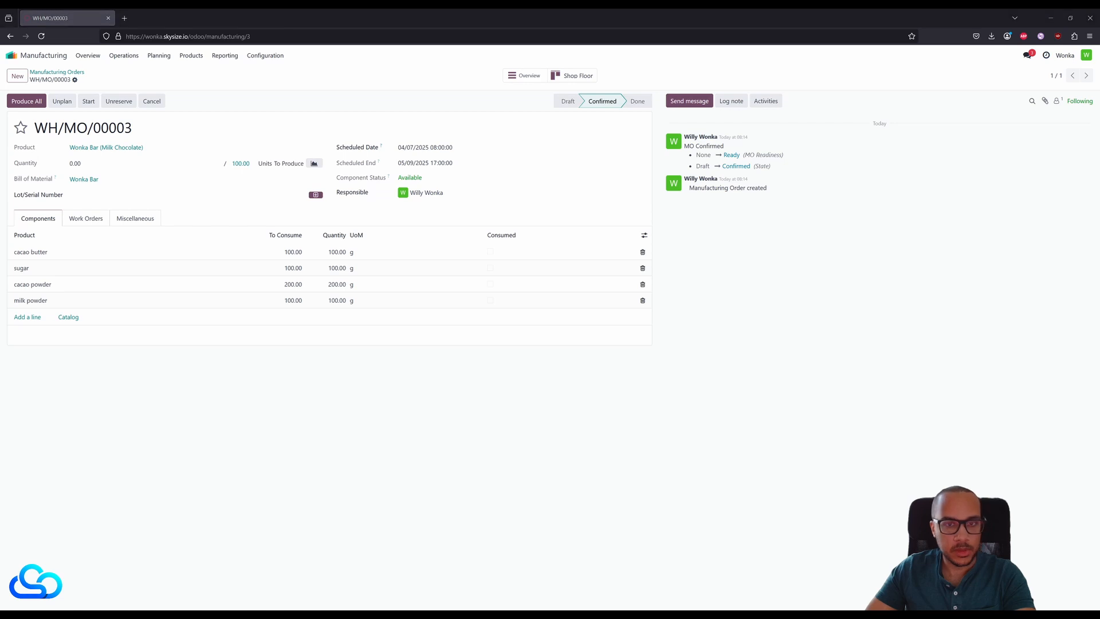
pyautogui.click(571, 75)
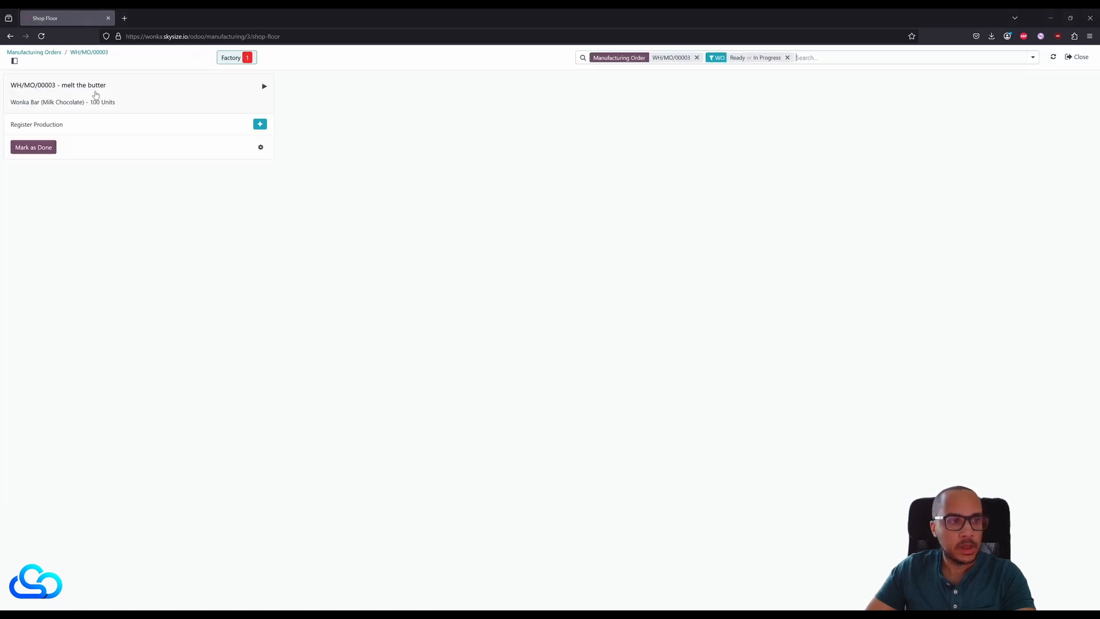
pyautogui.click(259, 125)
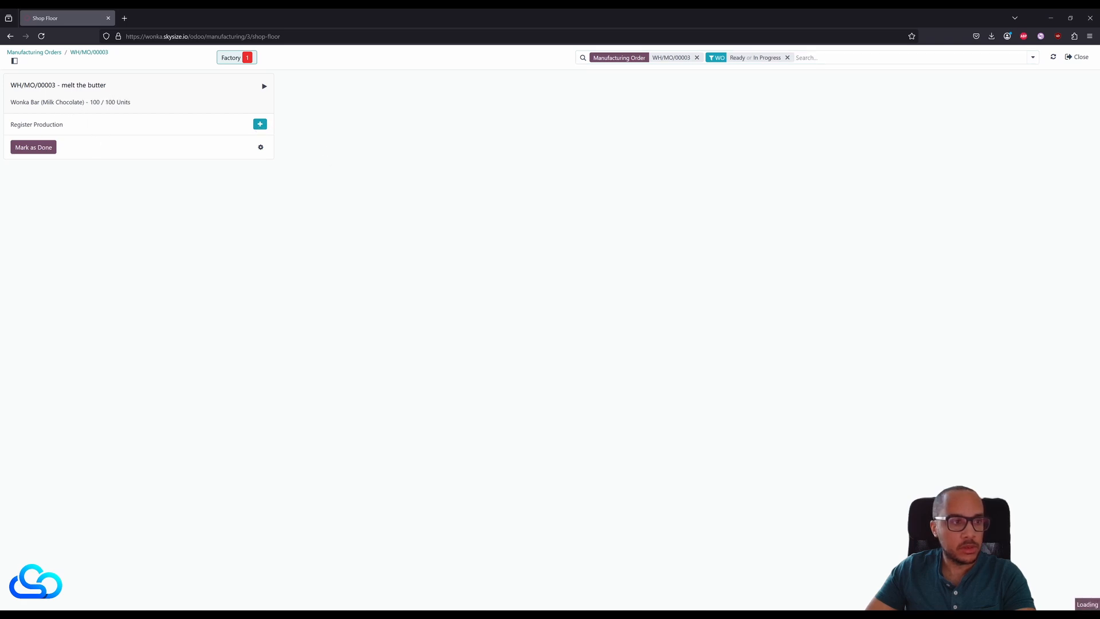
pyautogui.click(43, 150)
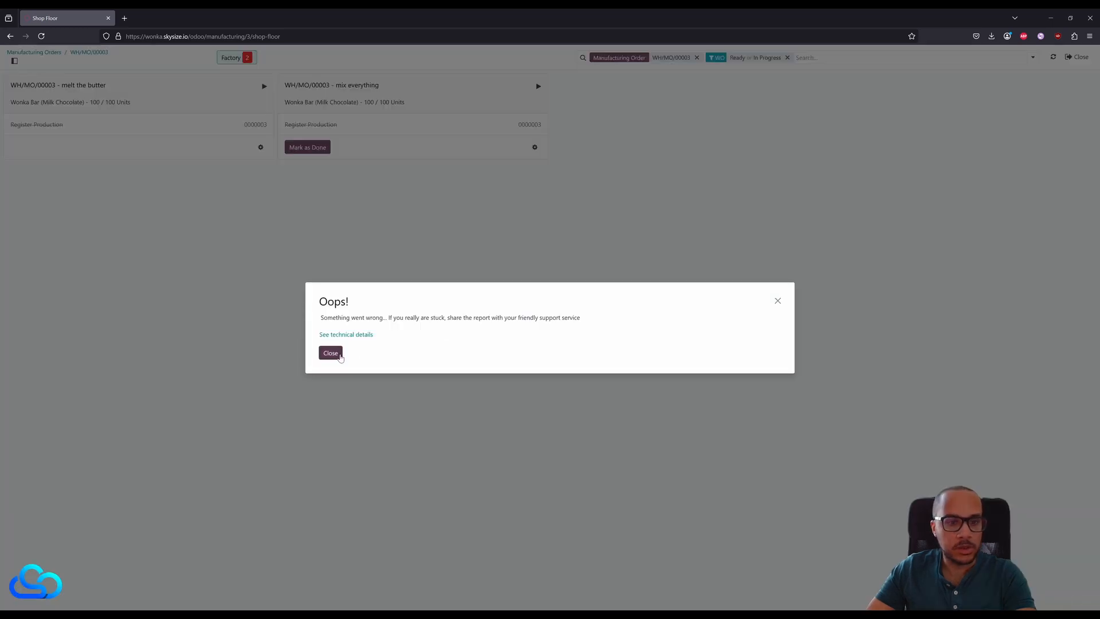
pyautogui.click(331, 354)
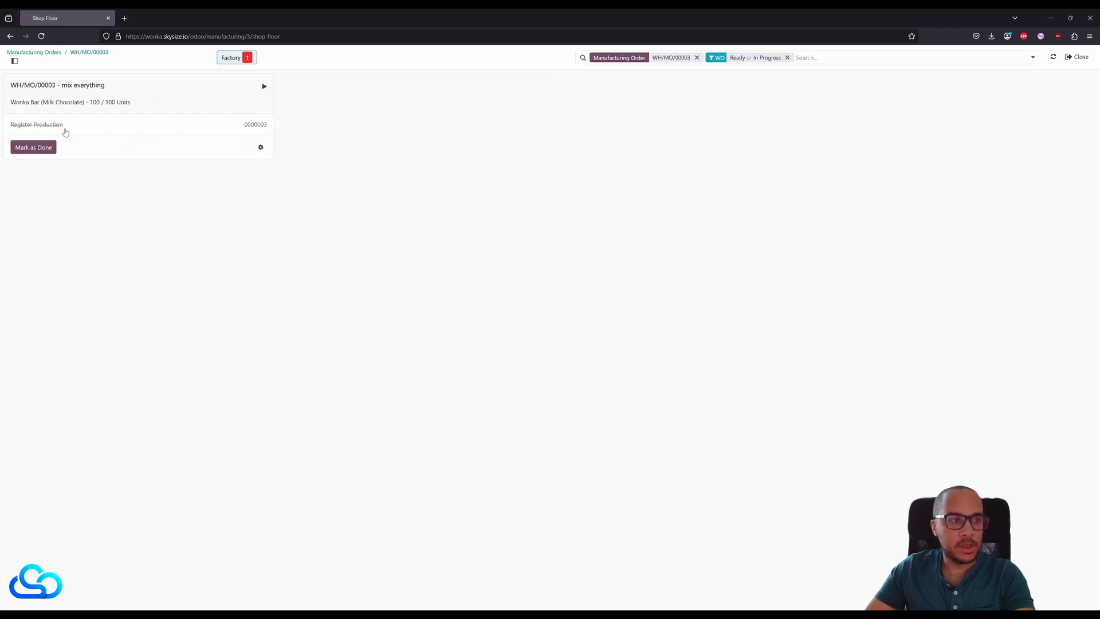
# - Mark "mix everything" as done, close the production and return to the manufacturing order's work orders
pyautogui.click(35, 148)
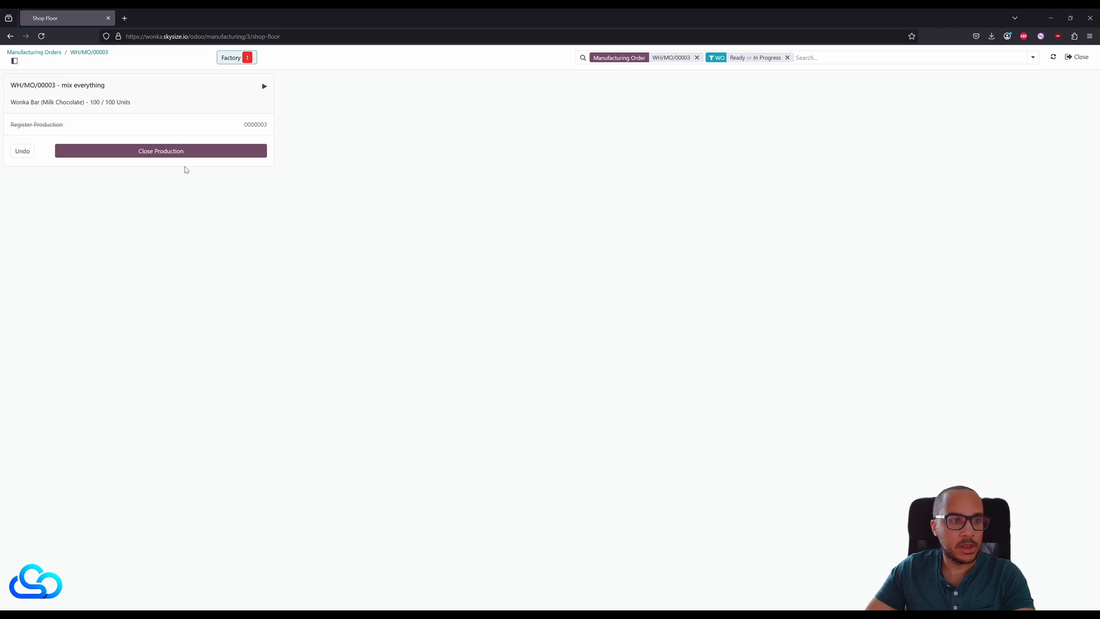
pyautogui.click(148, 152)
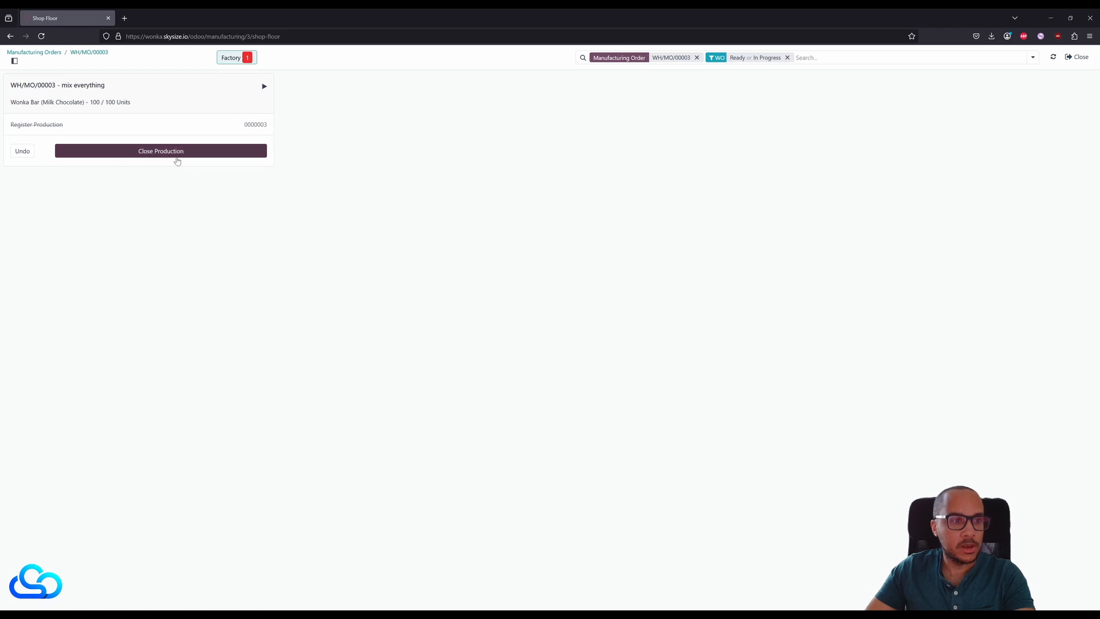
pyautogui.click(86, 53)
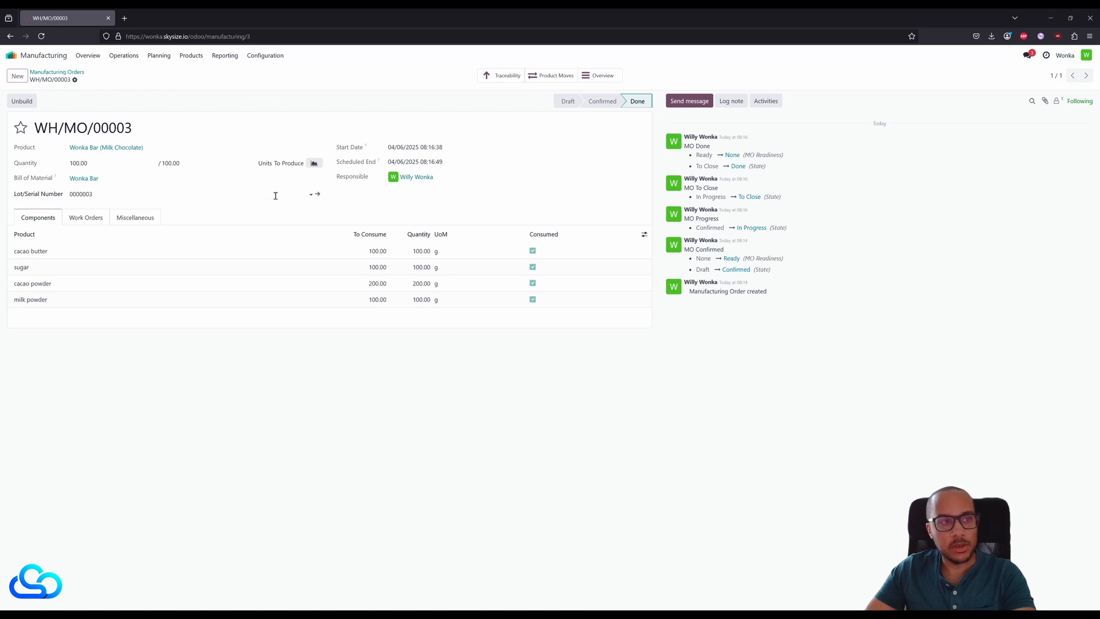
pyautogui.click(88, 218)
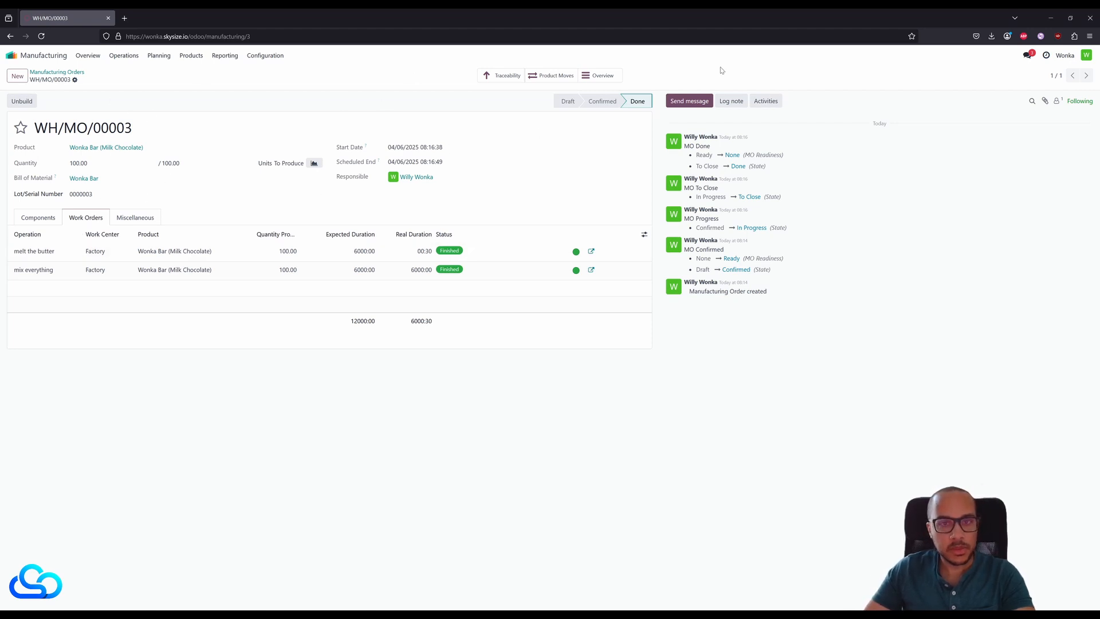
# - Check the finished order's traceability report with its components expanded, and its product moves
pyautogui.click(502, 75)
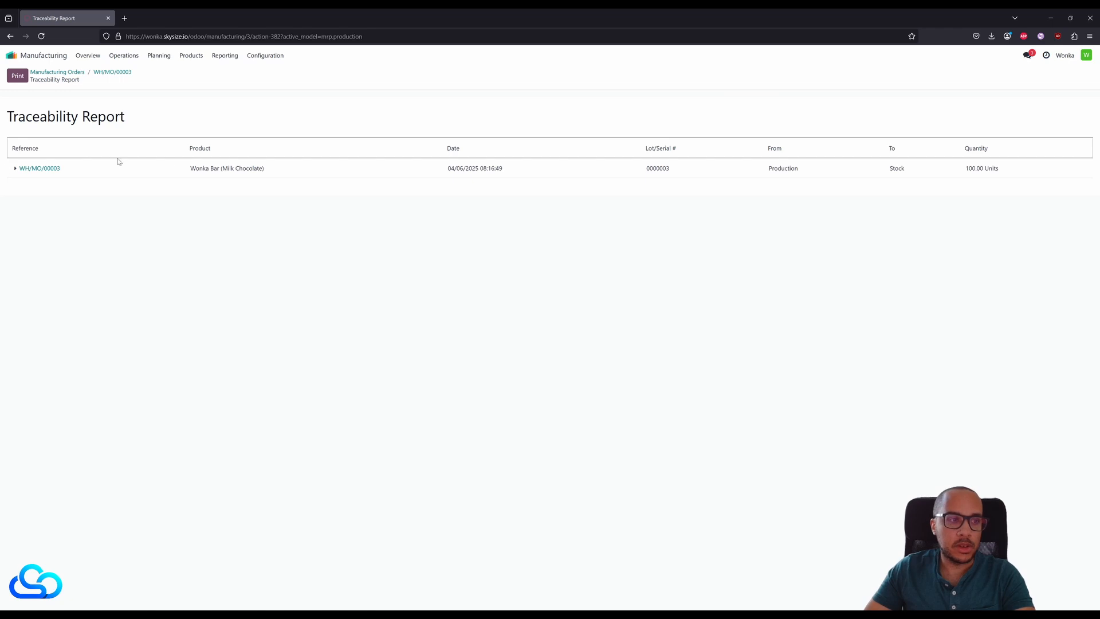
pyautogui.click(15, 168)
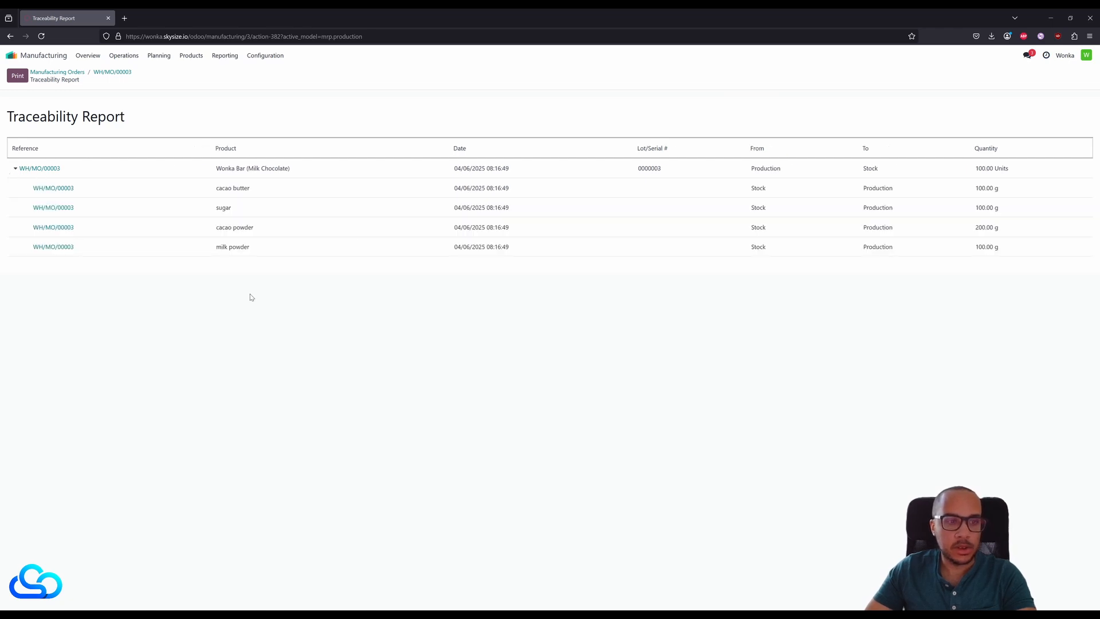
pyautogui.click(115, 72)
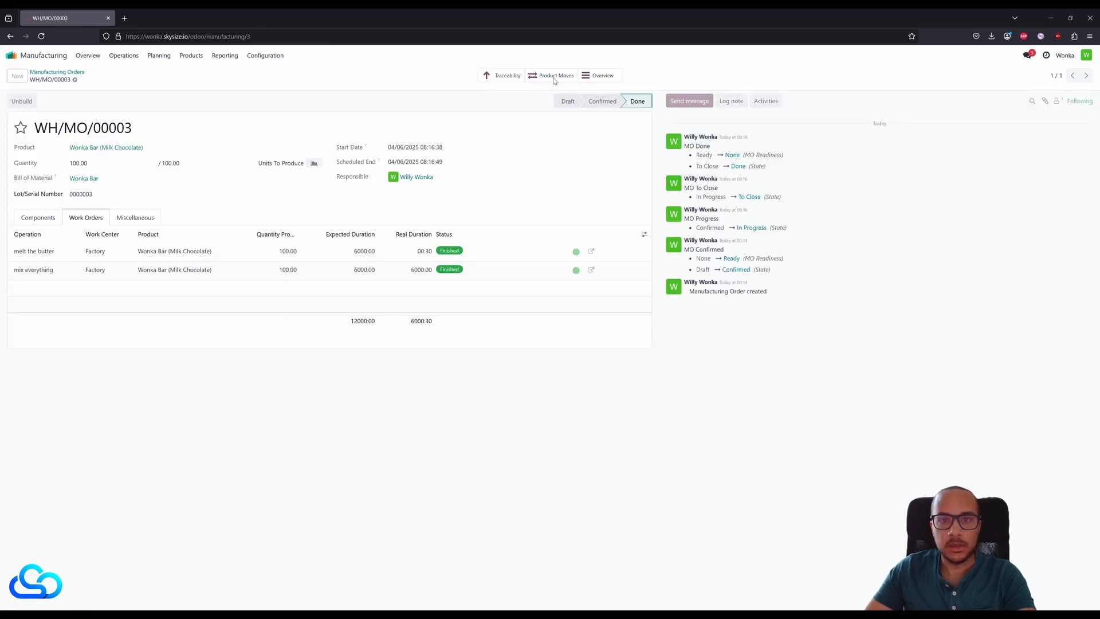
pyautogui.click(554, 77)
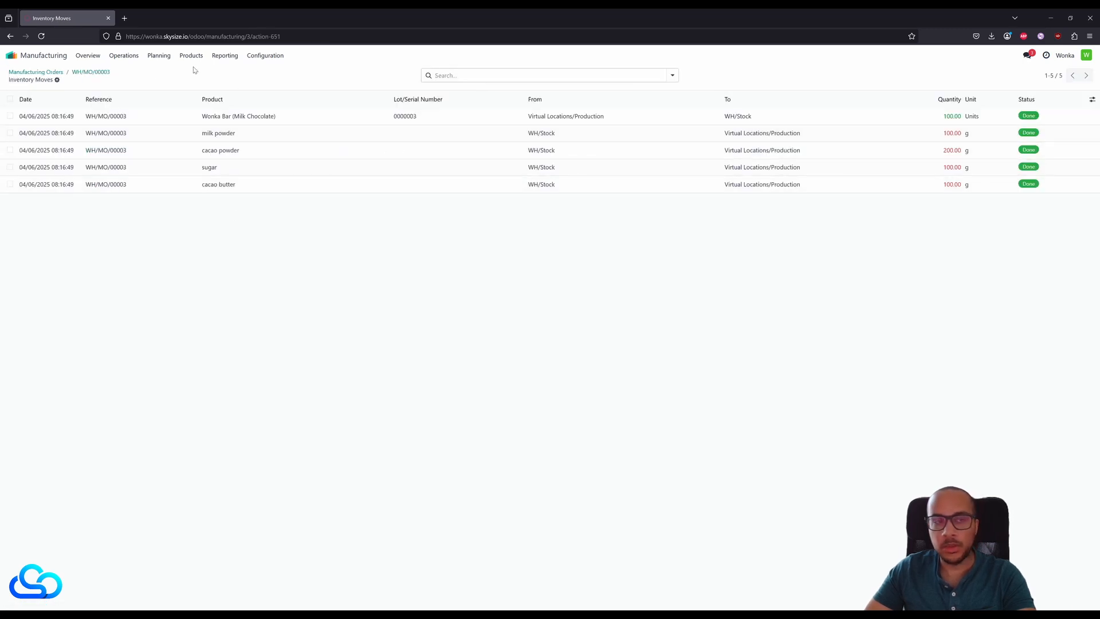
pyautogui.click(96, 73)
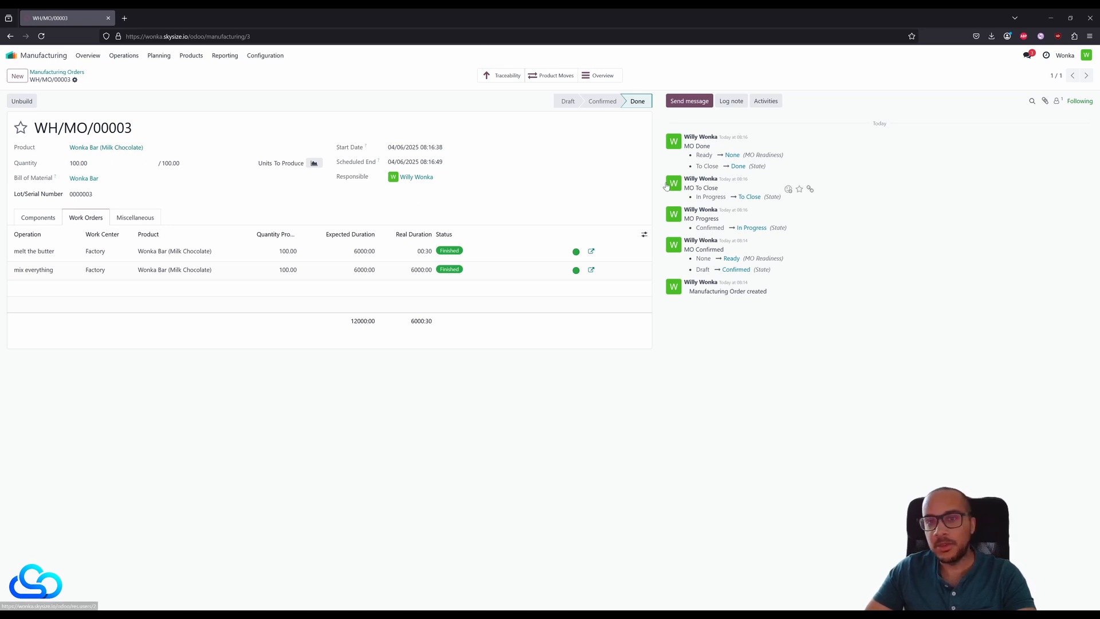
# - Check the on-hand stock of Wonka Bar (Milk Chocolate) by lot and return to the home screen
pyautogui.click(119, 150)
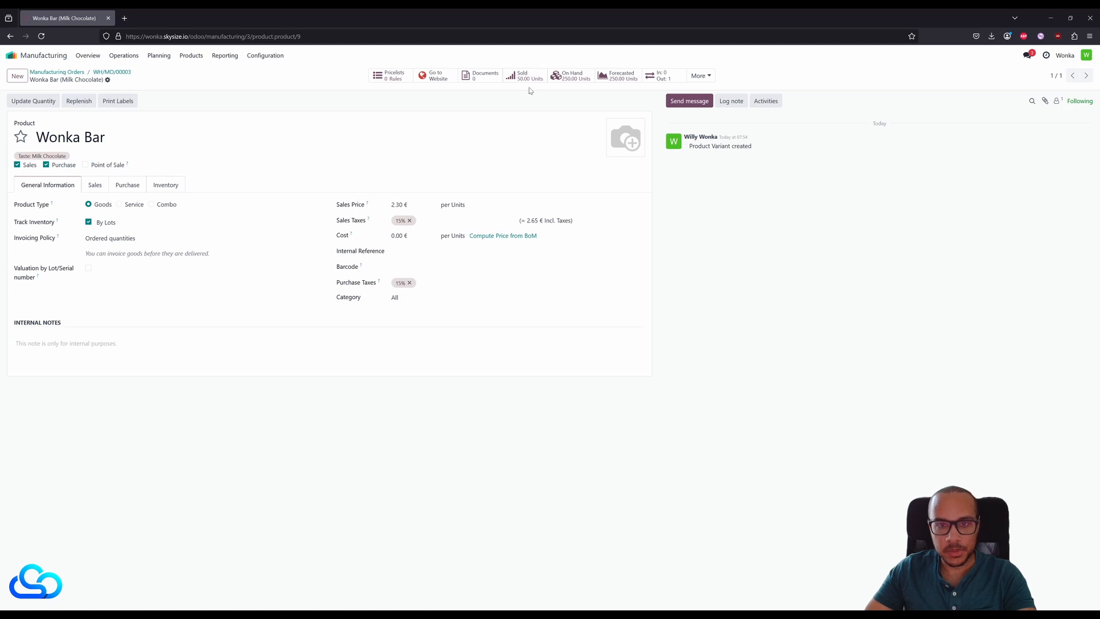
pyautogui.click(574, 76)
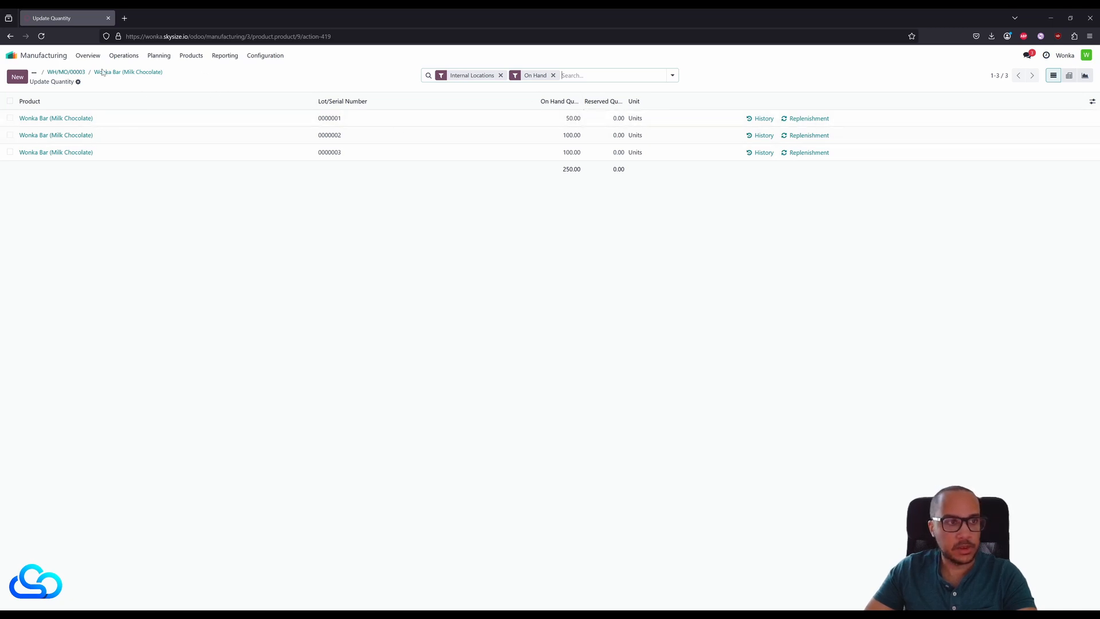
pyautogui.click(56, 55)
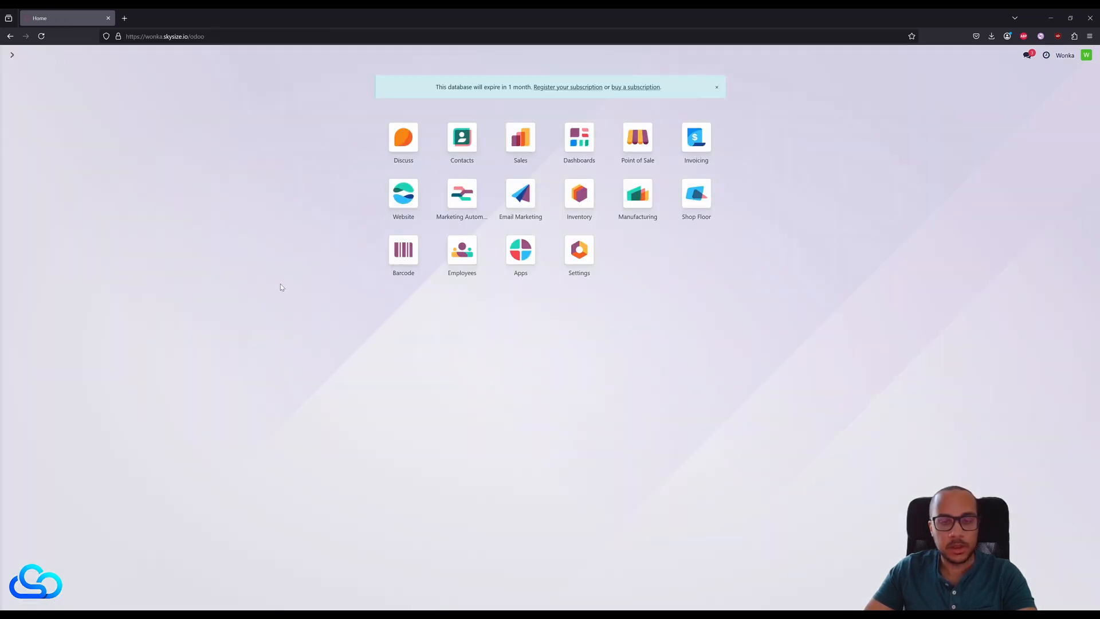